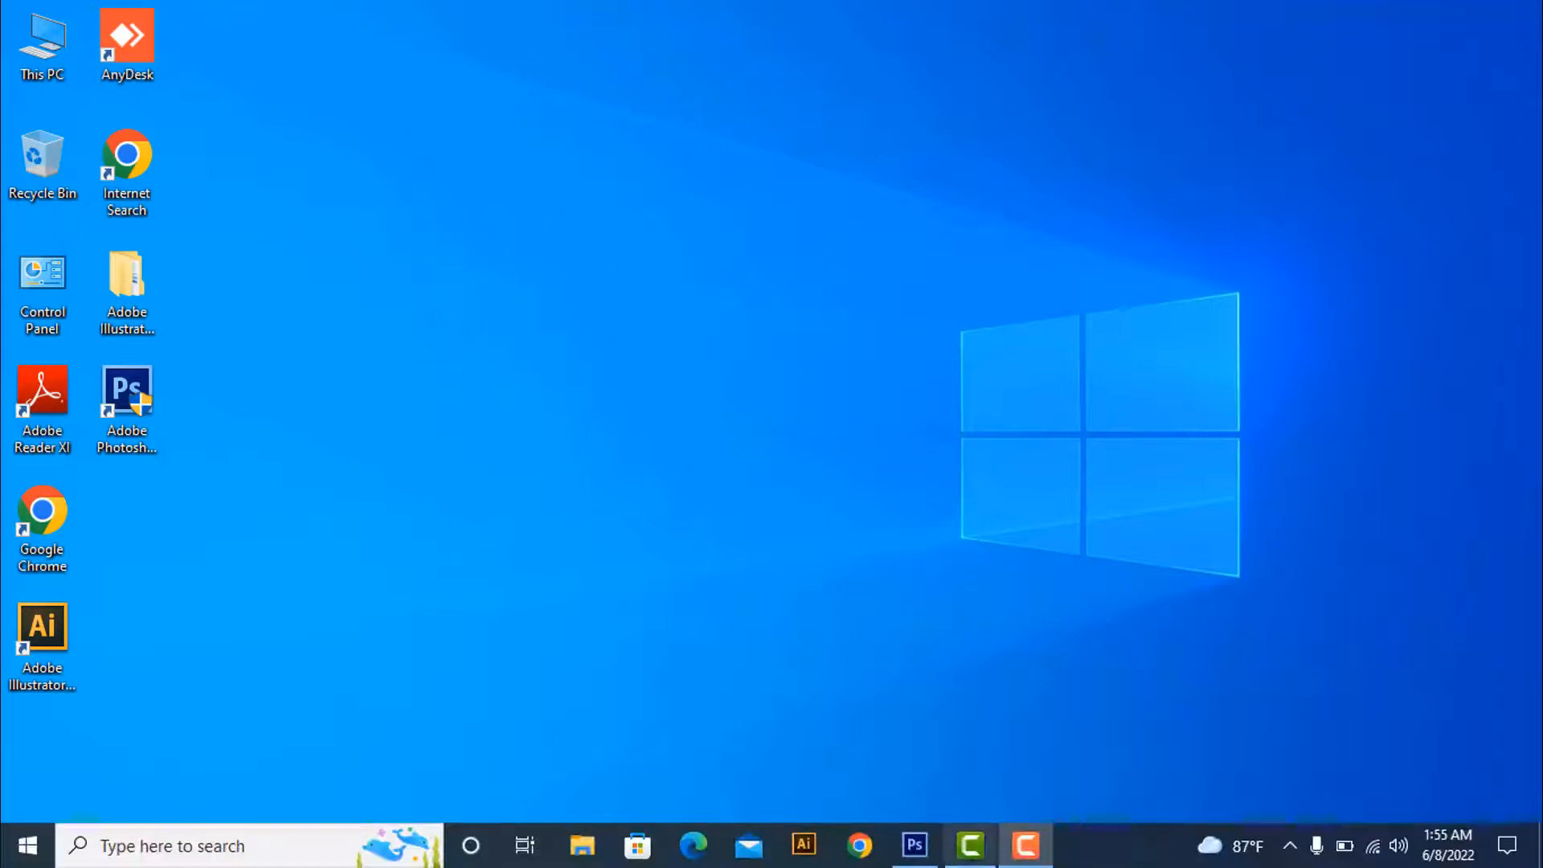
Step: Switch to Photoshop and open the photo 20220328_145302d from the Pictures folder
left_click(913, 844)
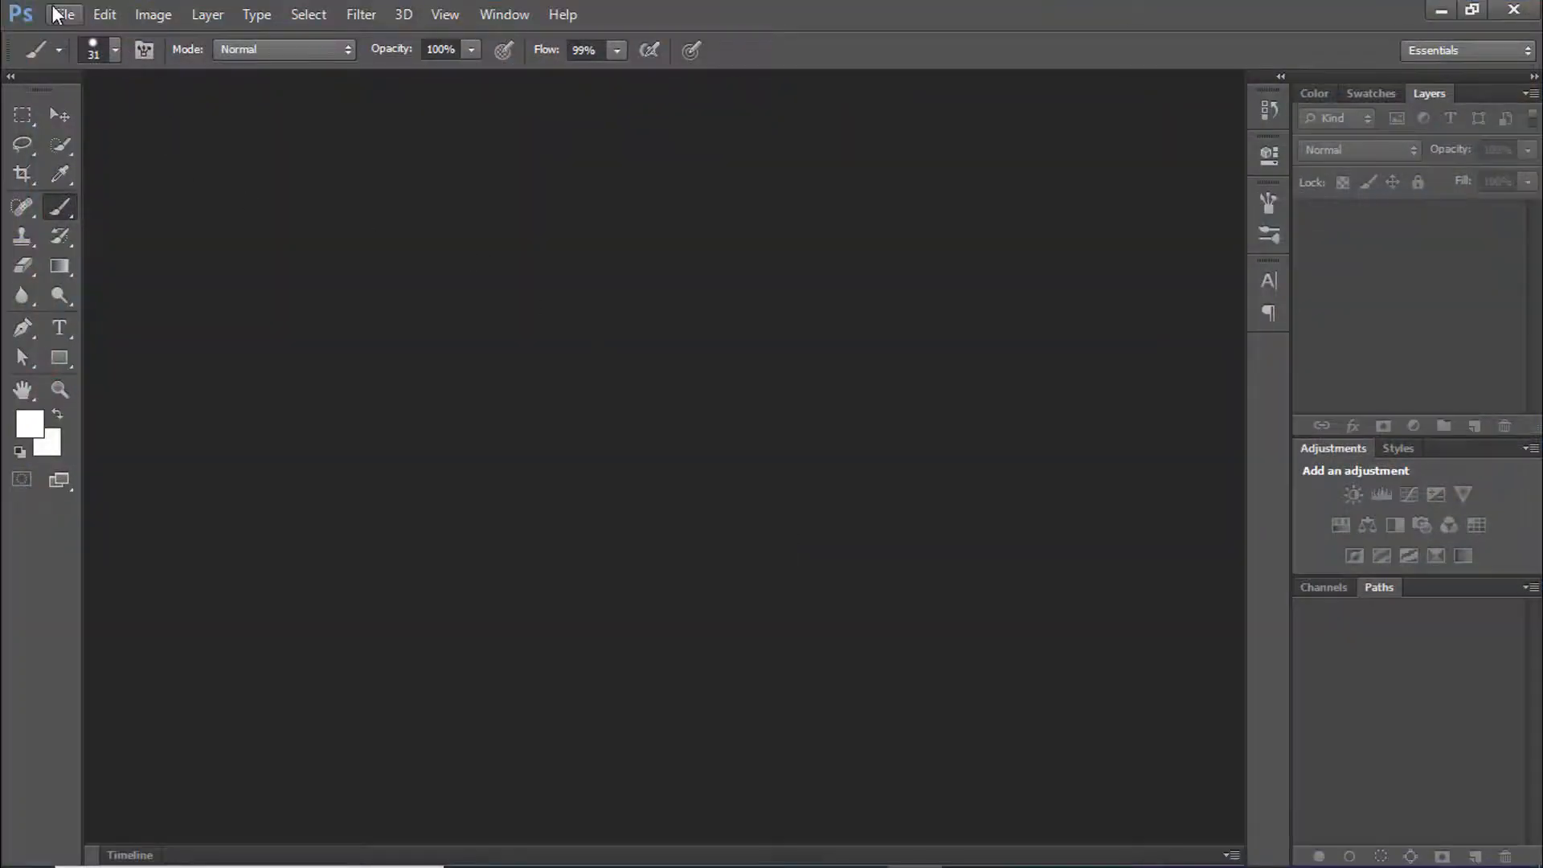
key("alt+f")
key("Down")
key("Return")
left_click(865, 241)
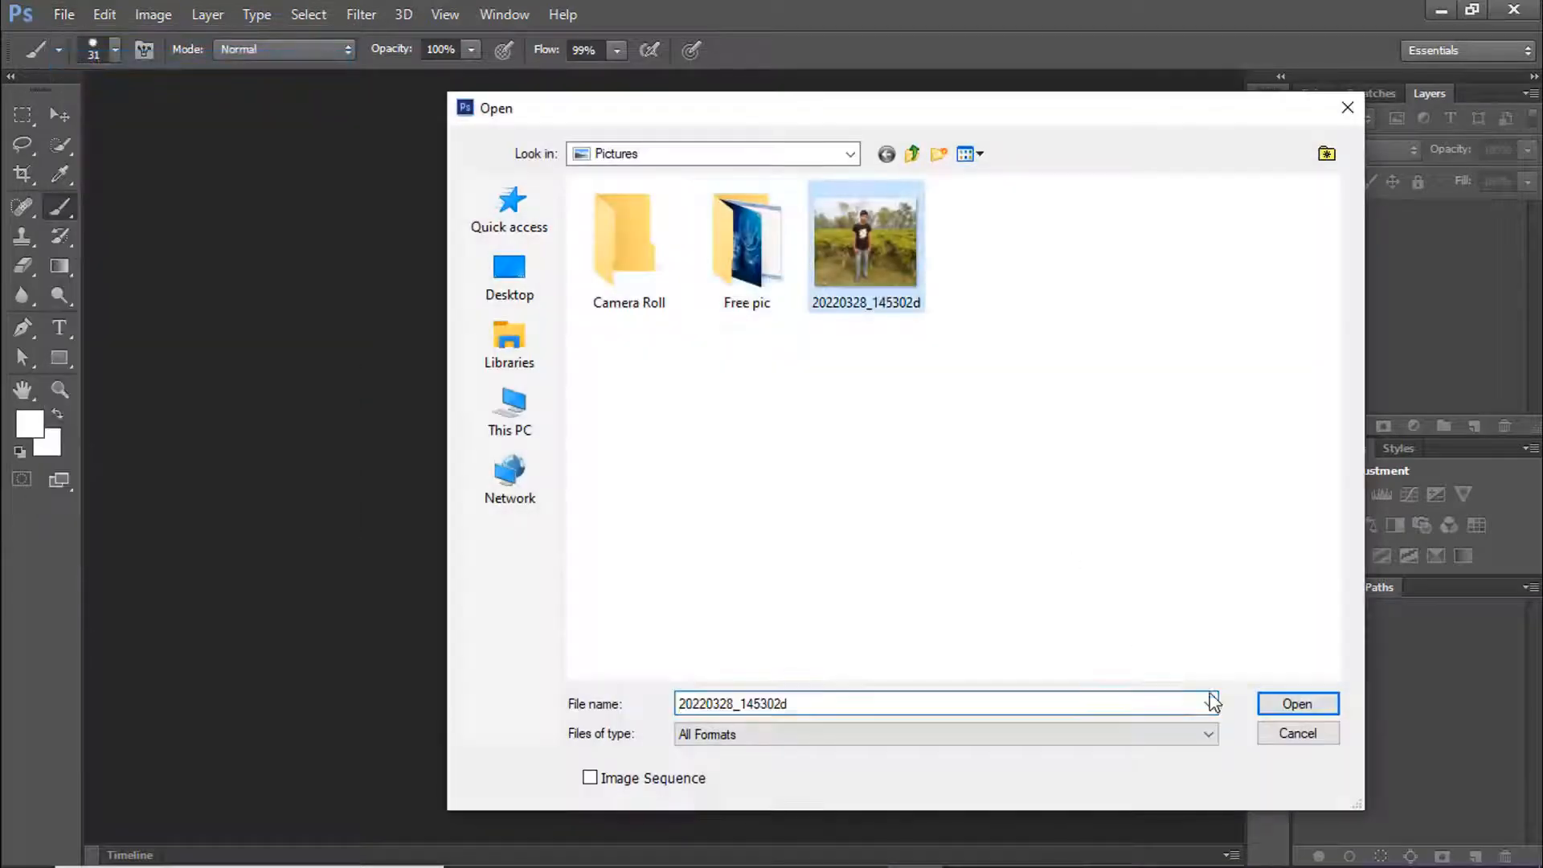
left_click(1318, 702)
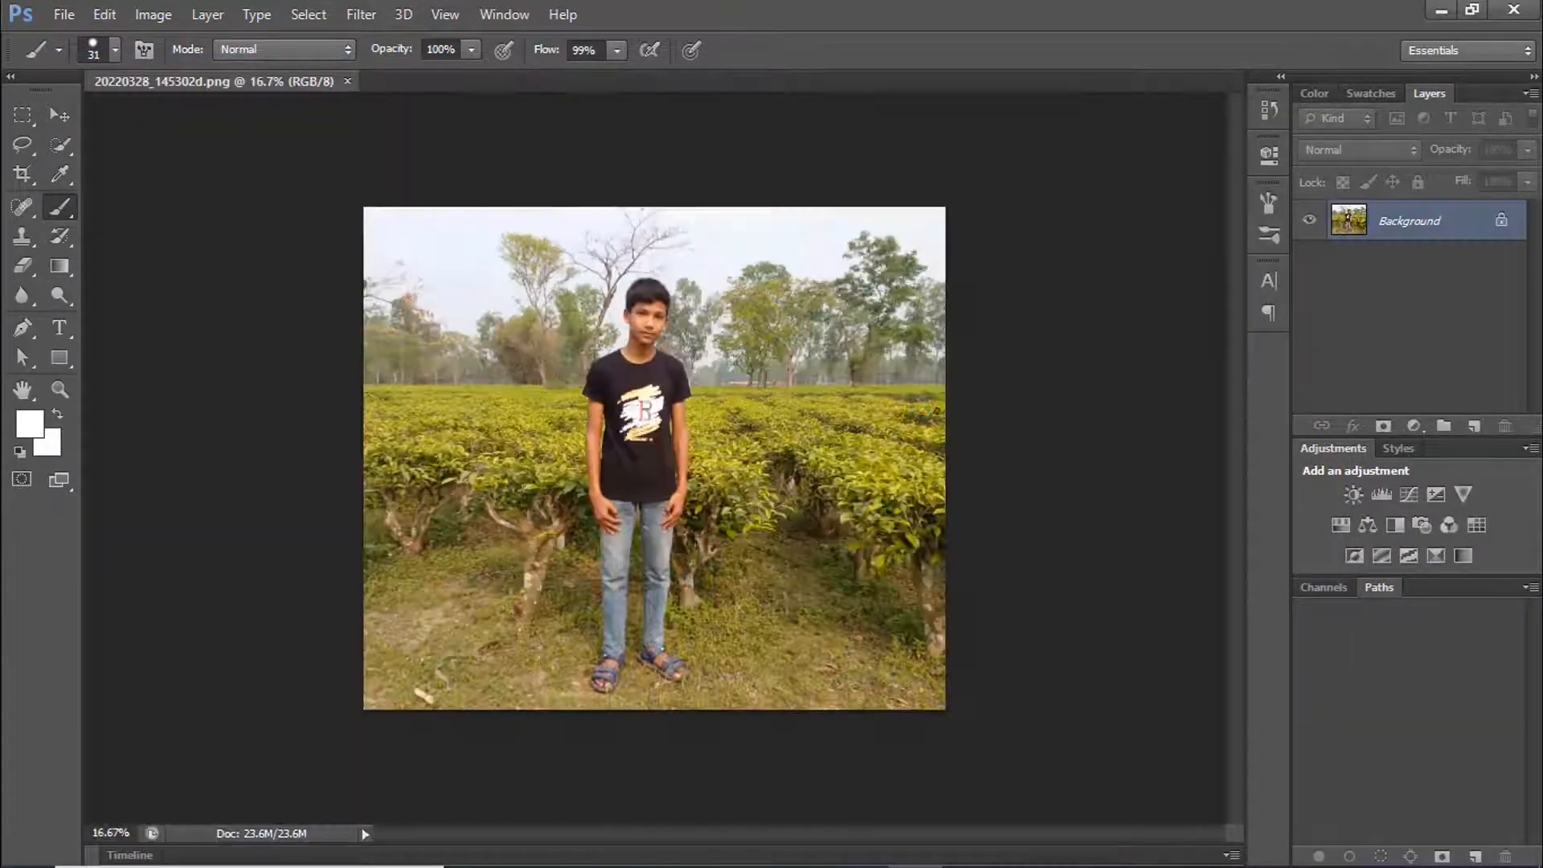
Step: Add a Selective Color adjustment layer and set its Greens to Cyan +100, Magenta -100 and Black at maximum
left_click(1413, 426)
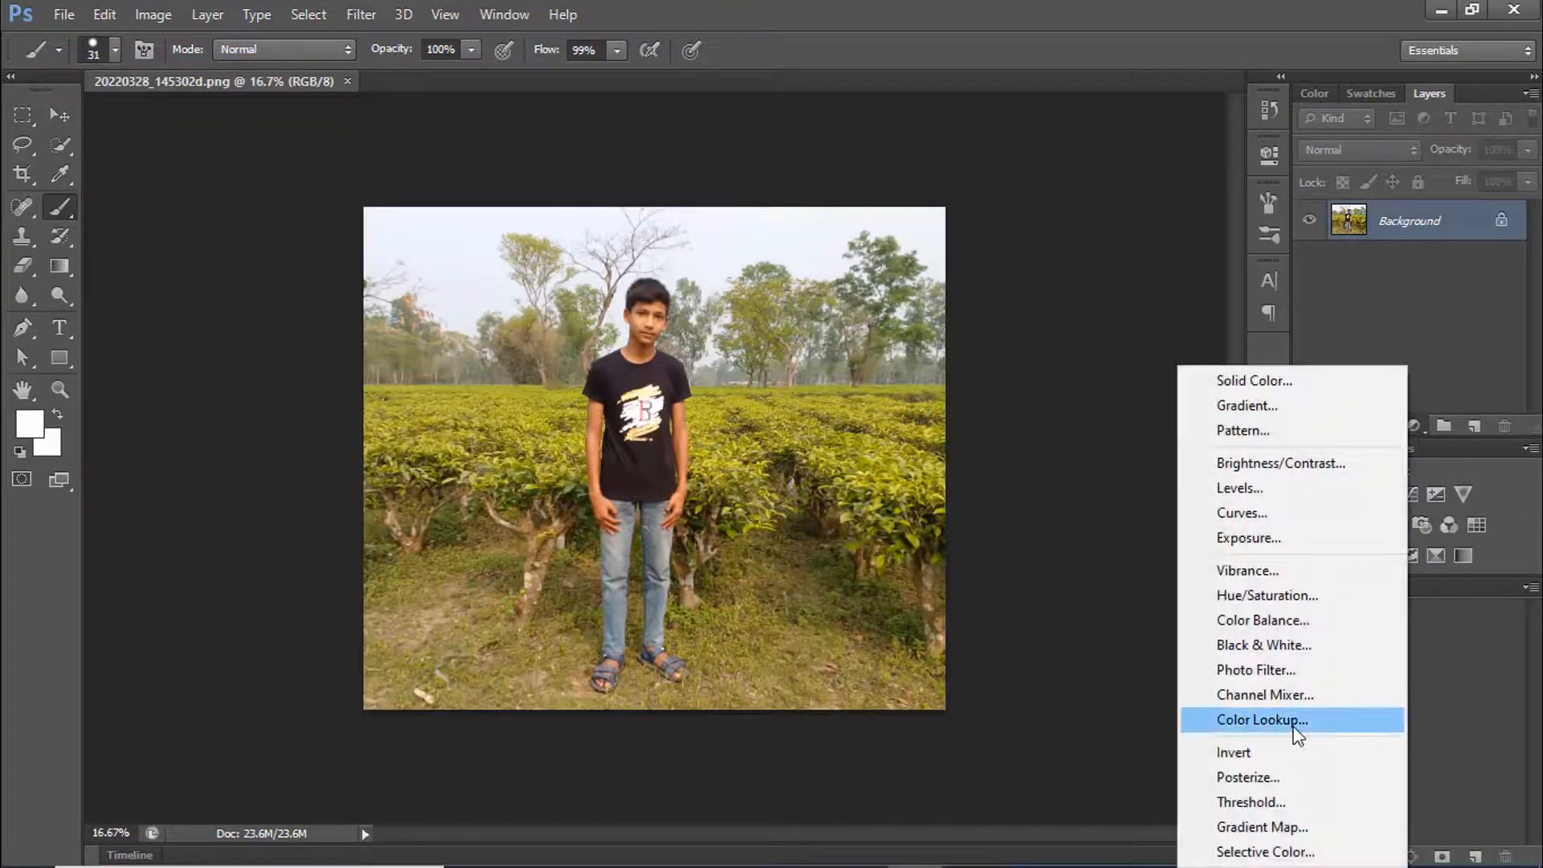
left_click(1304, 854)
left_click(1011, 239)
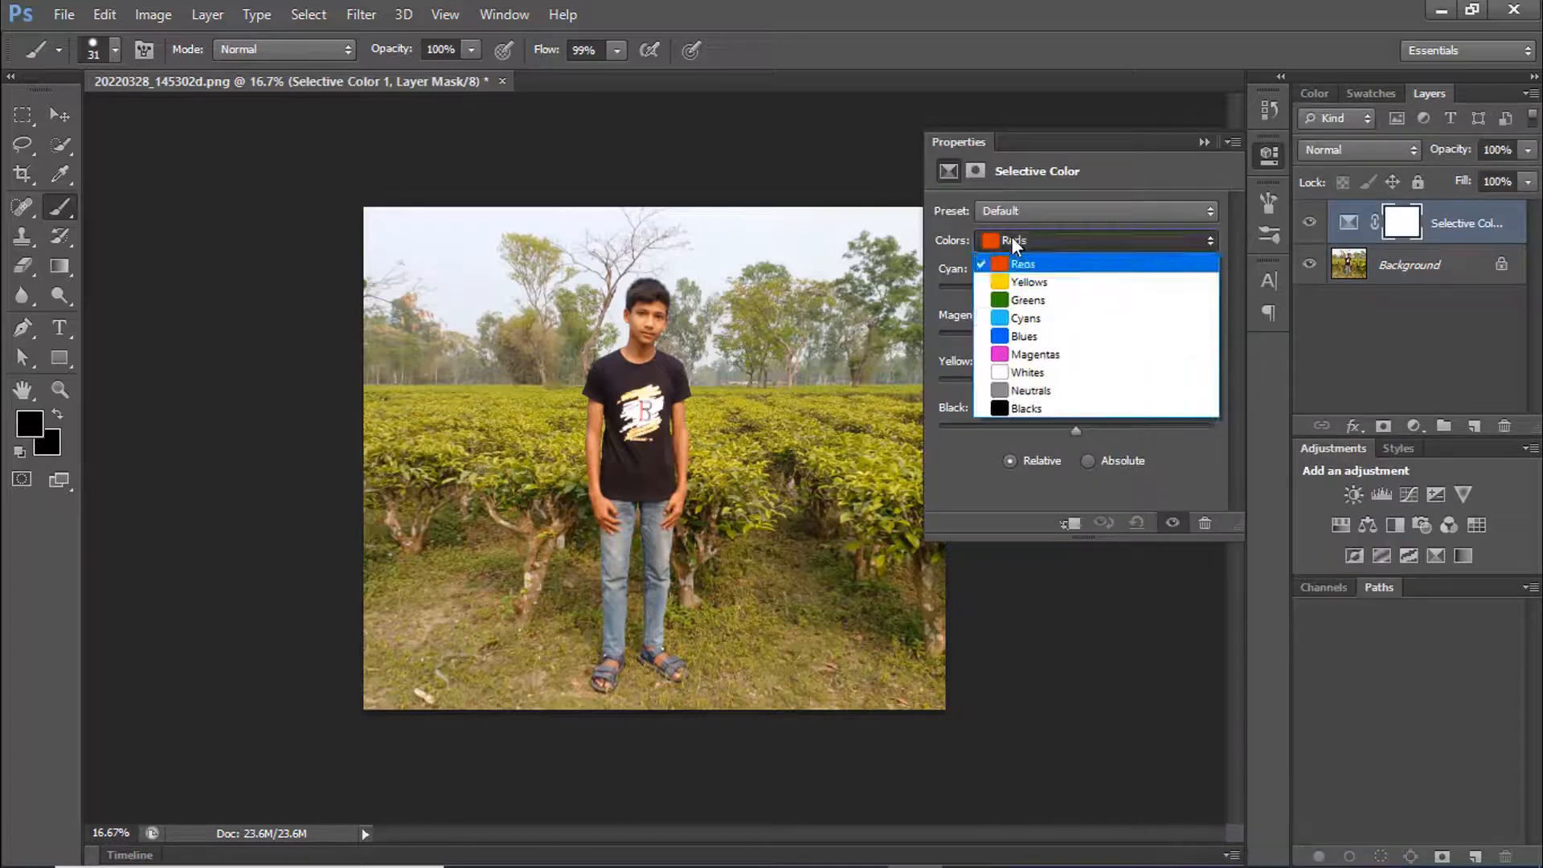
left_click(1029, 299)
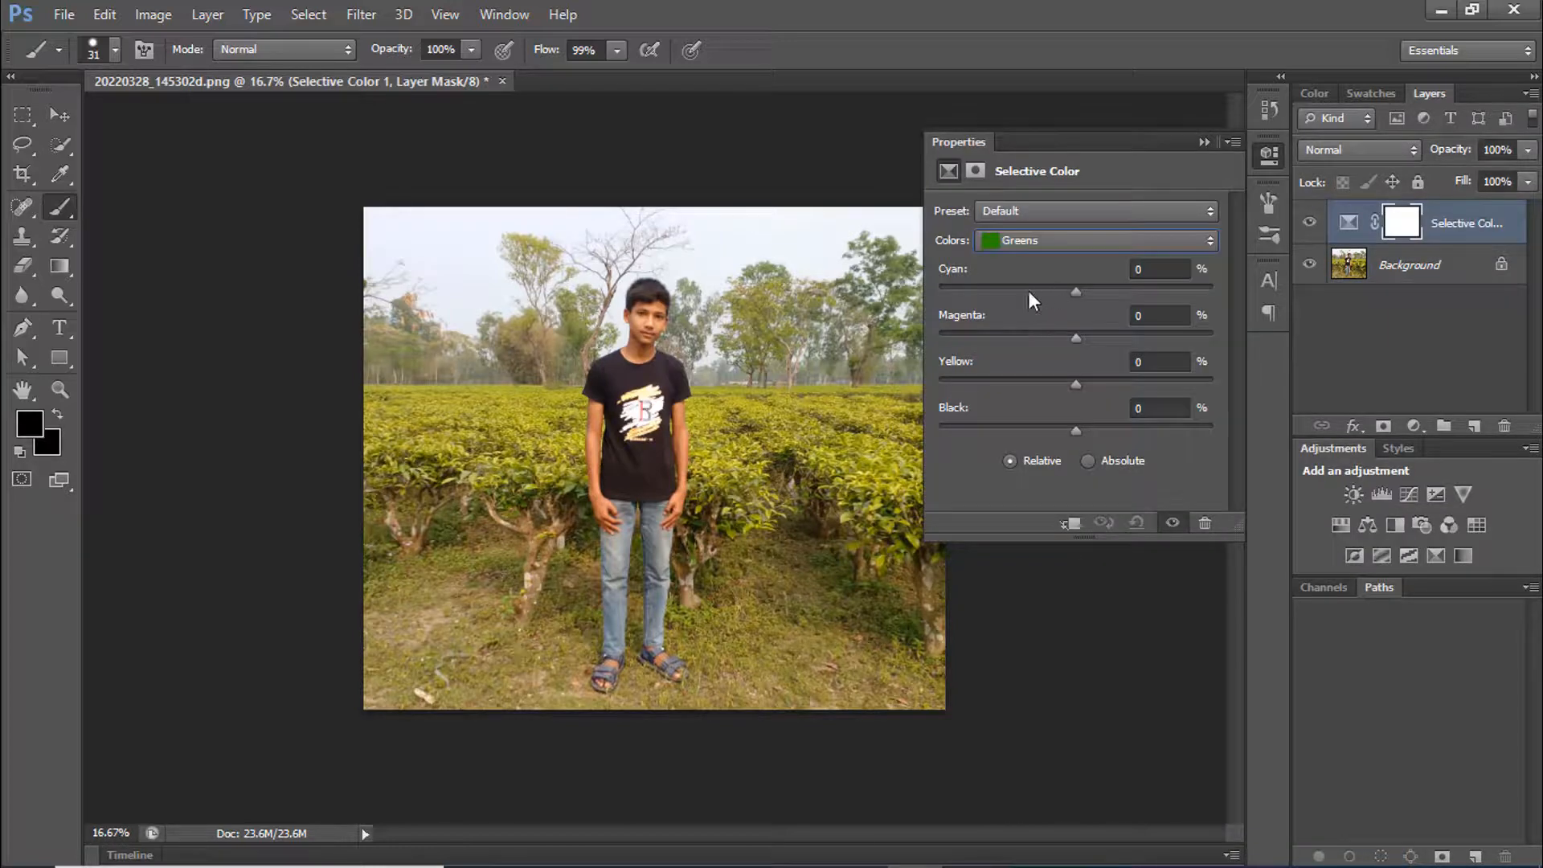
left_click_drag(1077, 290, 1218, 291)
left_click_drag(1077, 339, 915, 347)
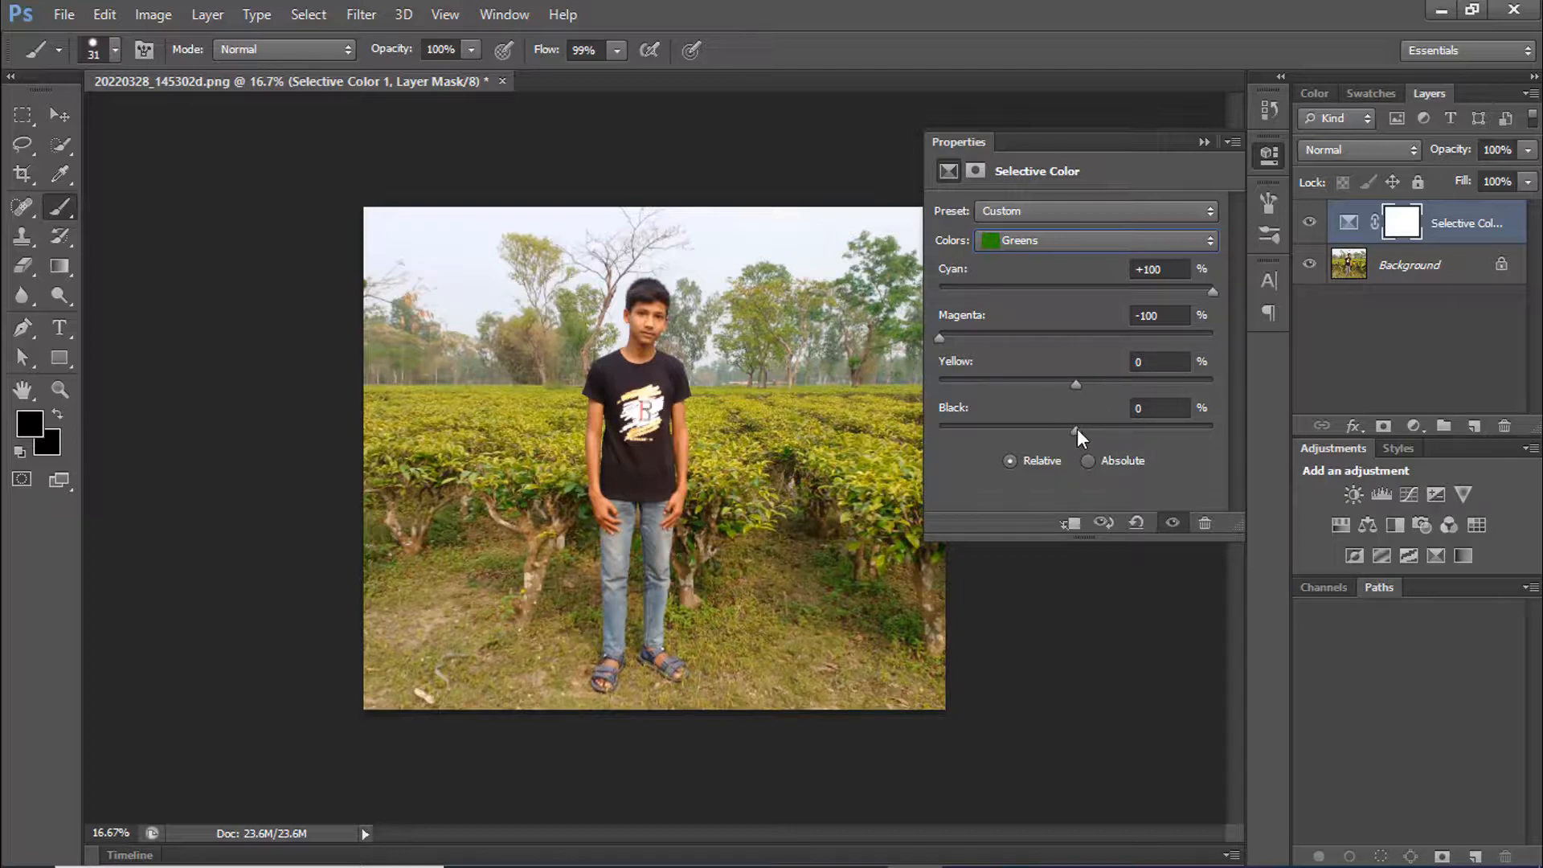
left_click_drag(1077, 430, 1235, 443)
left_click(1202, 141)
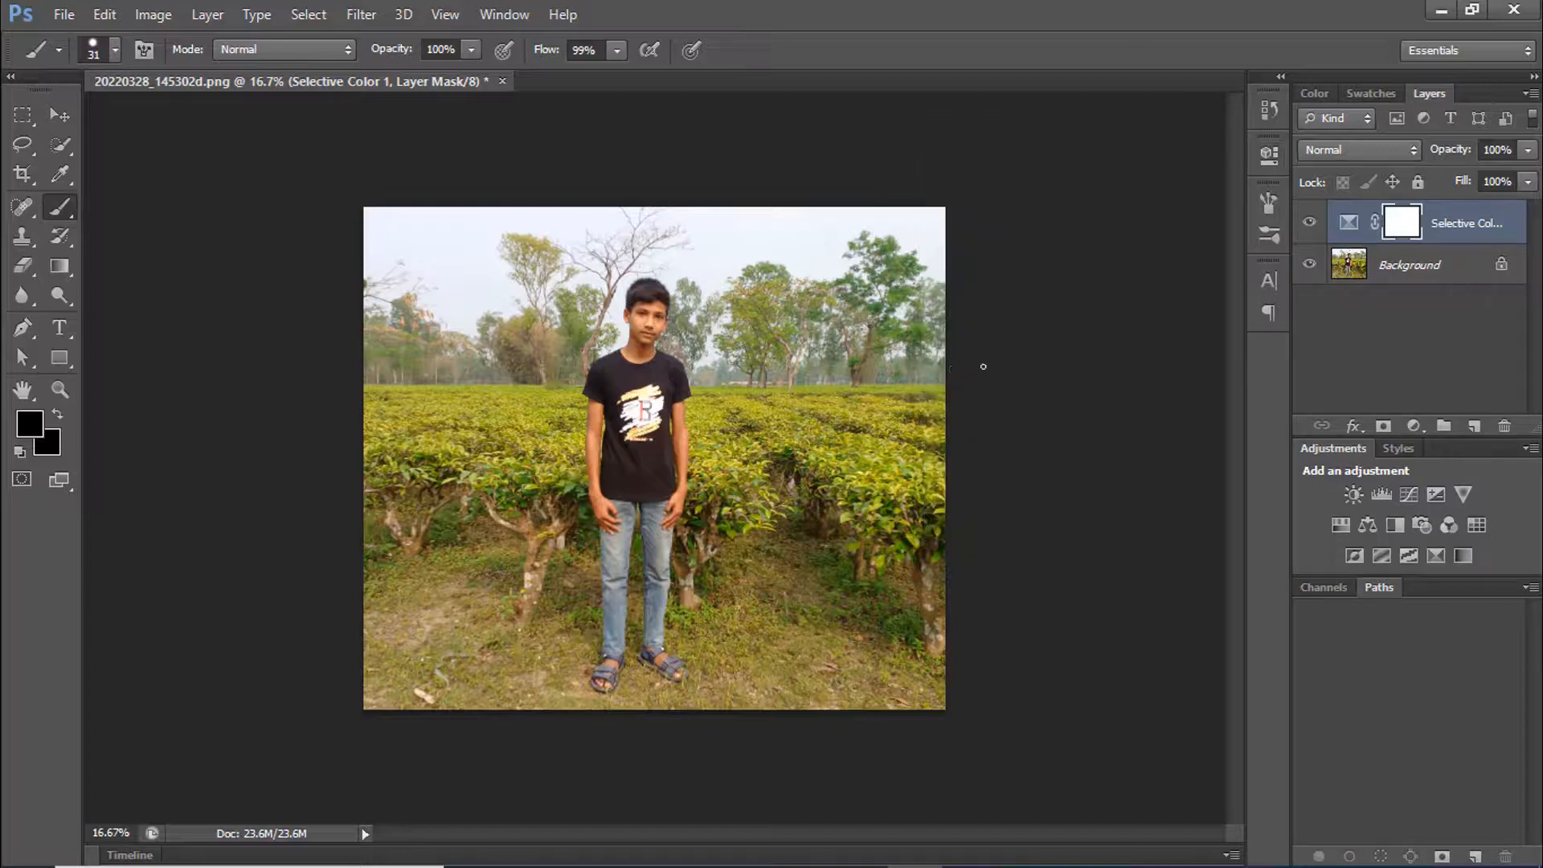
Step: Add a Hue/Saturation adjustment layer and set the Master saturation to +30
left_click(1412, 428)
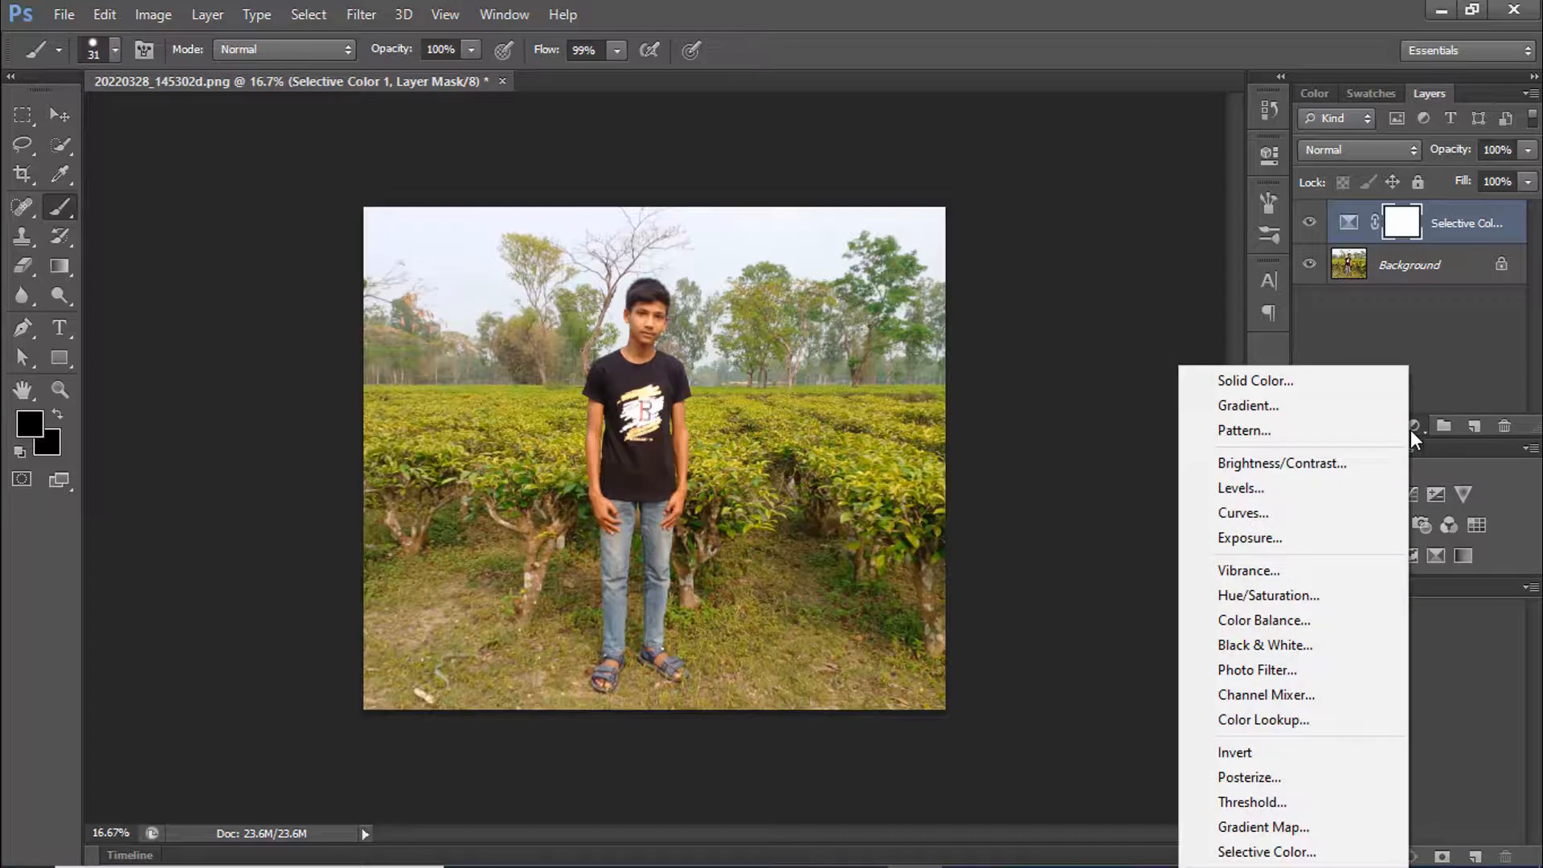
left_click(1245, 603)
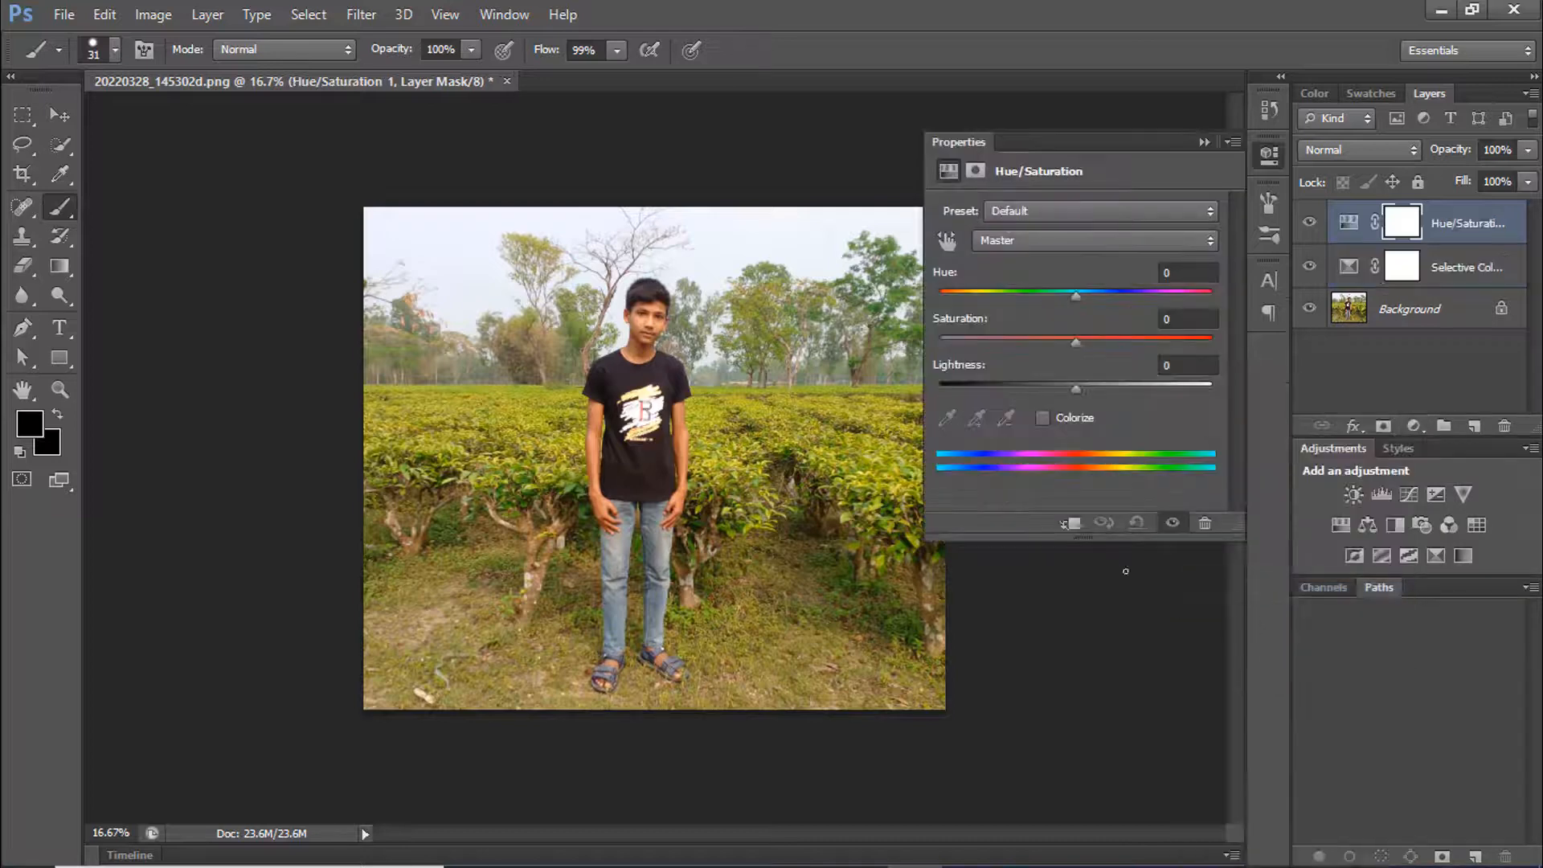
left_click(1015, 338)
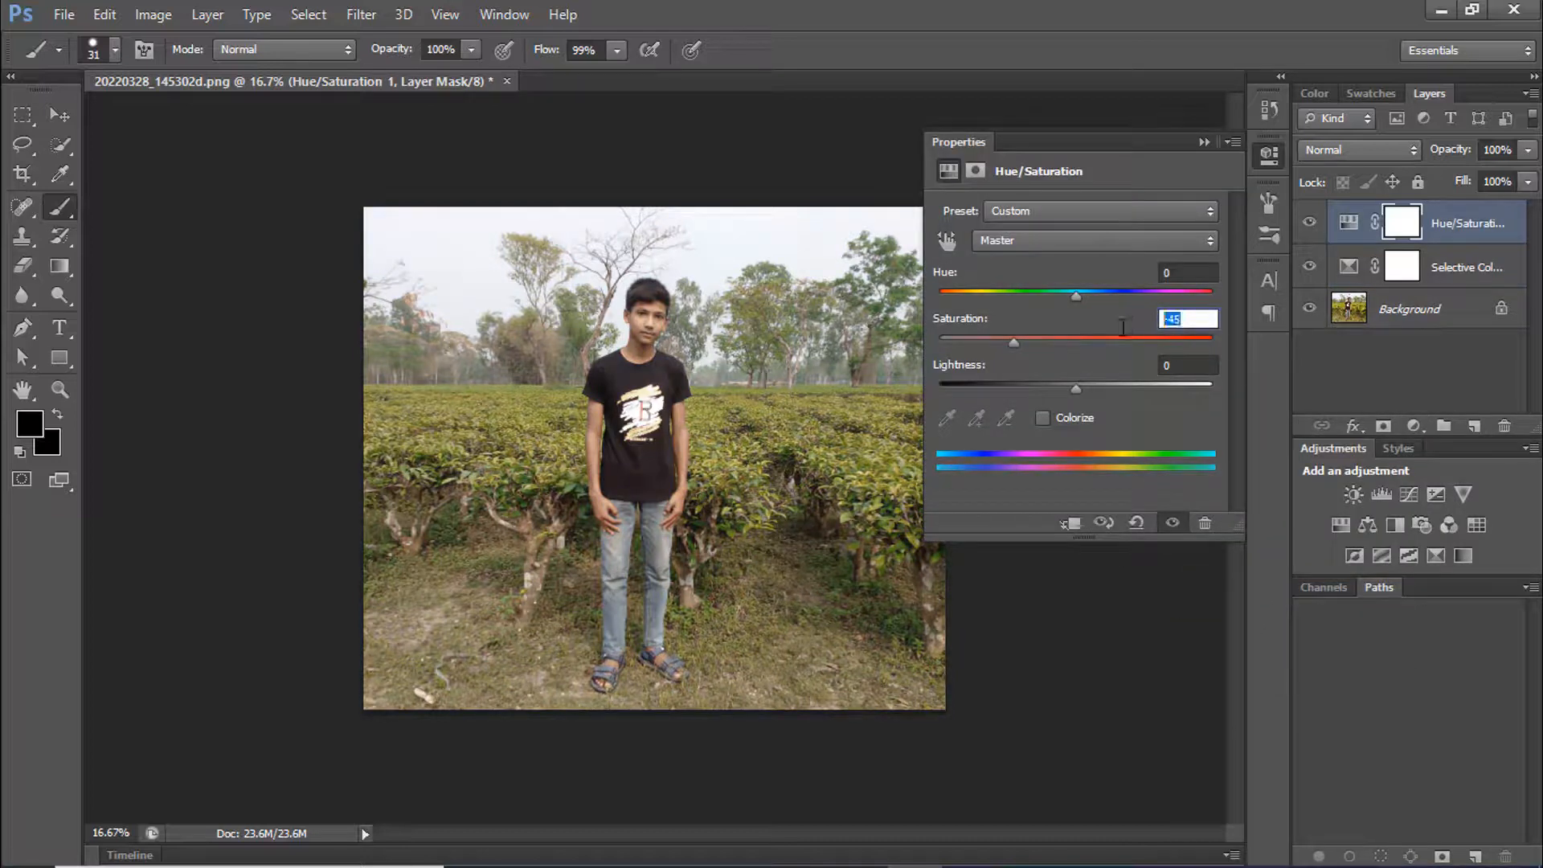
type("+30")
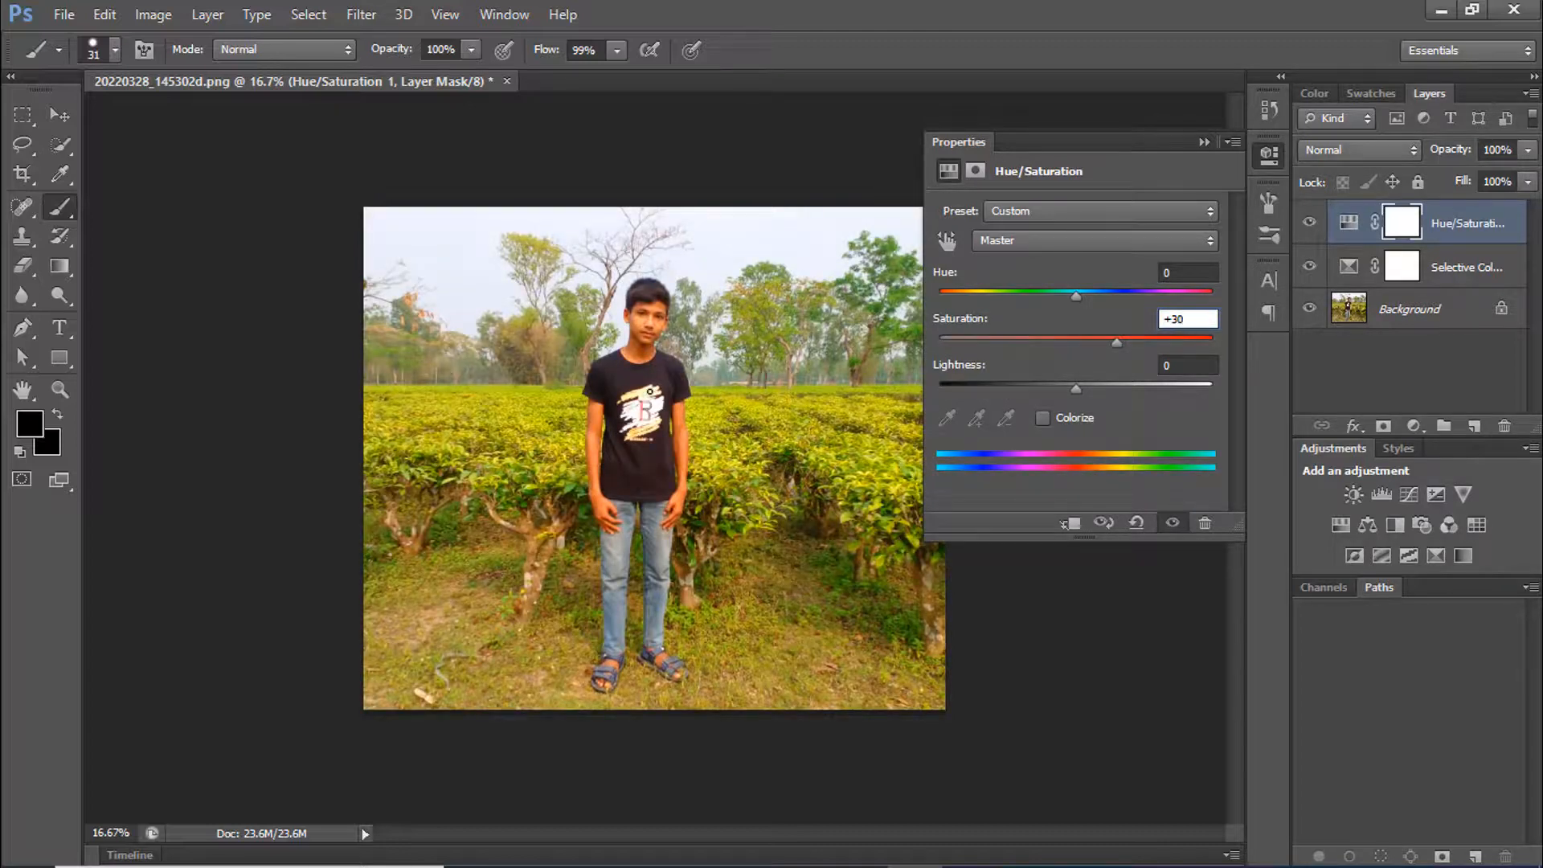
Step: Paint black on the Hue/Saturation layer mask over the boy's face and neck to remove the added saturation
left_click(29, 426)
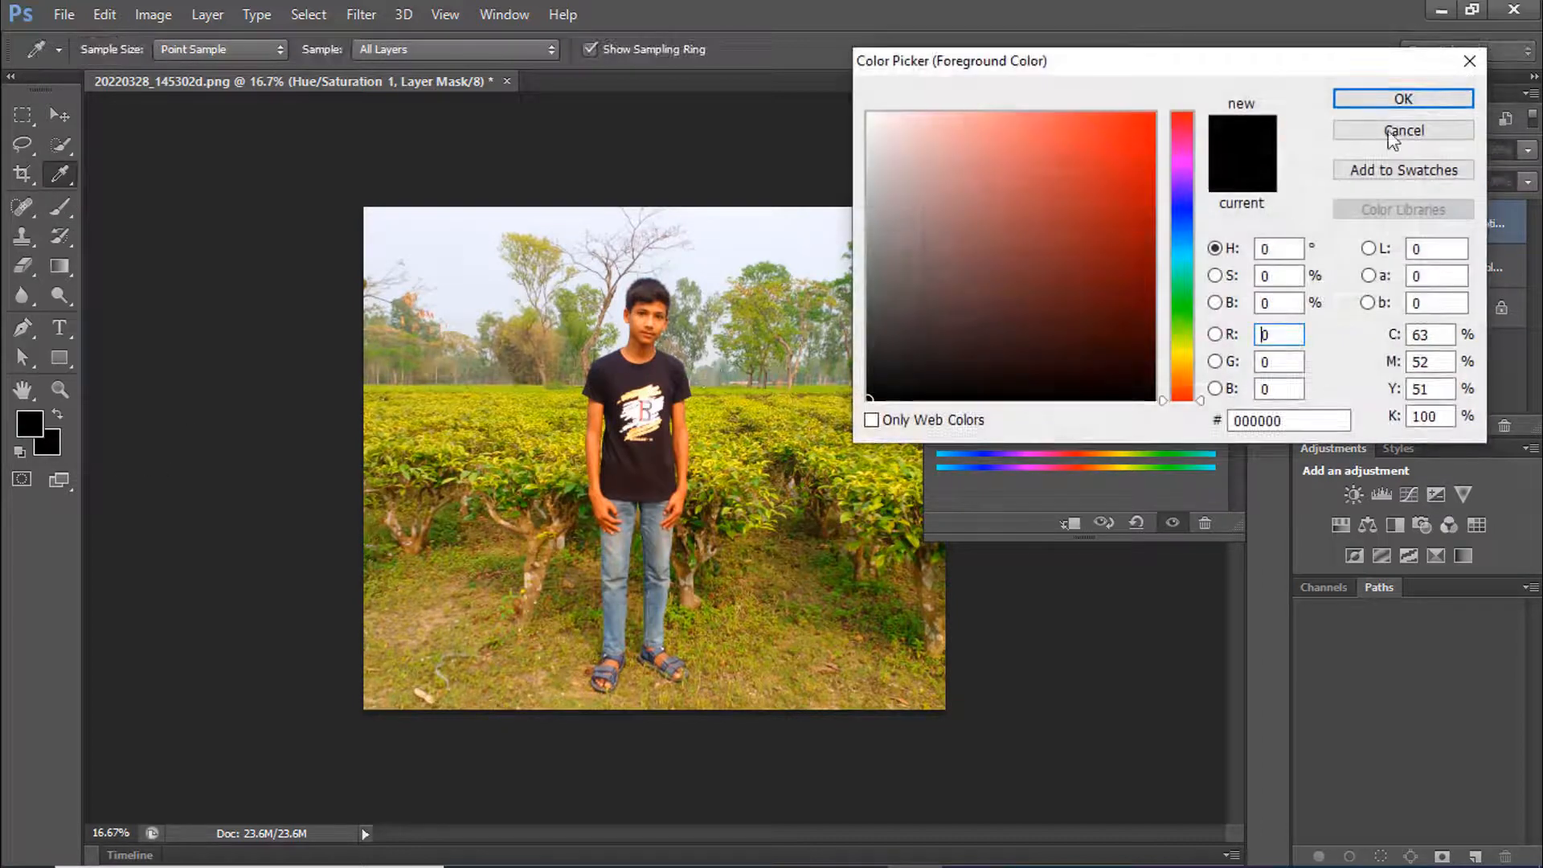
left_click(1403, 99)
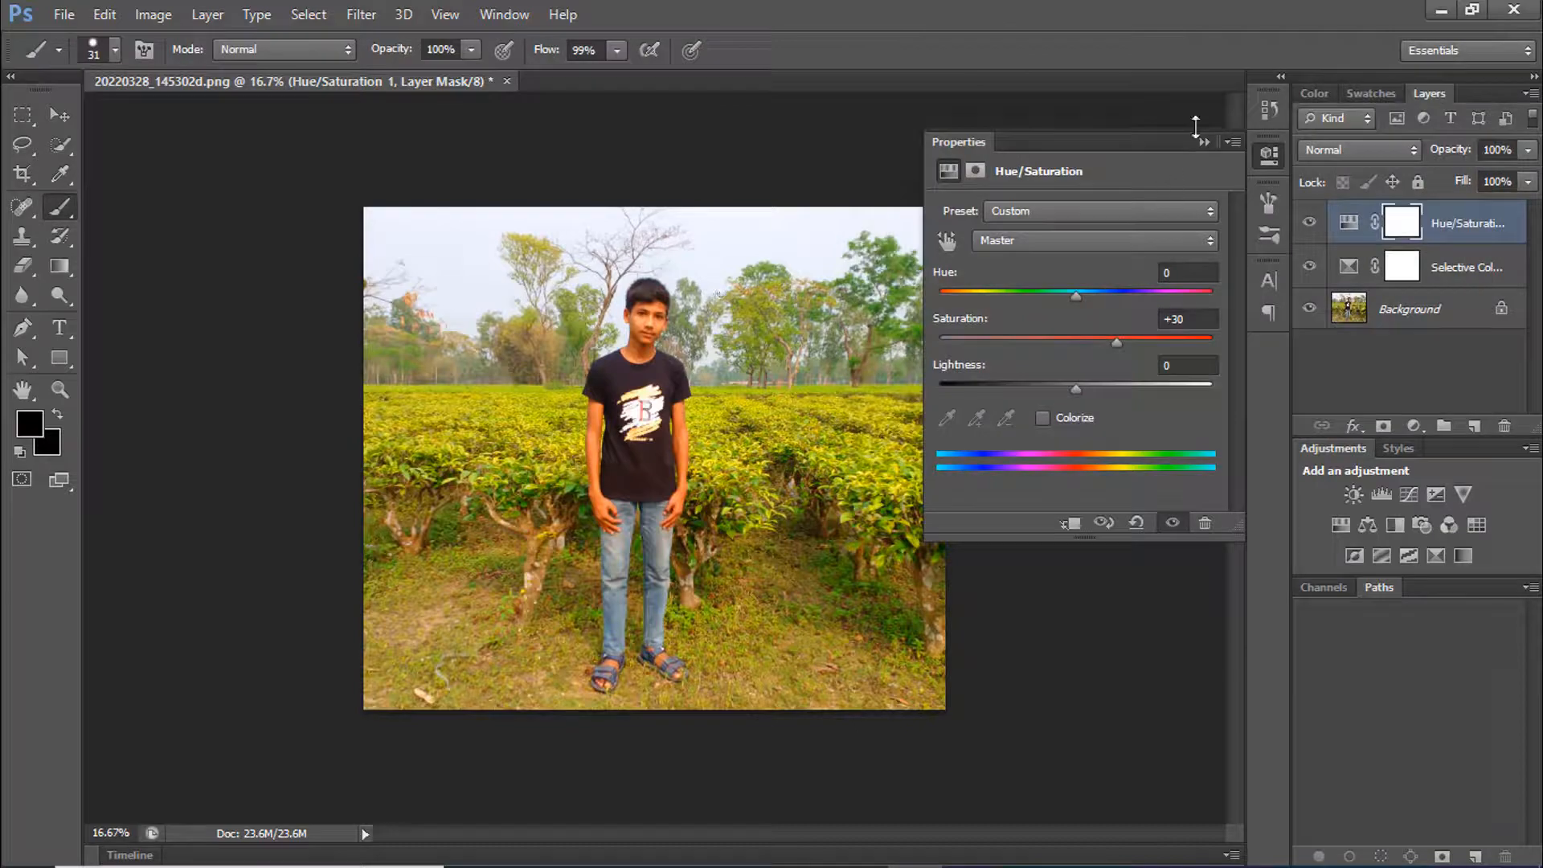
left_click(1203, 143)
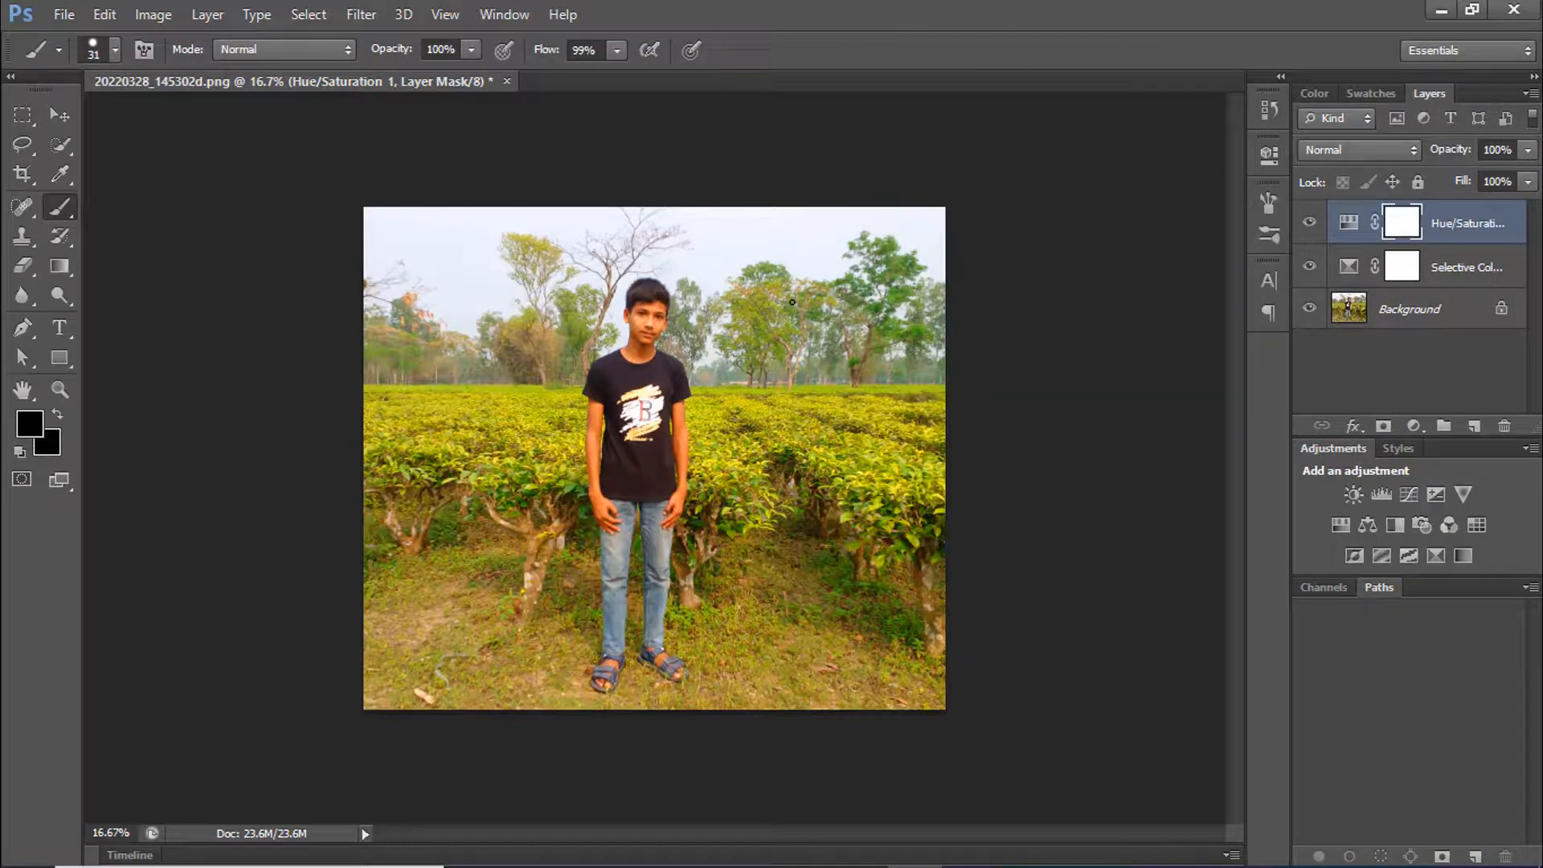
key("ctrl+plus")
key("ctrl+plus")
left_click_drag(627, 348, 681, 555)
key("ctrl+plus")
key("ctrl+plus")
key("ctrl+plus")
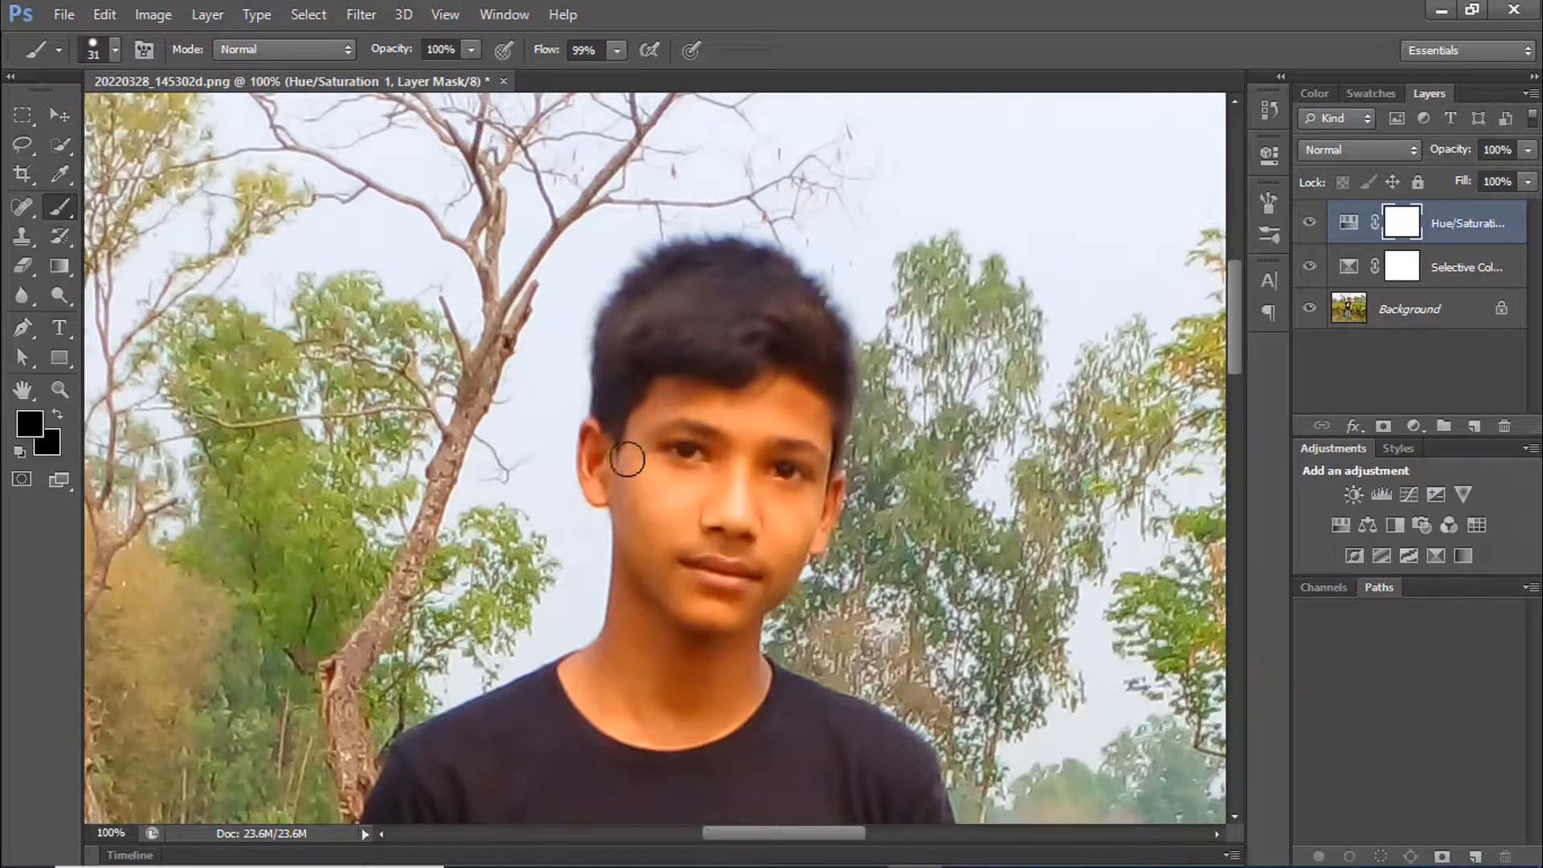
mouse_move(627, 459)
left_mouse_down()
mouse_move(671, 406)
mouse_move(631, 439)
mouse_move(632, 473)
mouse_move(665, 394)
mouse_move(782, 392)
mouse_move(820, 432)
mouse_move(790, 393)
mouse_move(814, 429)
mouse_move(820, 530)
mouse_move(716, 516)
mouse_move(682, 595)
mouse_move(735, 679)
mouse_move(725, 629)
left_mouse_up()
Step: Paint black on the Hue/Saturation mask over the boy's left arm and hand
scroll(726, 630, "down", 8)
scroll(657, 406, "right", 3)
left_click_drag(658, 406, 709, 522)
scroll(709, 522, "down", 6)
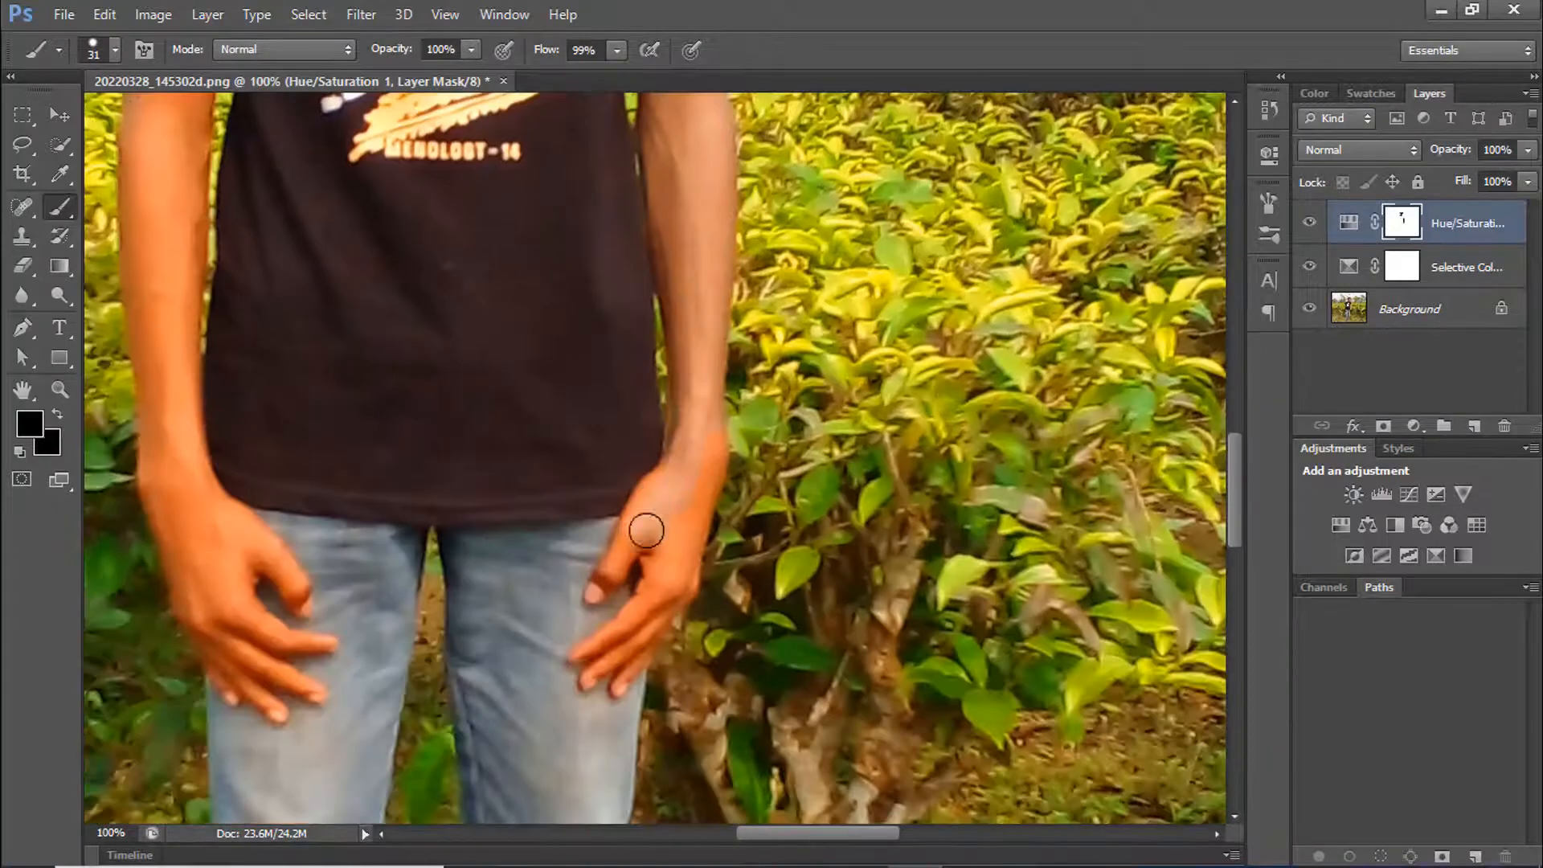
right_click(631, 560)
left_click_drag(664, 615, 655, 617)
mouse_move(648, 567)
left_mouse_down()
mouse_move(696, 508)
mouse_move(597, 655)
left_mouse_up()
Step: Mask the boy's right arm and hand out of the Hue/Saturation effect, reducing the black brush to size 10 at 90% opacity
scroll(596, 655, "up", 7)
scroll(596, 655, "left", 6)
mouse_move(555, 354)
left_mouse_down()
mouse_move(588, 415)
mouse_move(574, 616)
left_mouse_up()
scroll(574, 616, "down", 5)
key("bracketleft")
key("bracketleft")
scroll(776, 700, "down", 4)
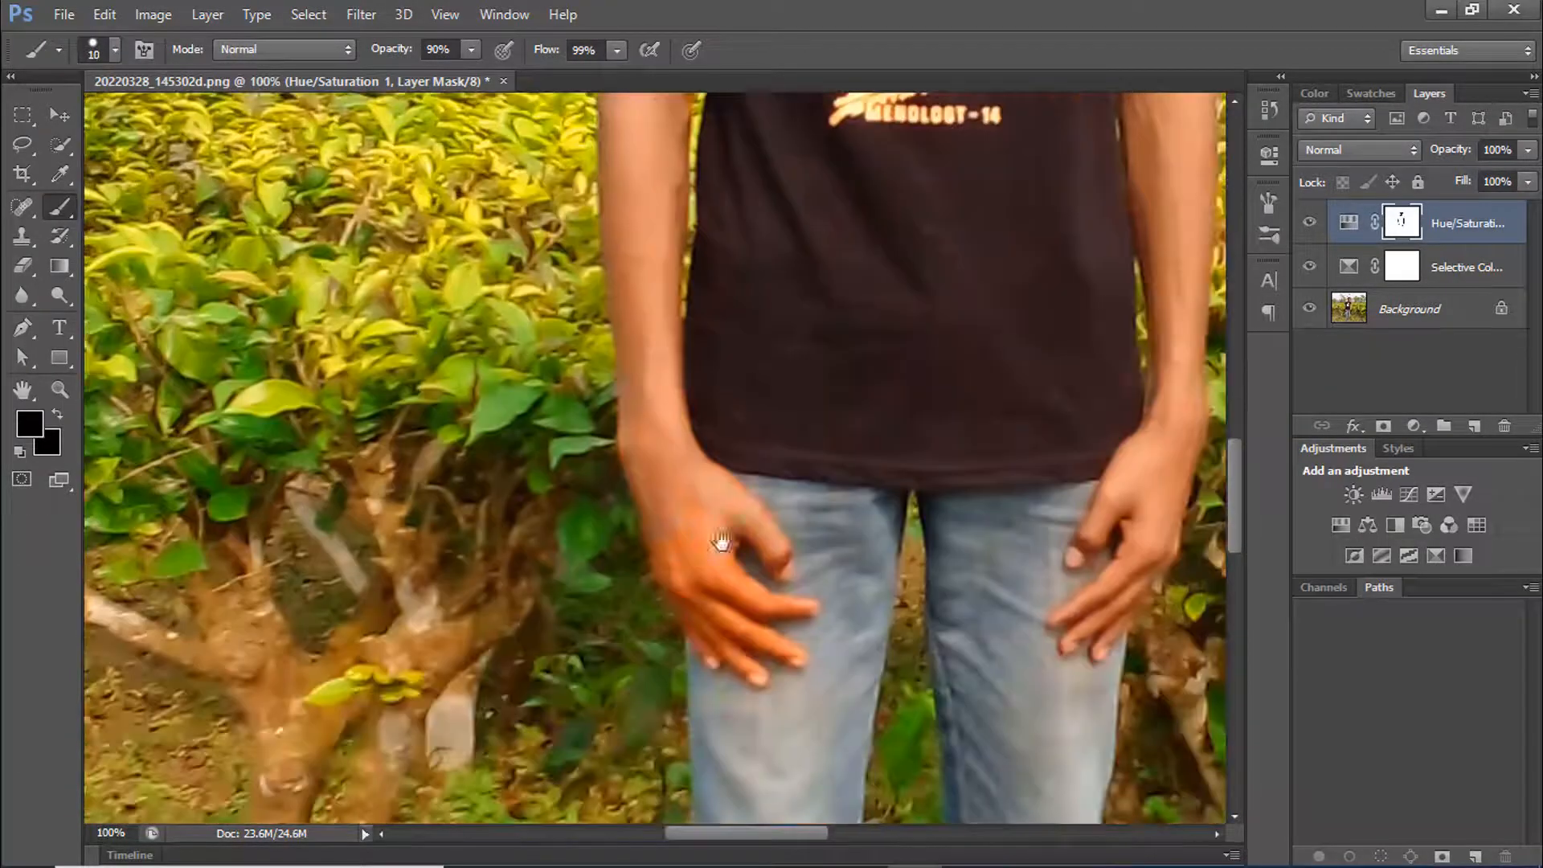
Step: Paint black on the Hue/Saturation mask over both feet with a size 21 brush, finishing with the whole photo in view
scroll(710, 598, "down", 8)
key("bracketright")
key("bracketright")
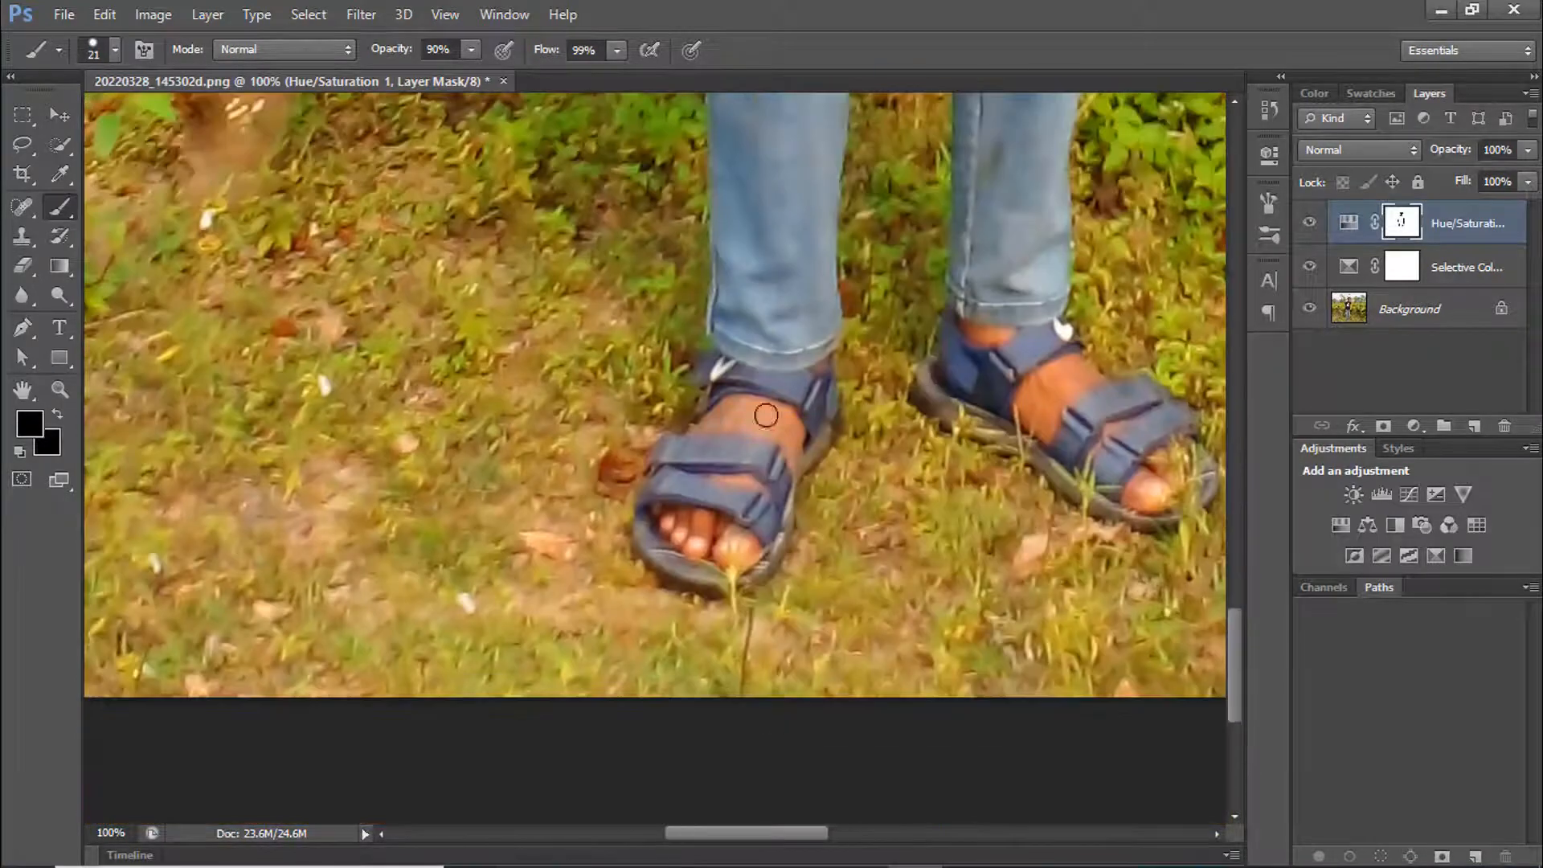
scroll(652, 503, "up", 8)
scroll(652, 503, "right", 3)
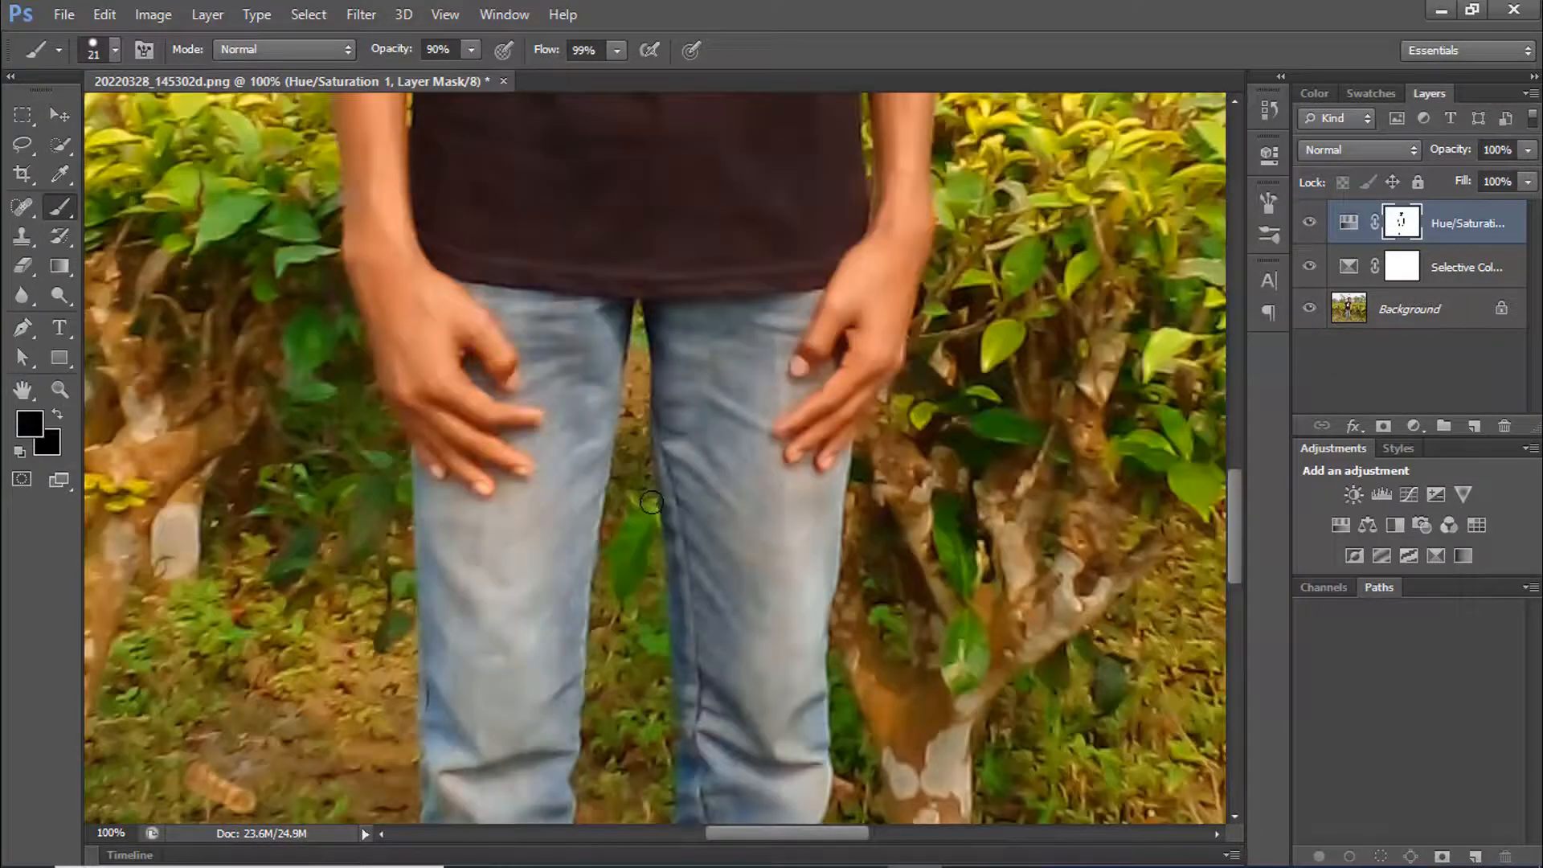
left_click_drag(747, 210, 751, 666)
left_click_drag(766, 414, 763, 619)
left_click_drag(754, 452, 739, 602)
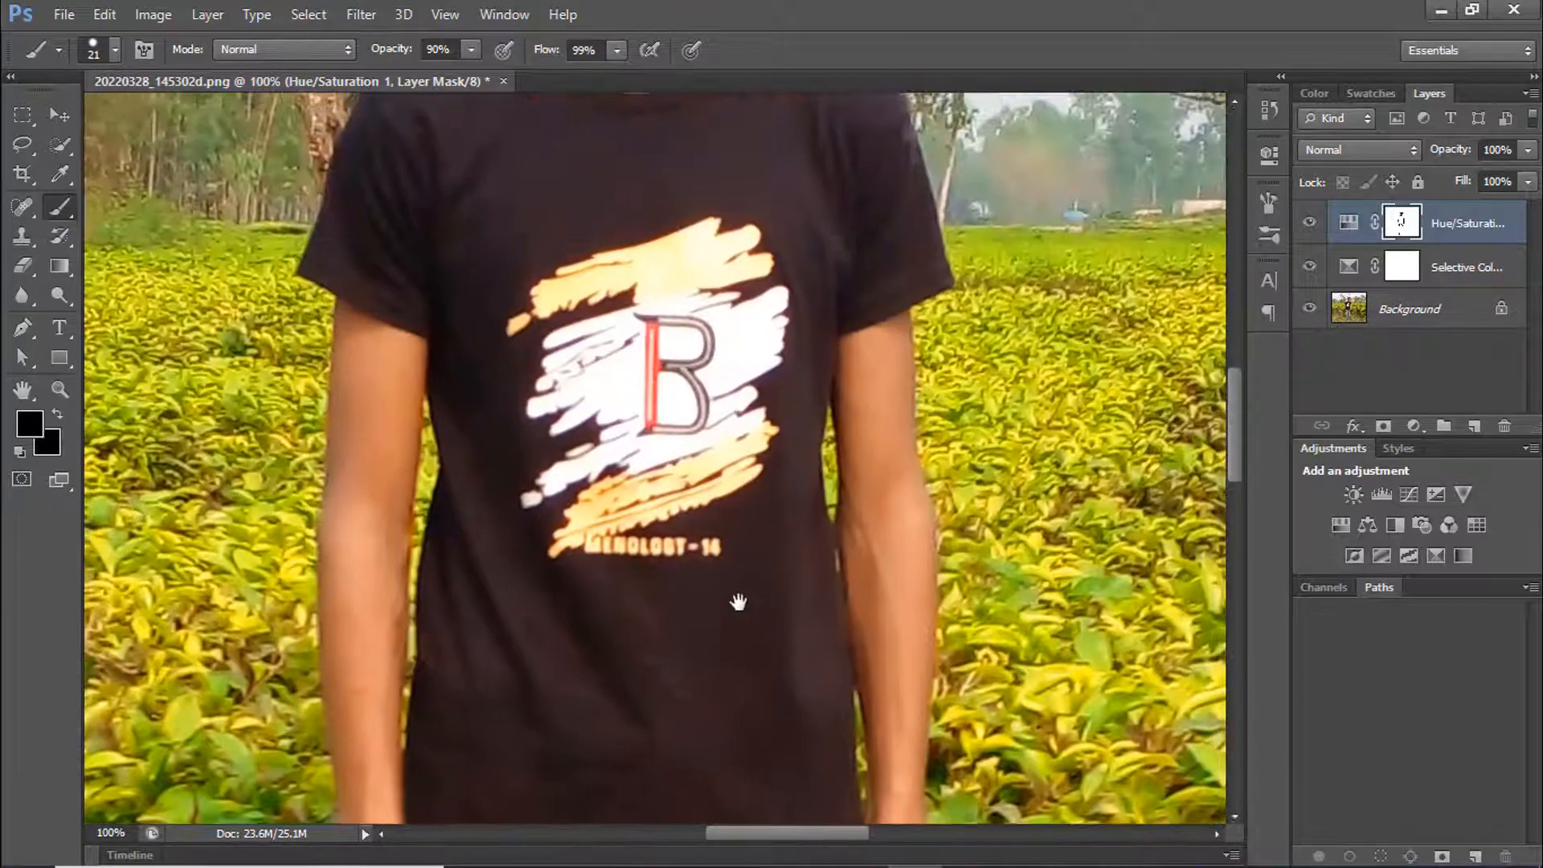
key("ctrl+0")
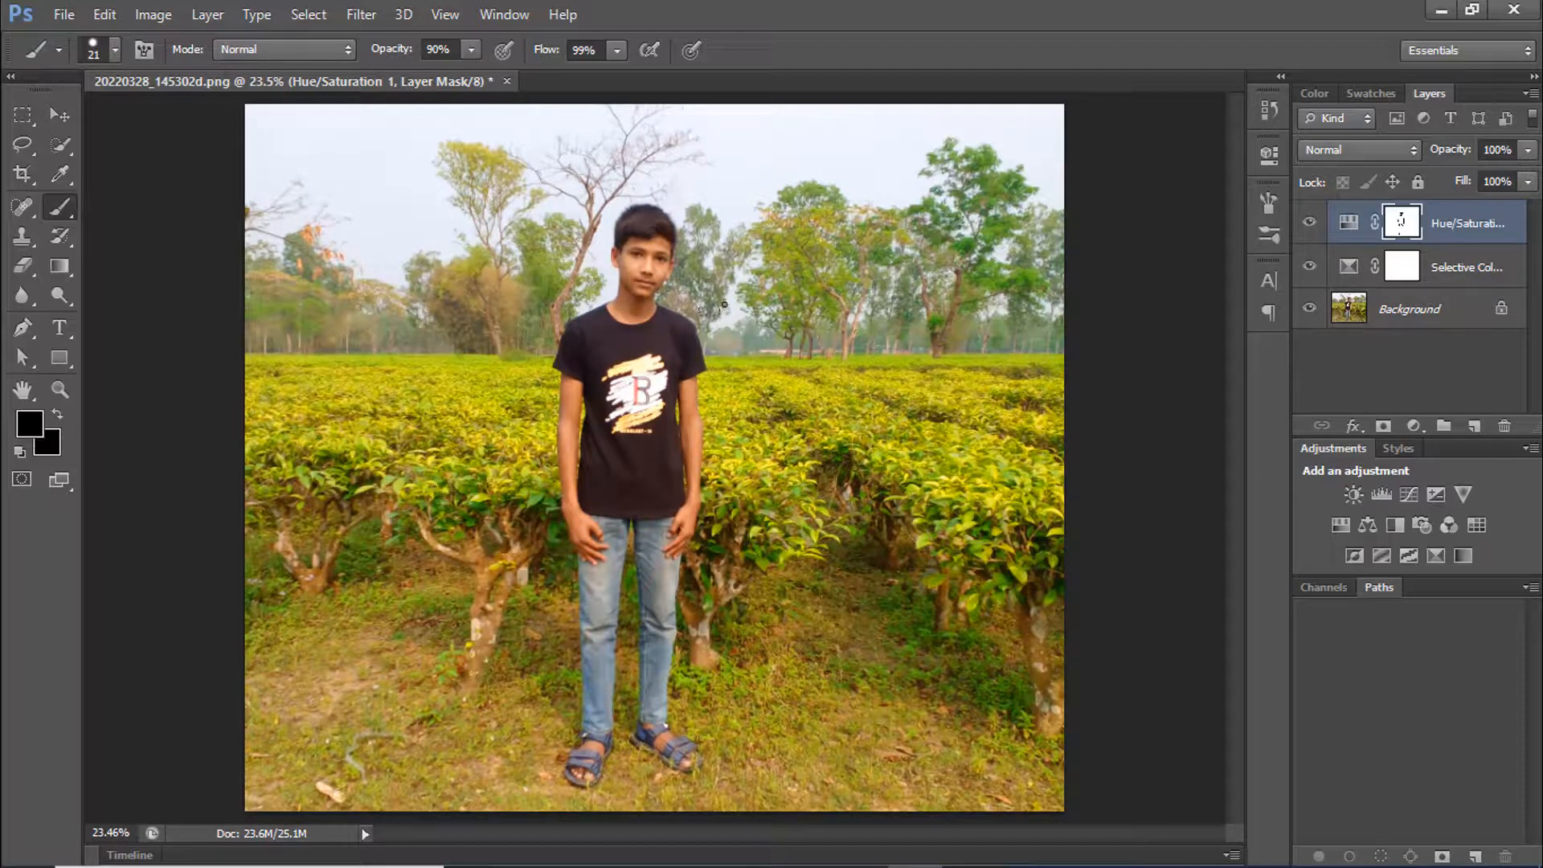
Step: Add a Channel Mixer adjustment layer and set its Red output channel to Red +50, Green +150 and Blue -150
left_click(1413, 426)
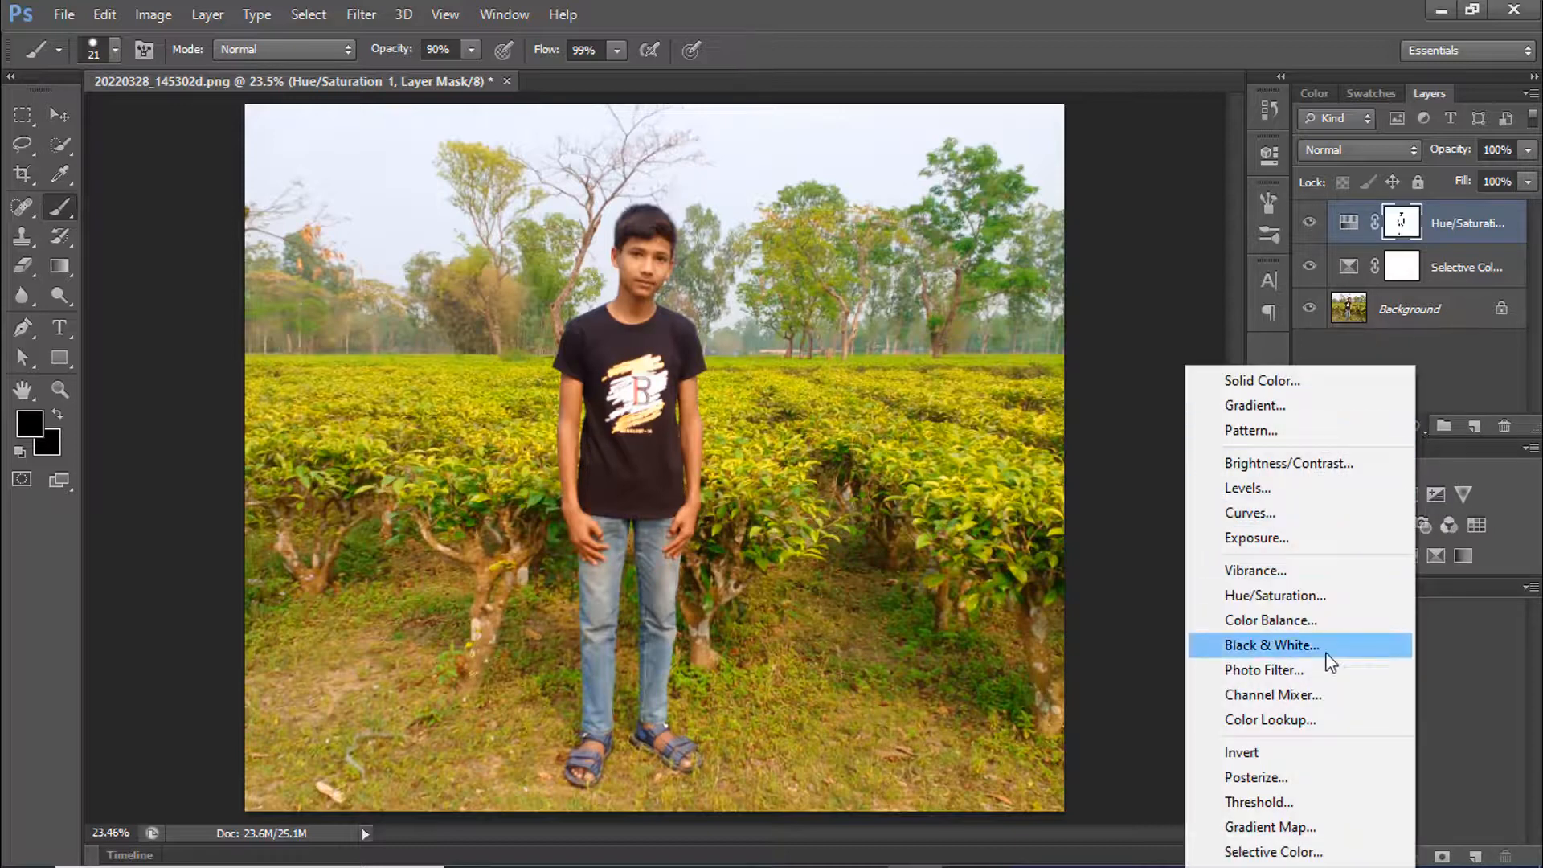
left_click(1313, 699)
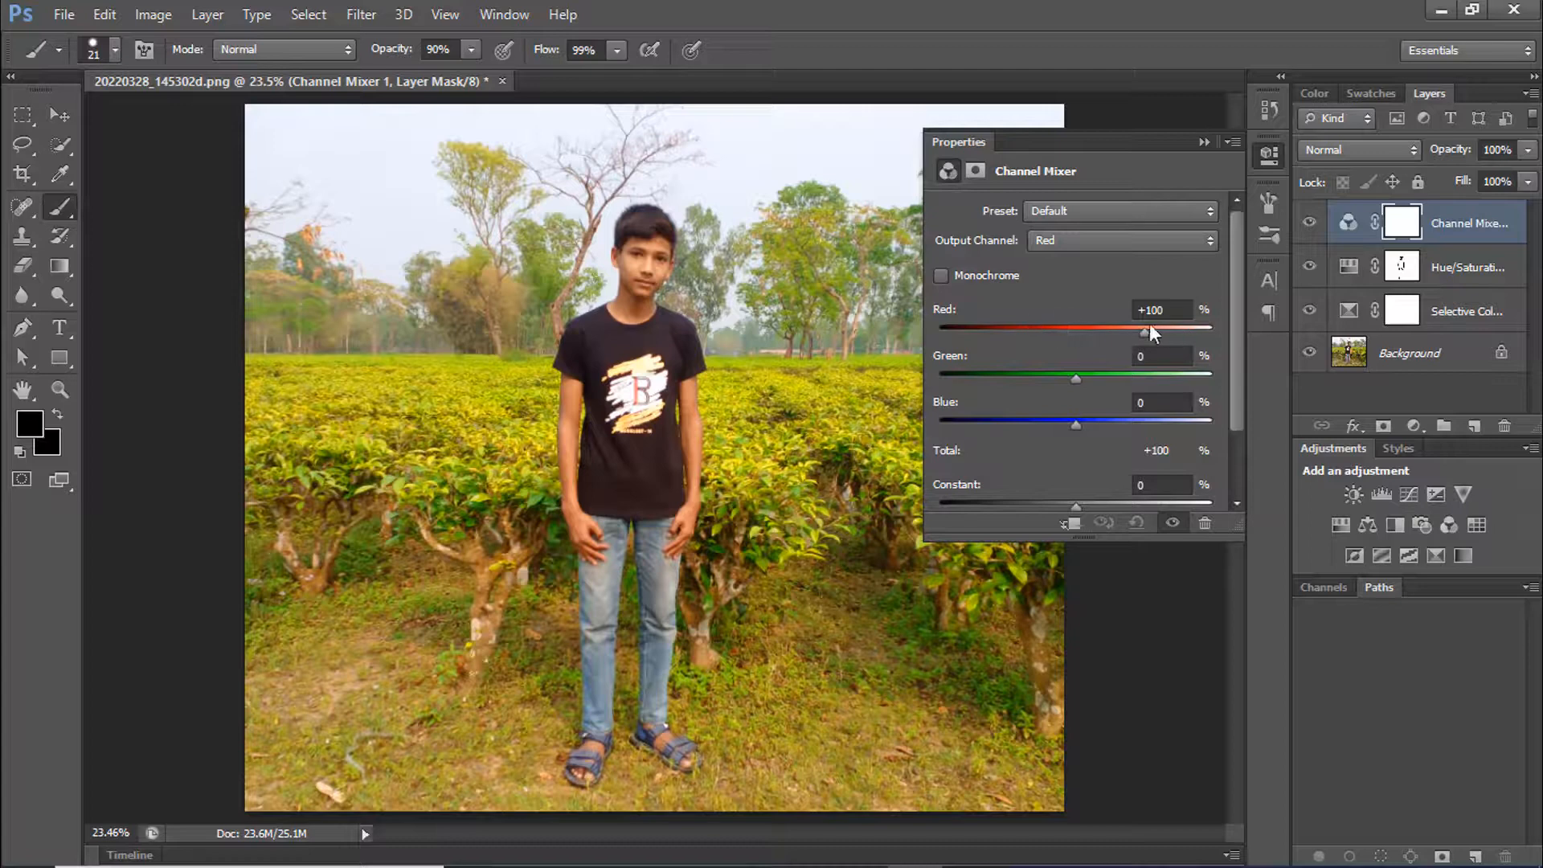
left_click_drag(1167, 310, 1104, 317)
type("5")
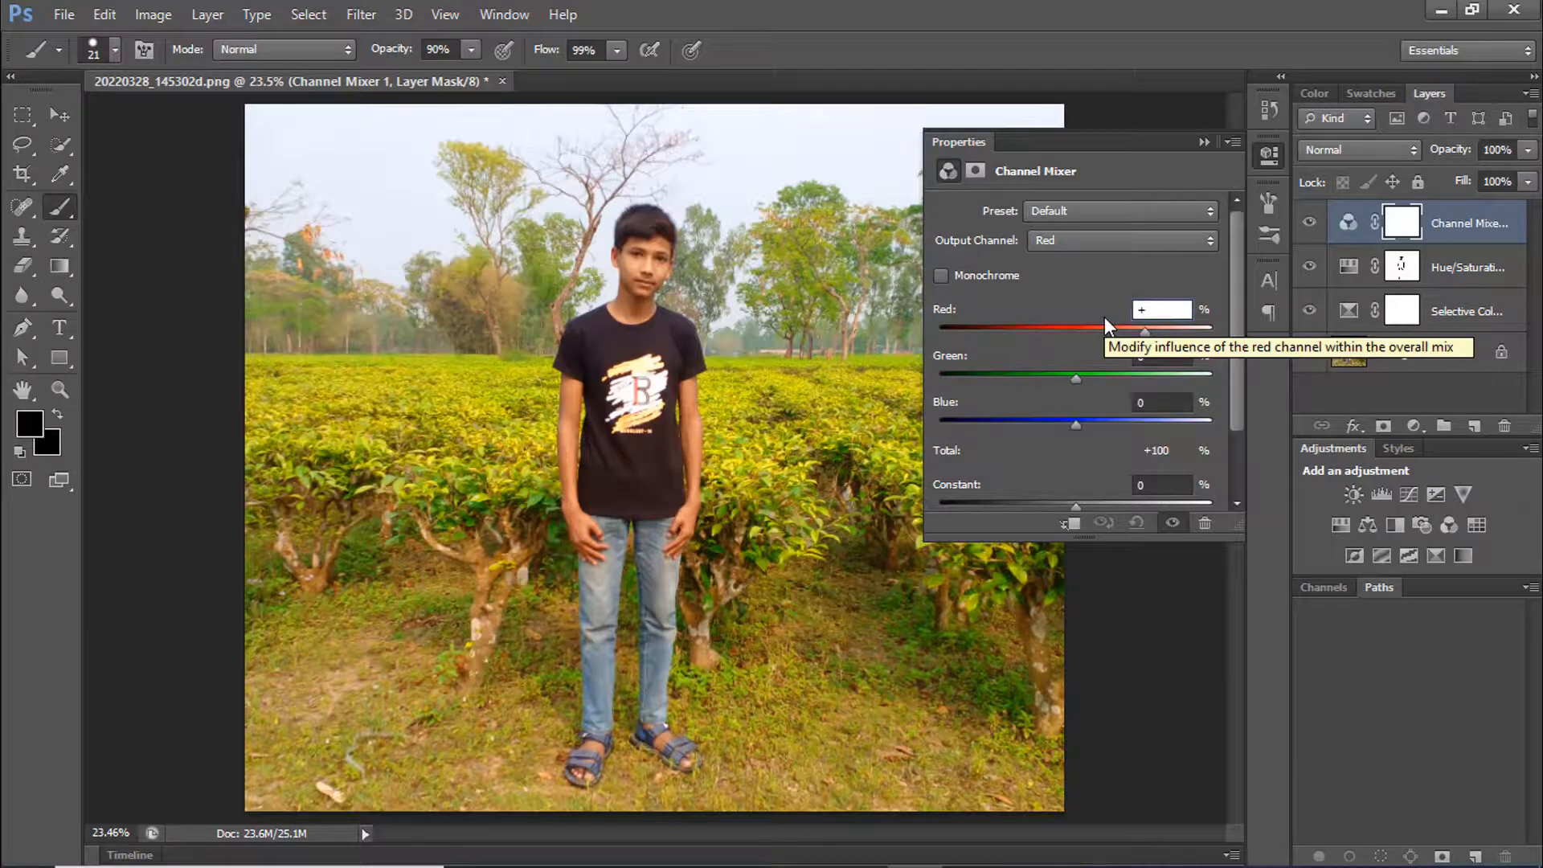
type("0")
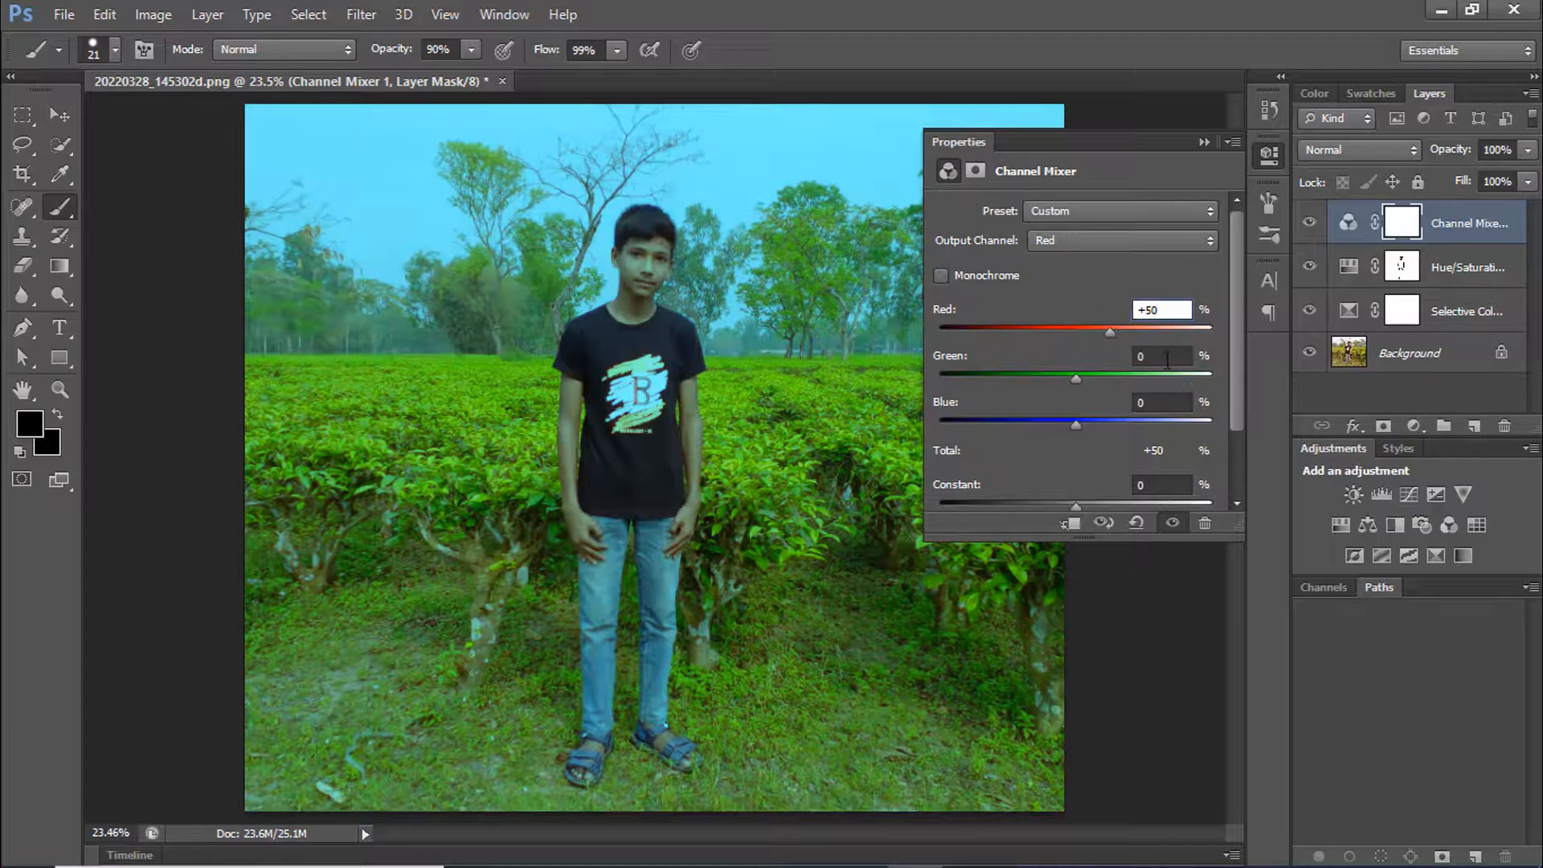
key("Tab")
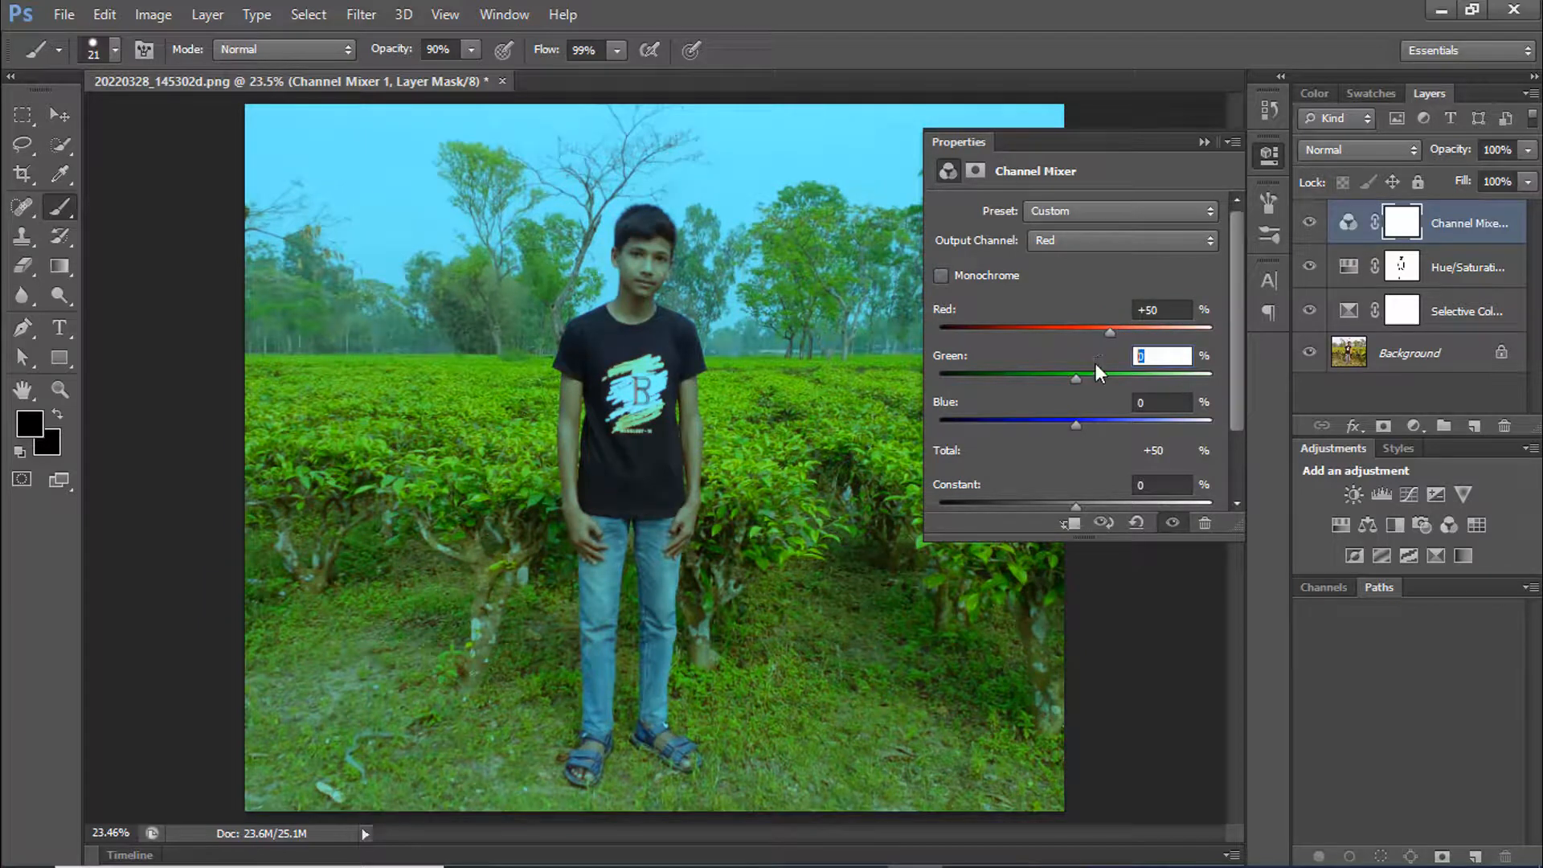
type("+150")
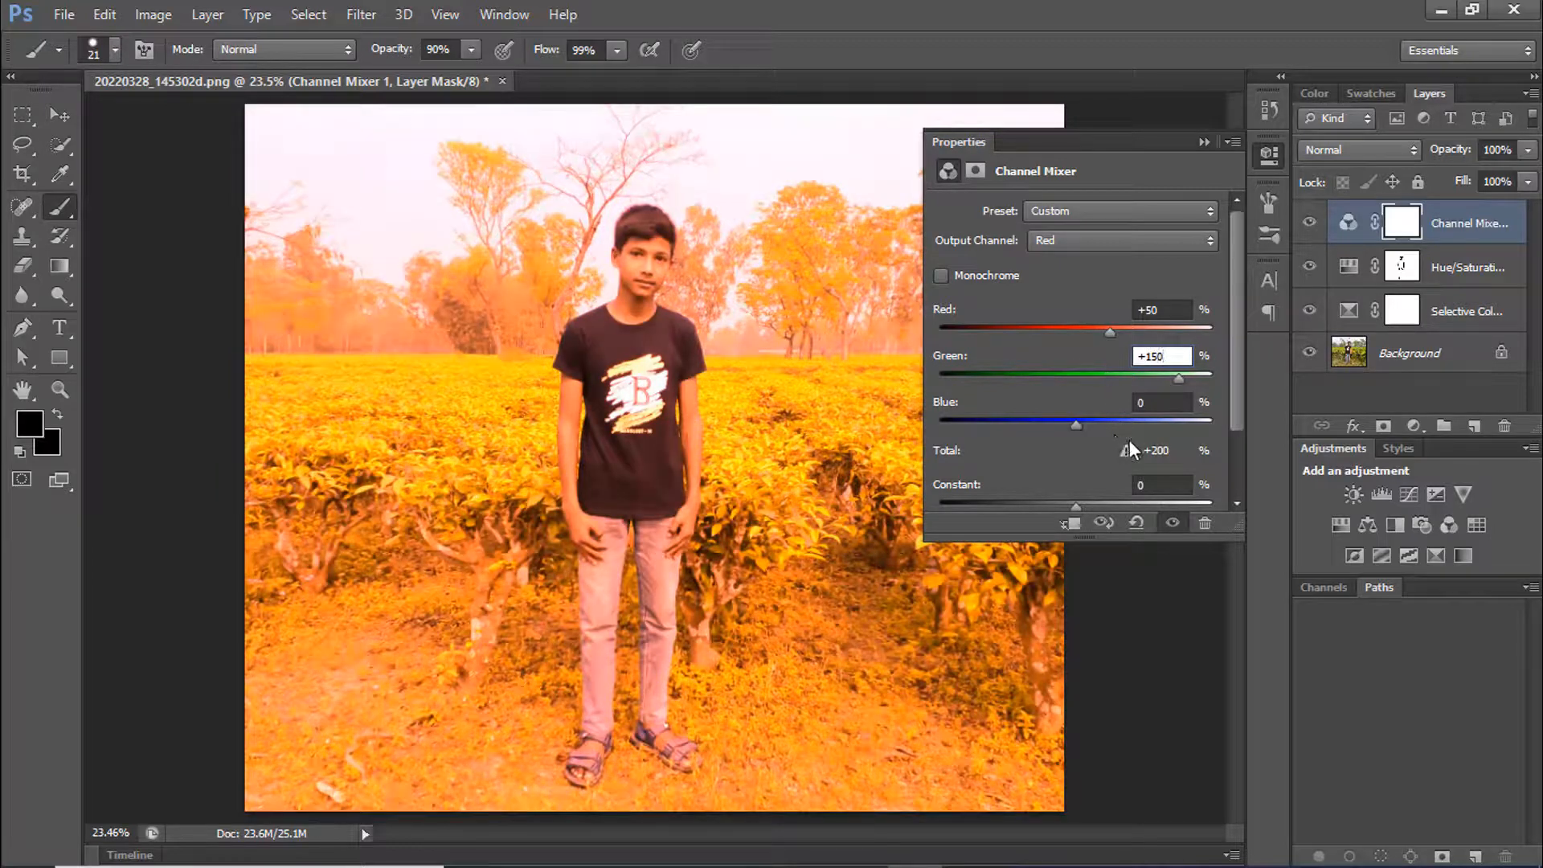
left_click(1162, 402)
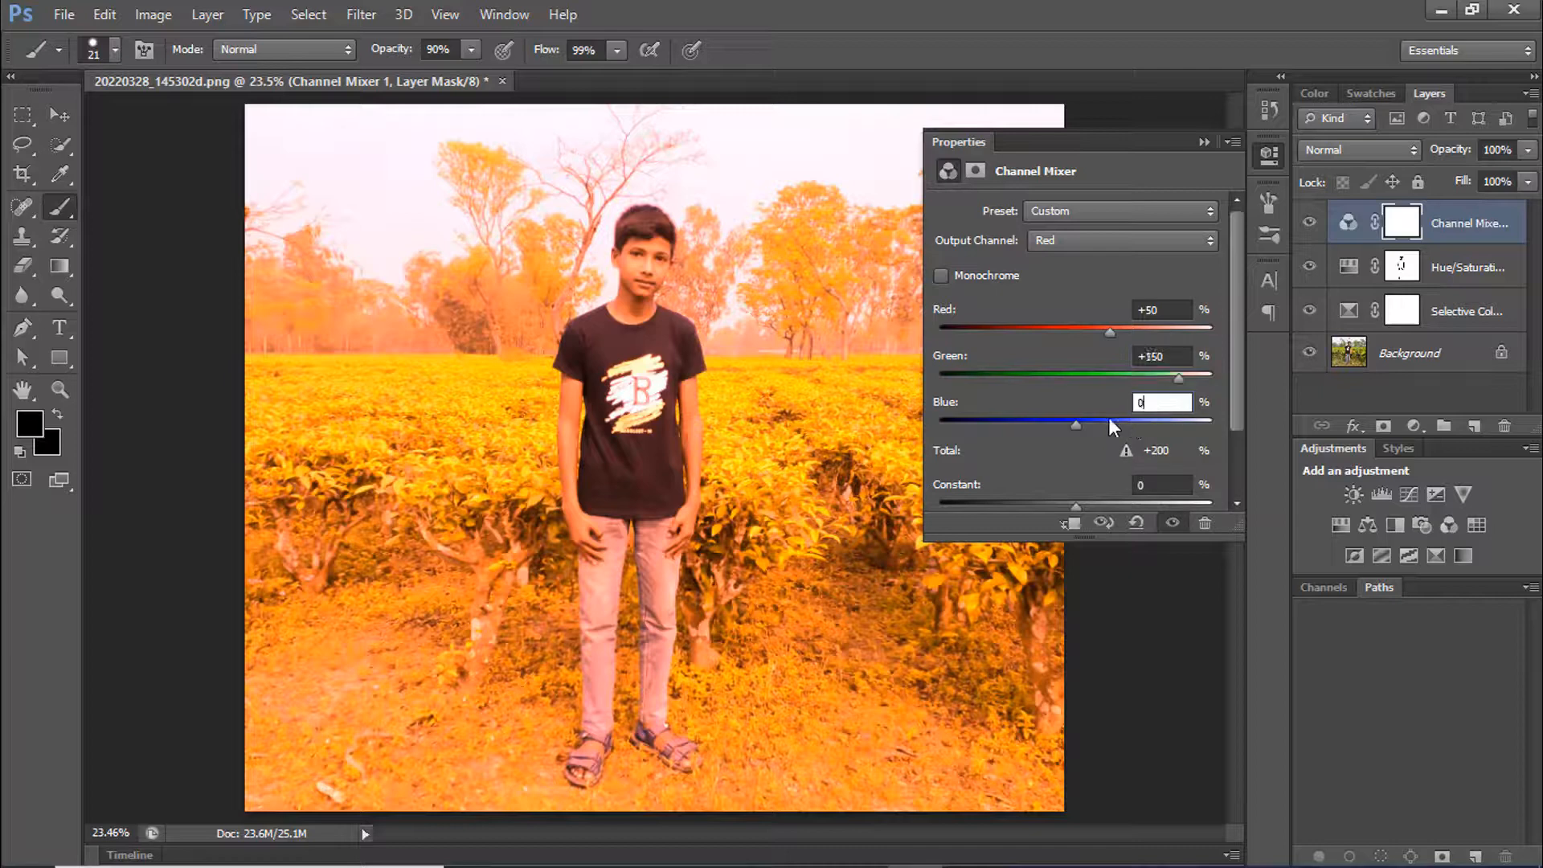
left_click_drag(1151, 400, 1108, 407)
type("-150")
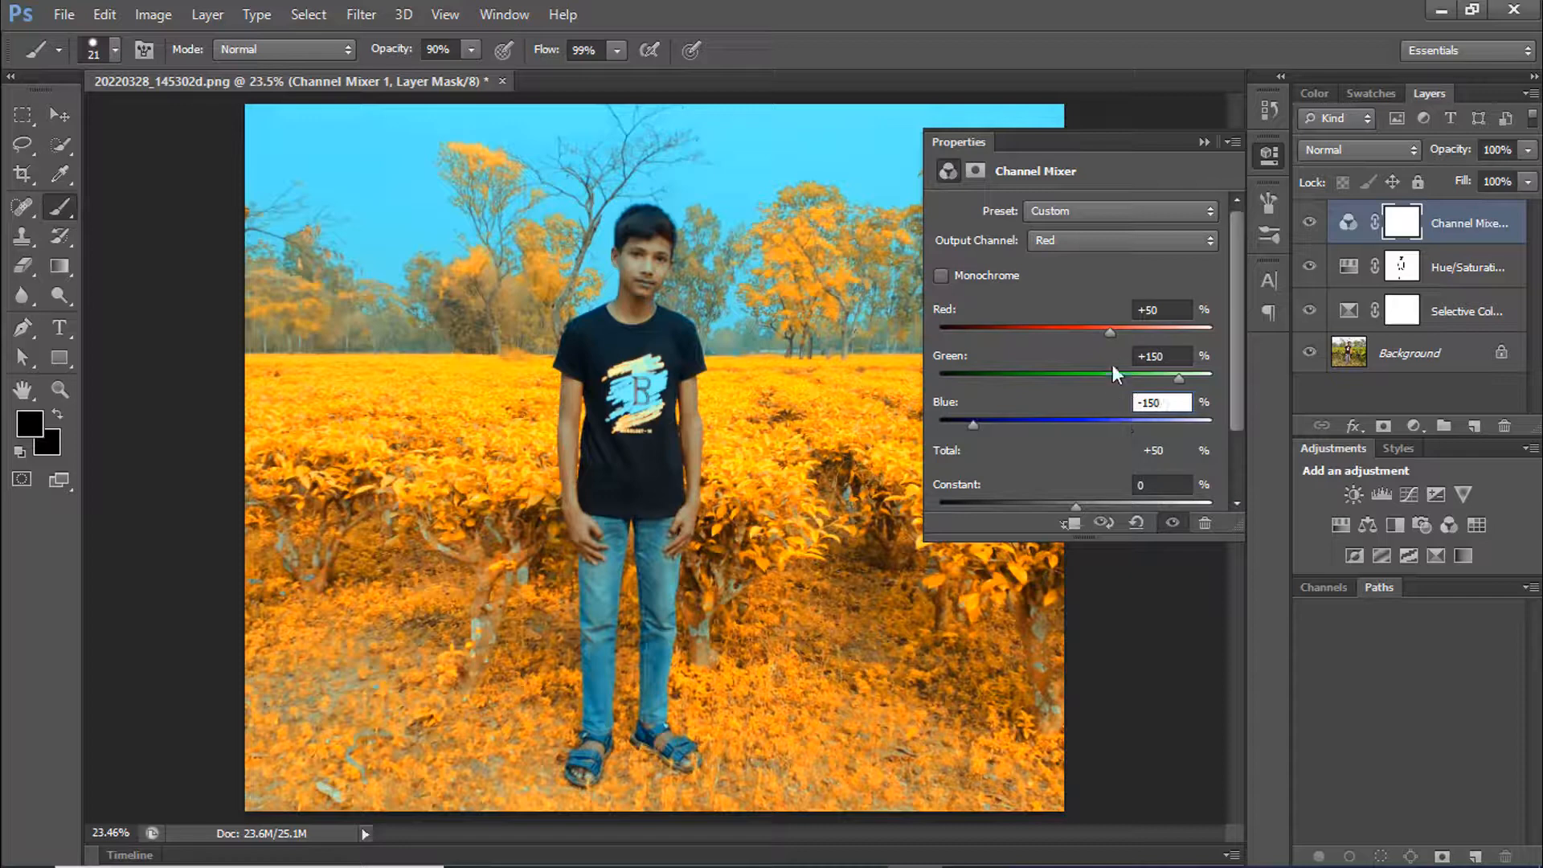
Step: Set the Channel Mixer's Blue output channel to Green -50 and Blue +200
left_click(1097, 245)
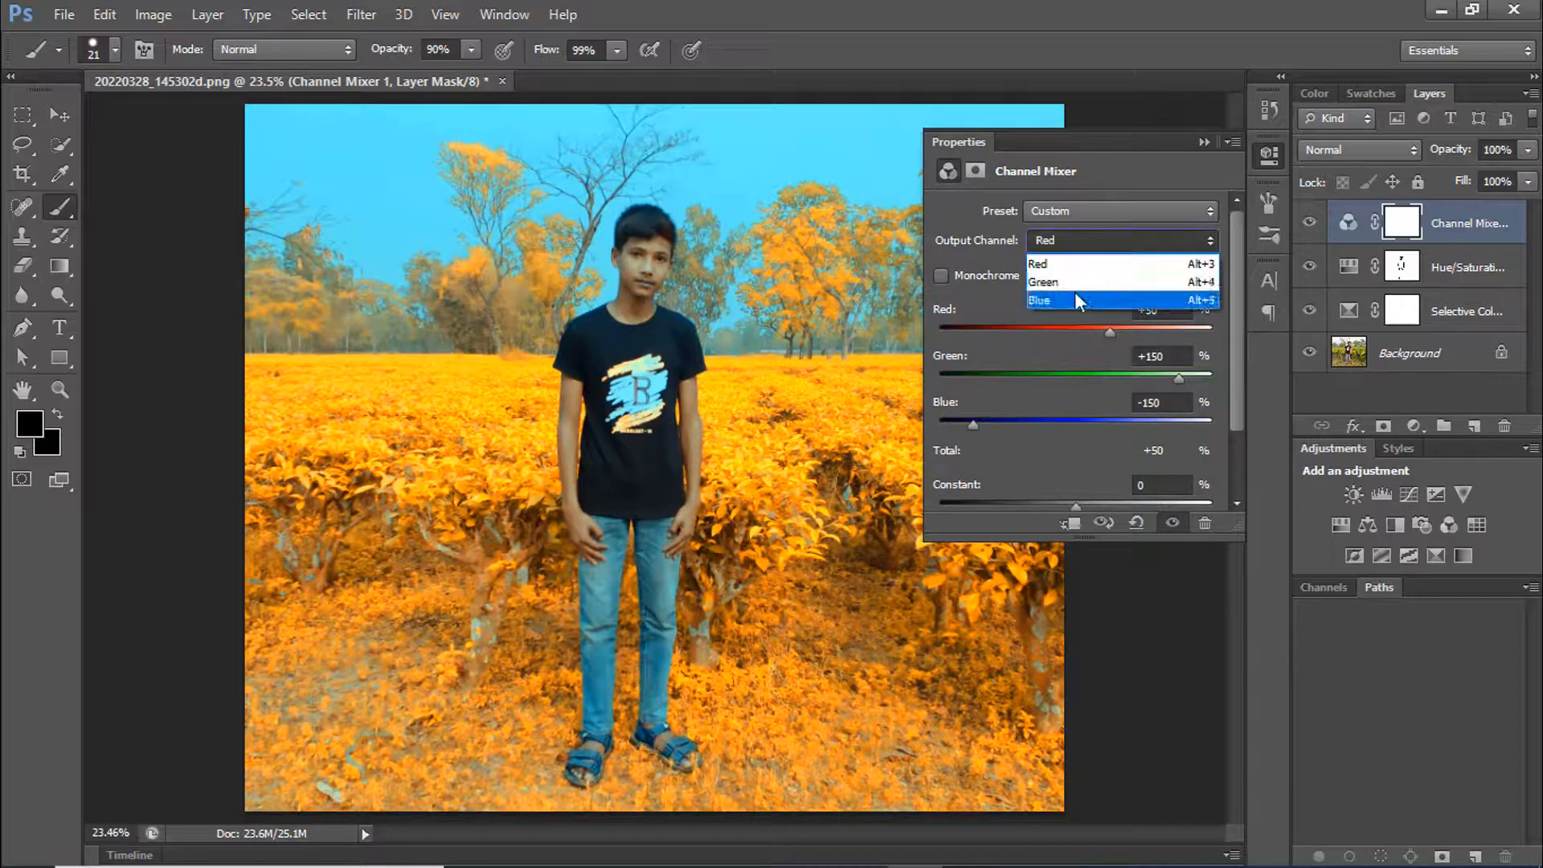
left_click(1074, 292)
left_click(1157, 356)
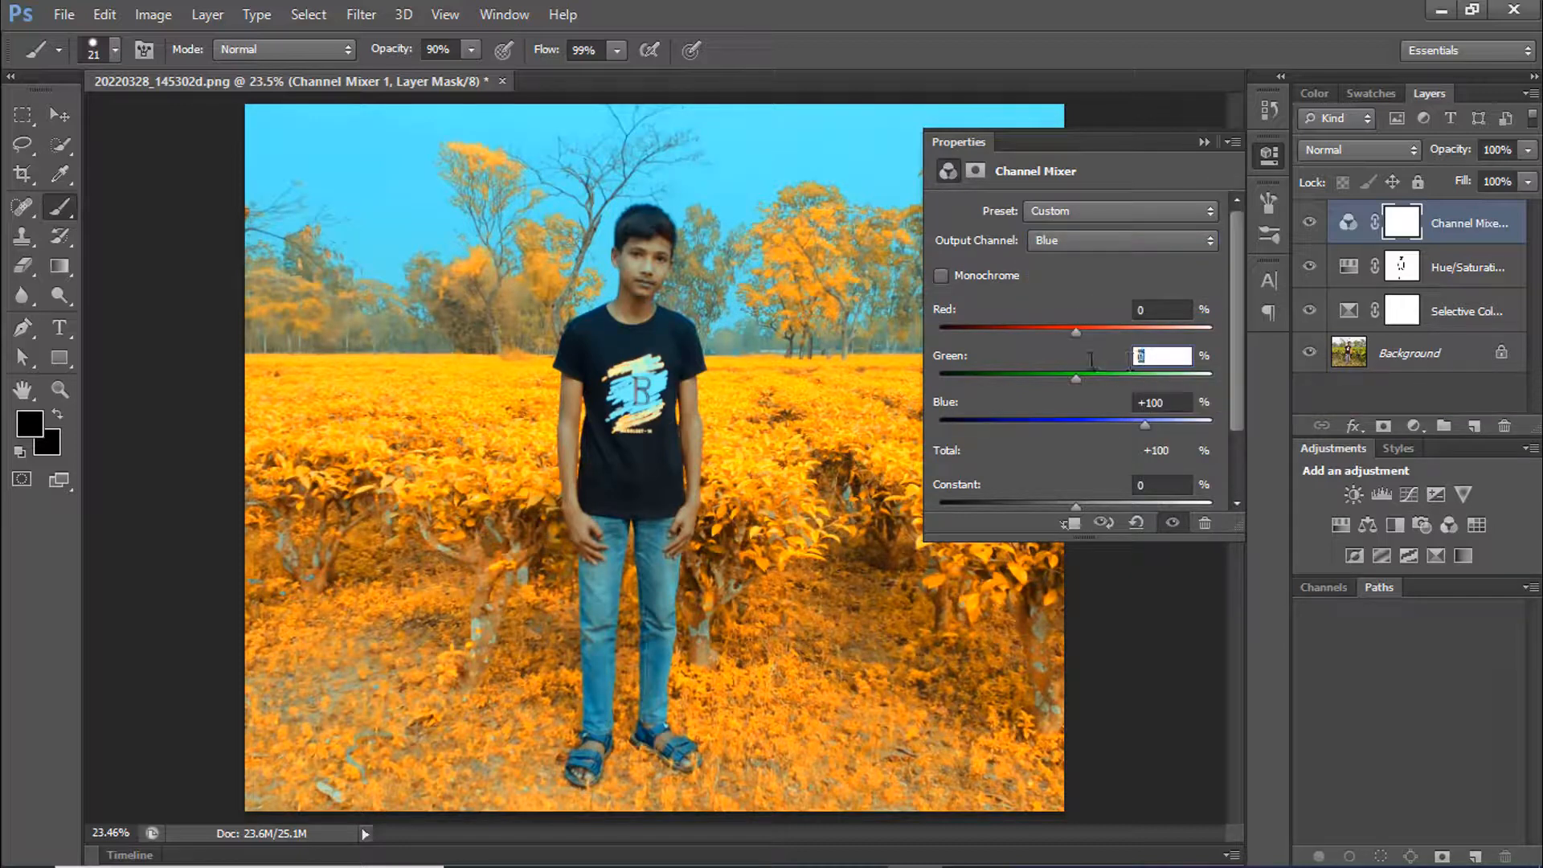
type("-50")
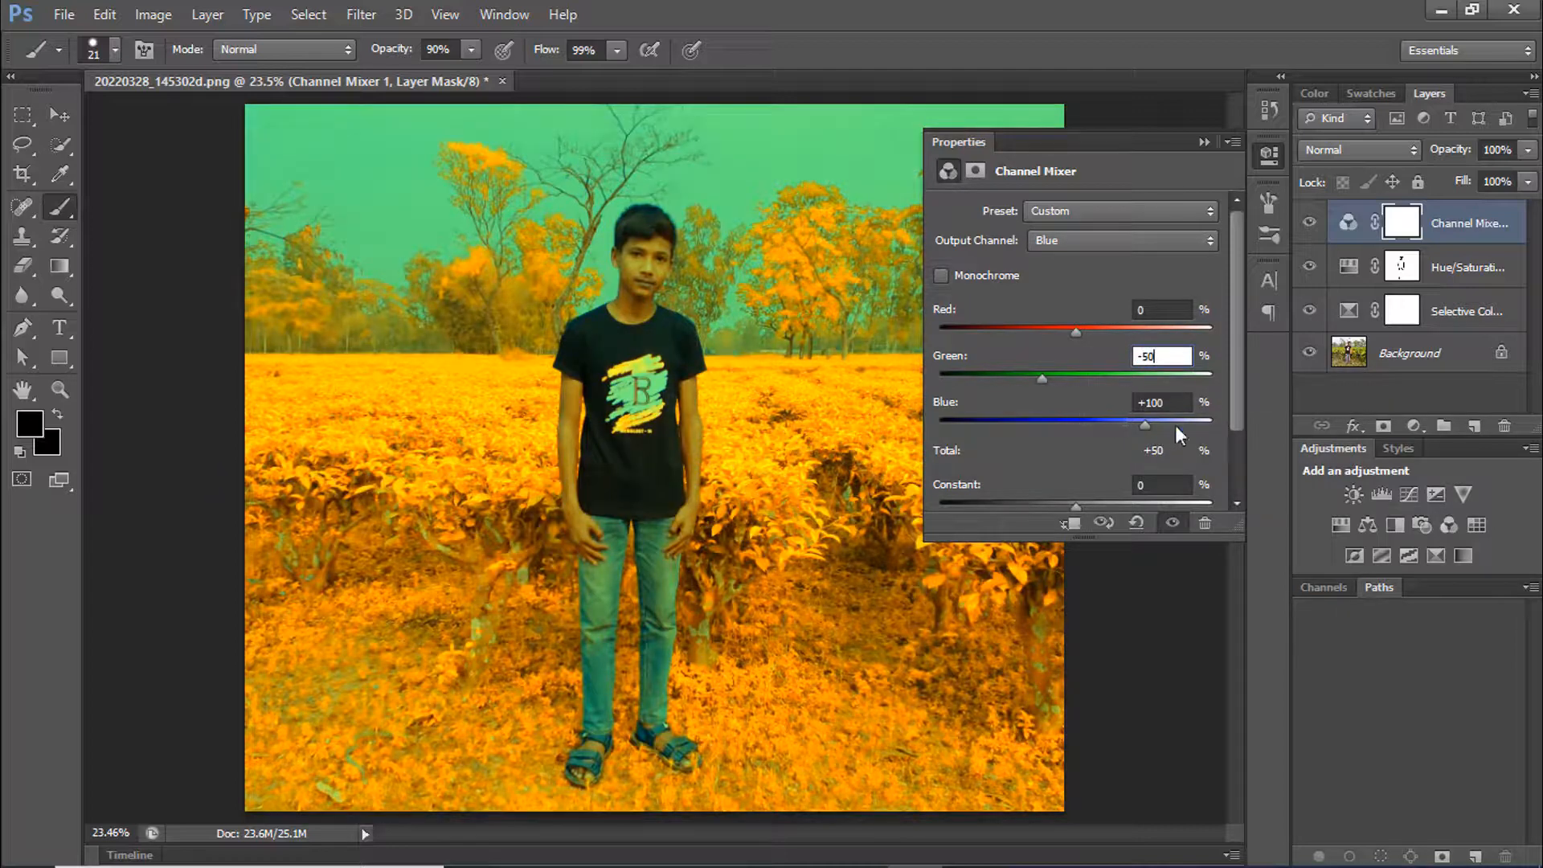
left_click_drag(1146, 427, 1265, 436)
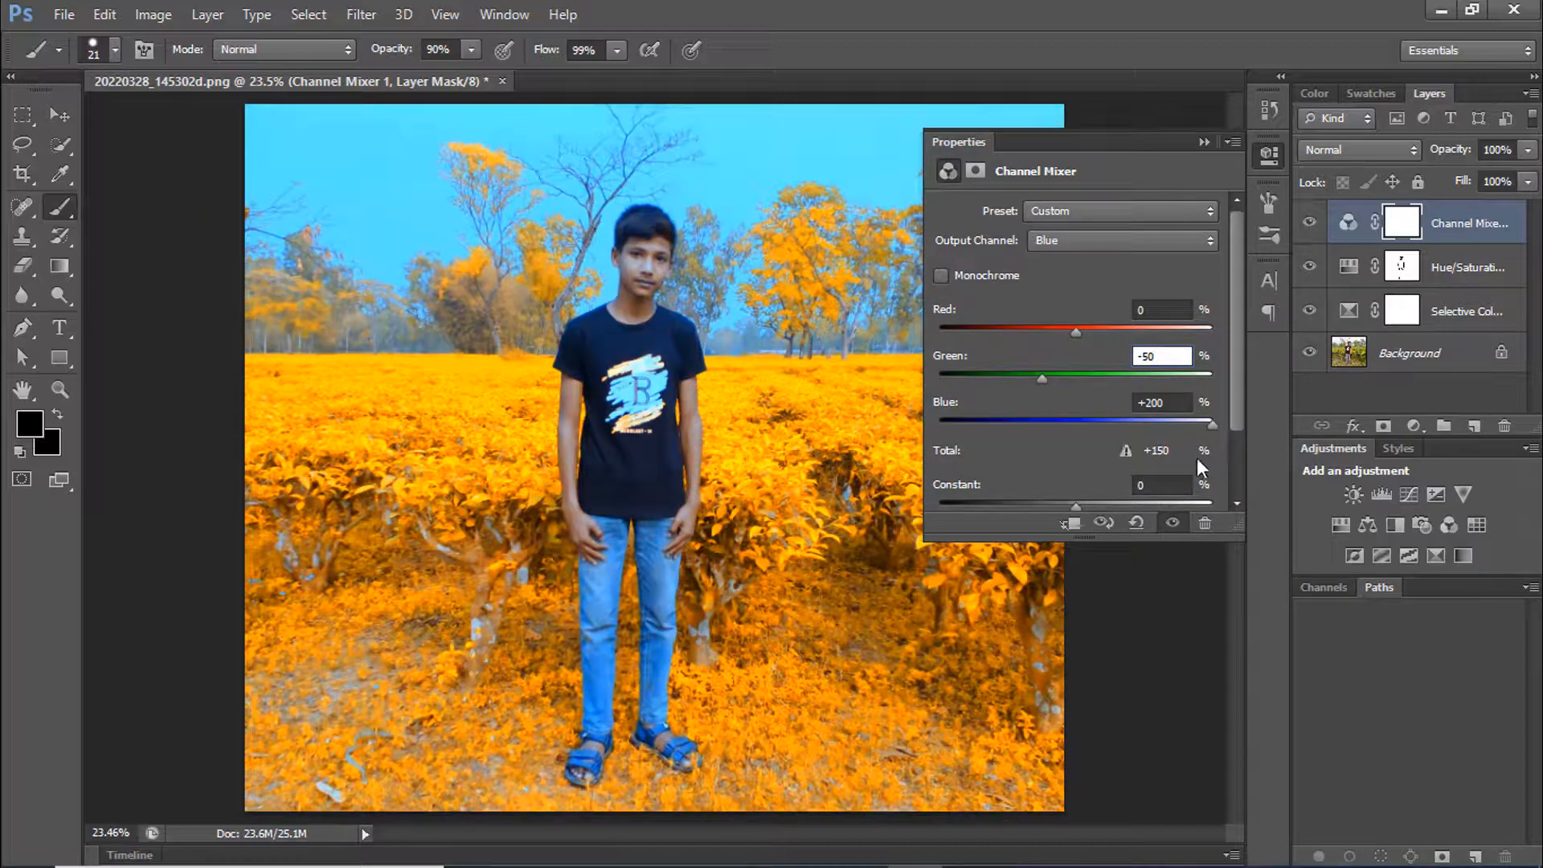
left_click(1203, 142)
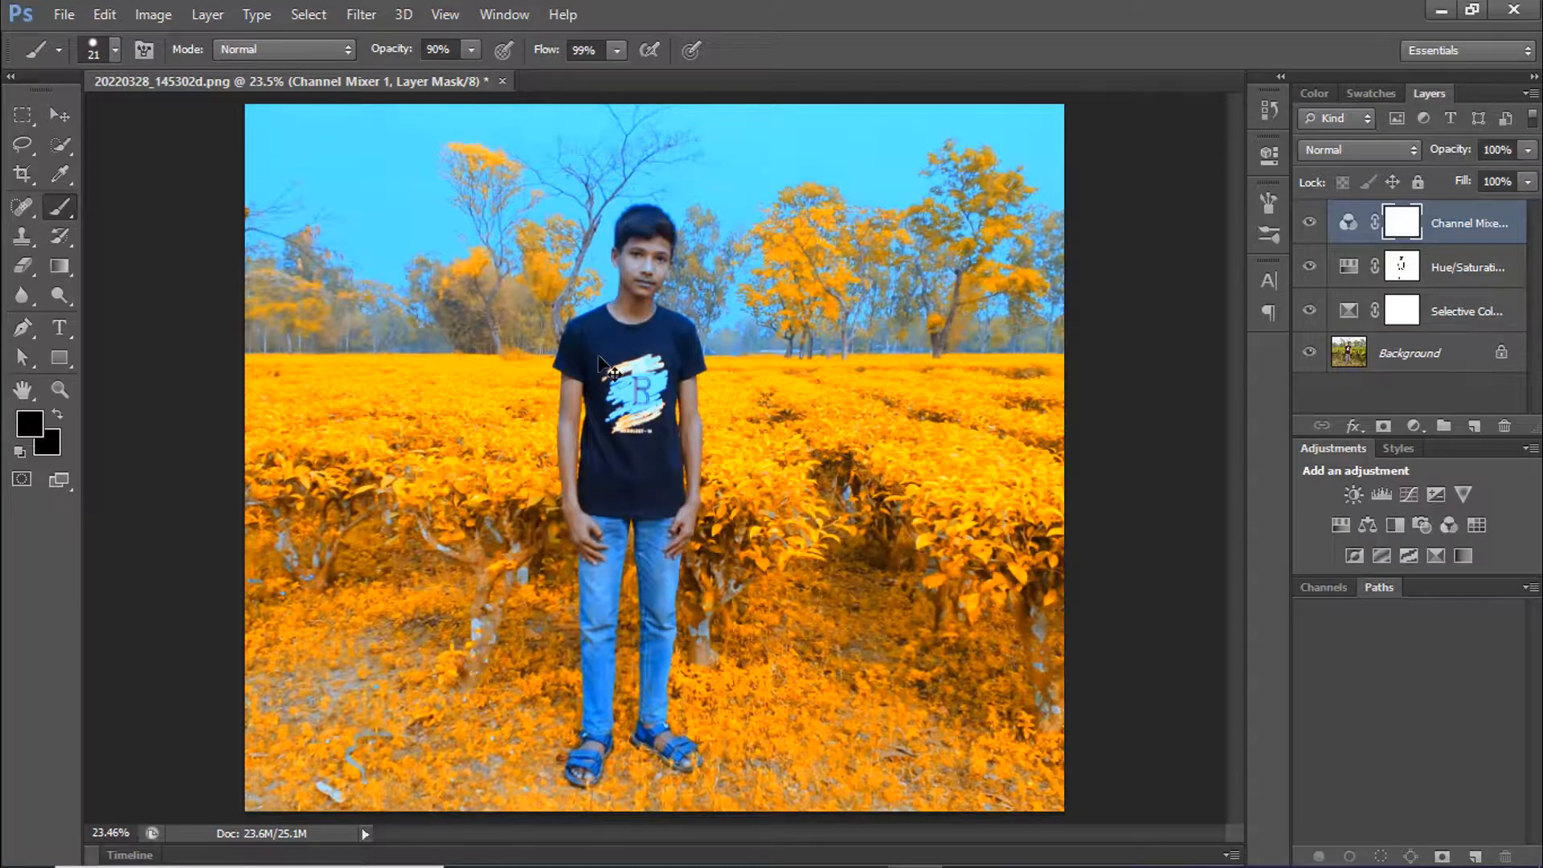
Step: Paint black on the Channel Mixer mask over the boy's face and neck with the size 21 brush
key("ctrl+plus")
key("ctrl+plus")
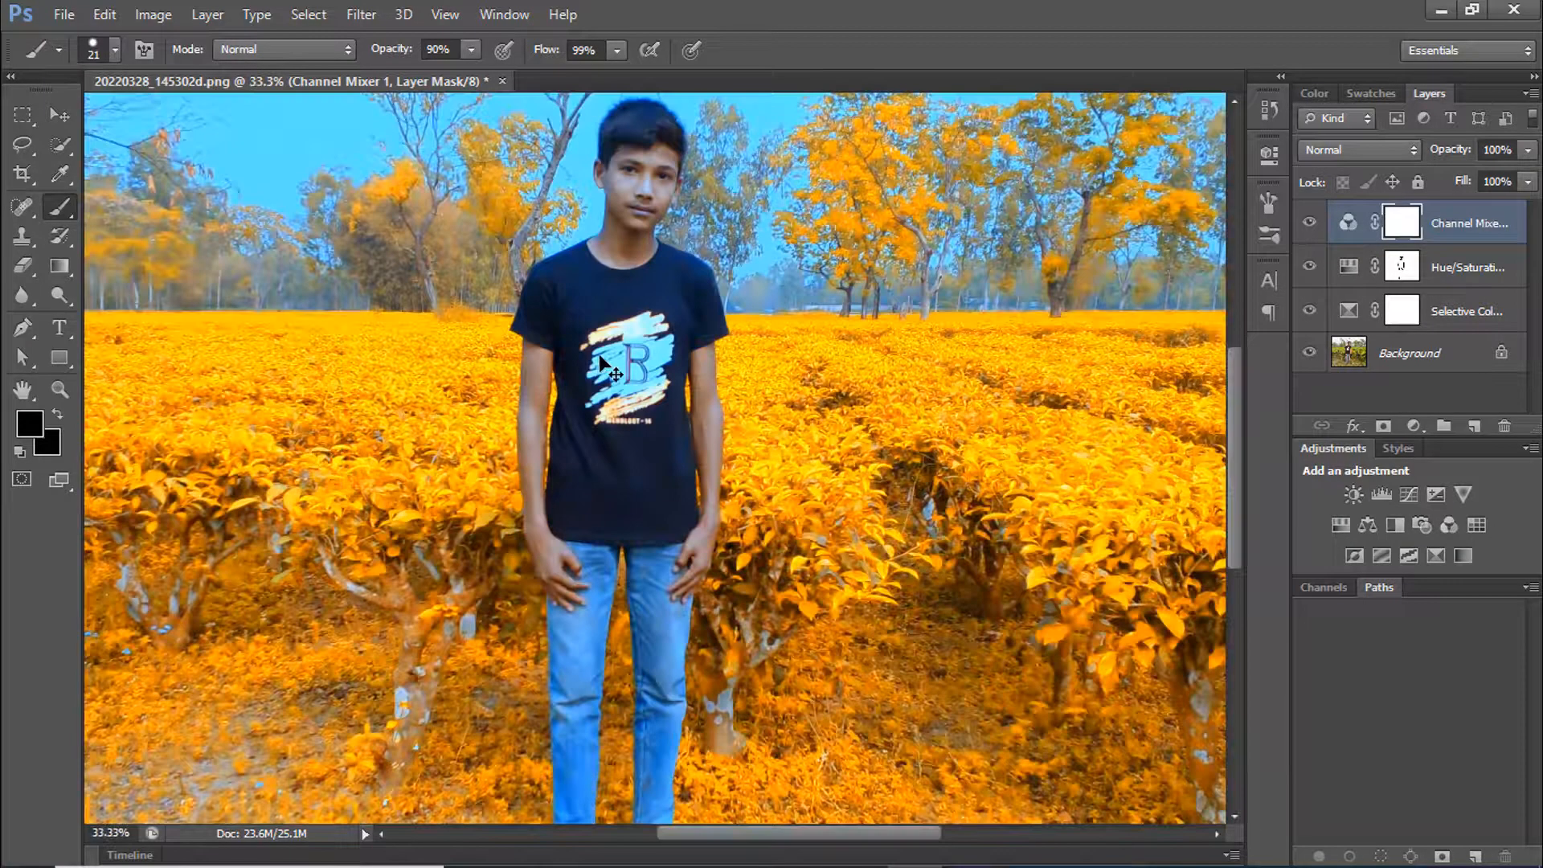
left_click_drag(654, 262, 544, 499)
key("ctrl+plus")
key("ctrl+plus")
left_click(30, 424)
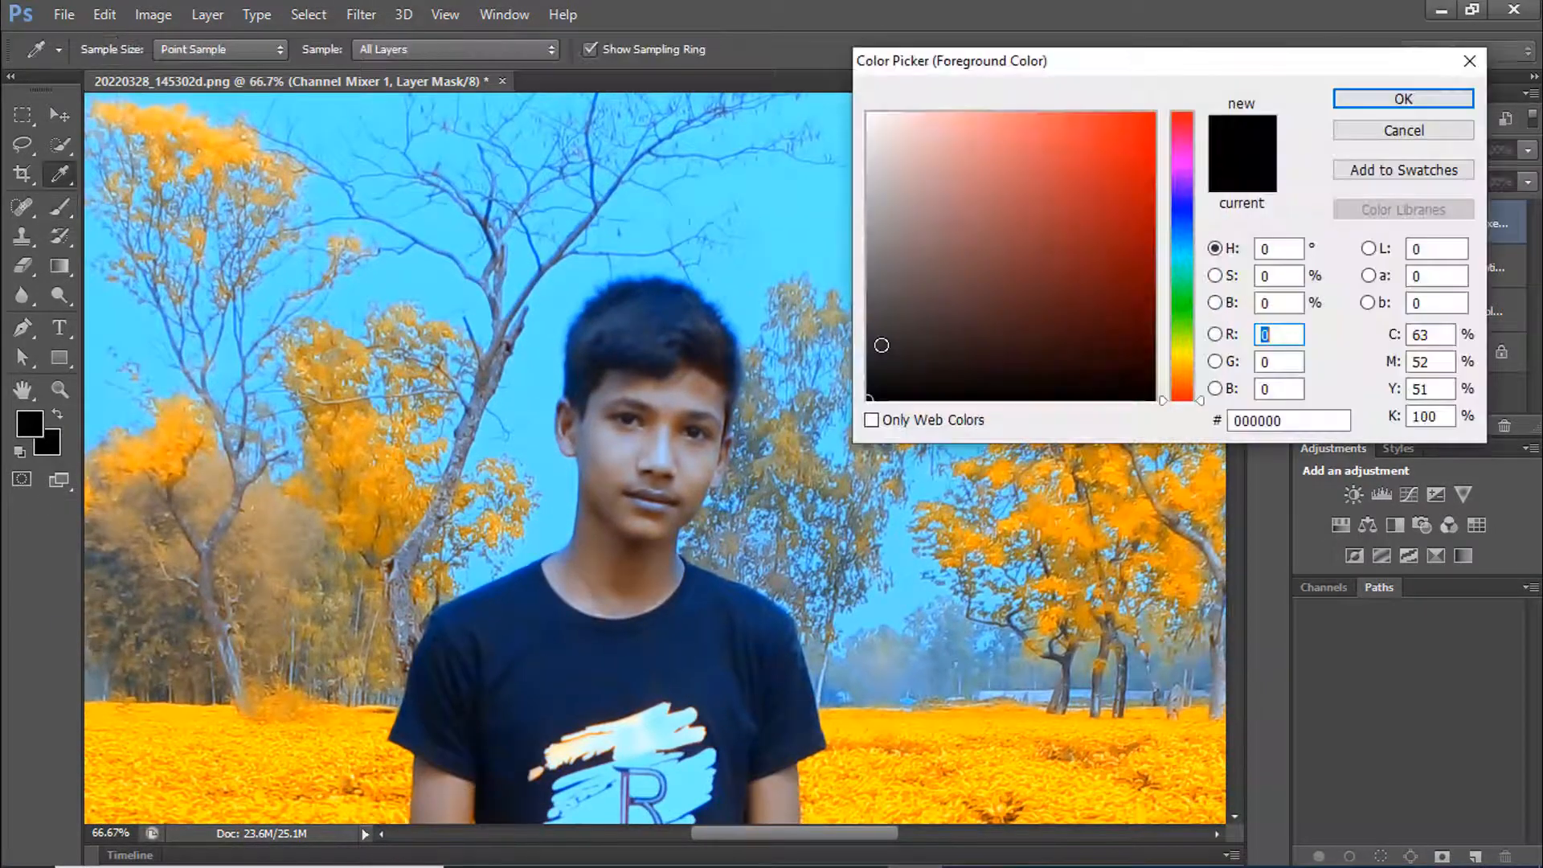
left_click(1403, 98)
key("b")
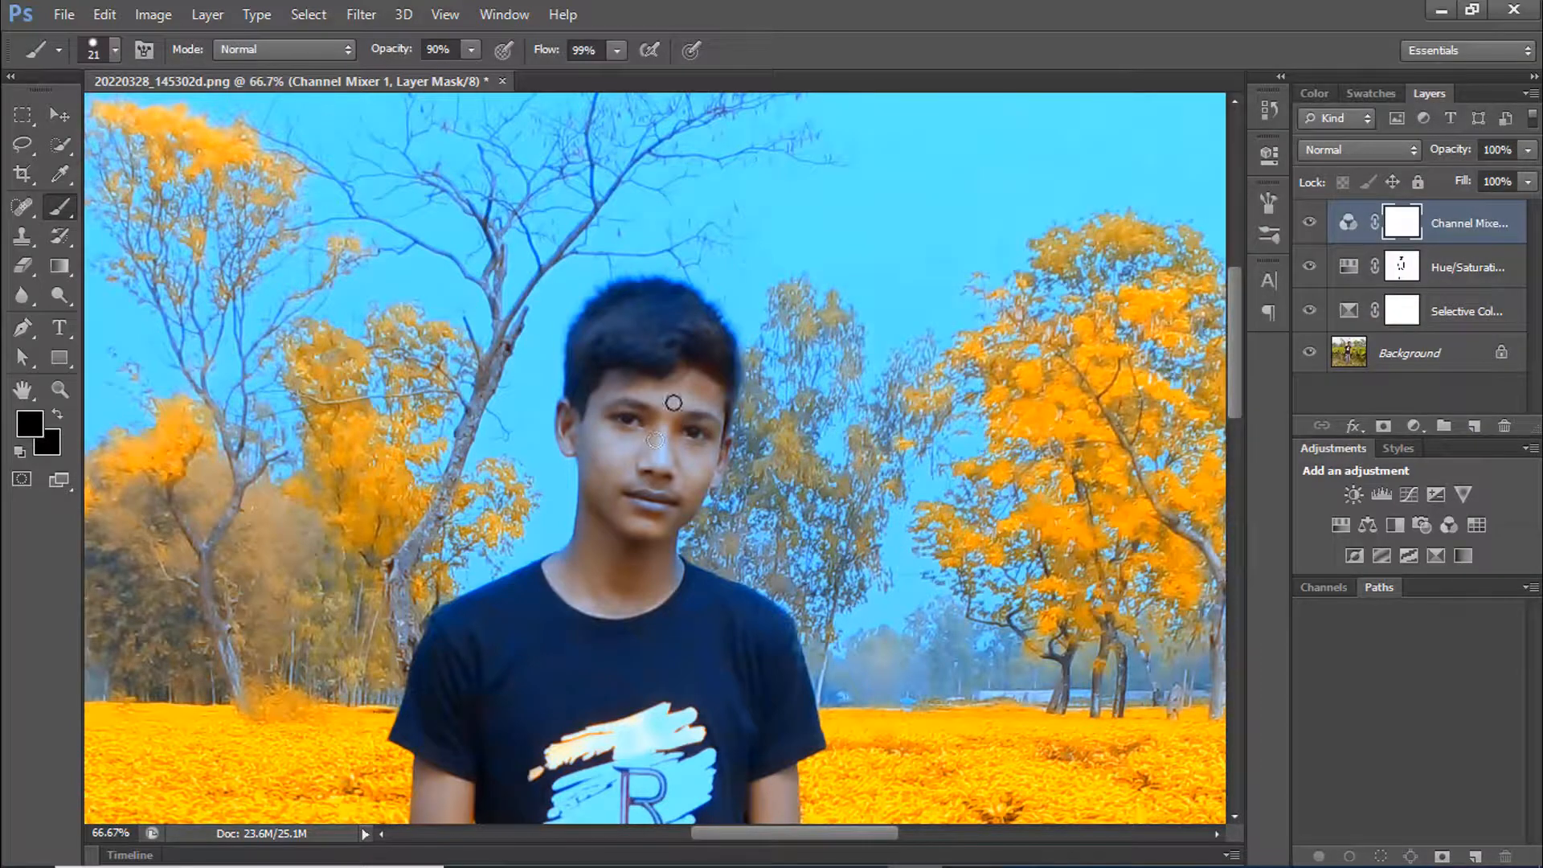
key("ctrl+plus")
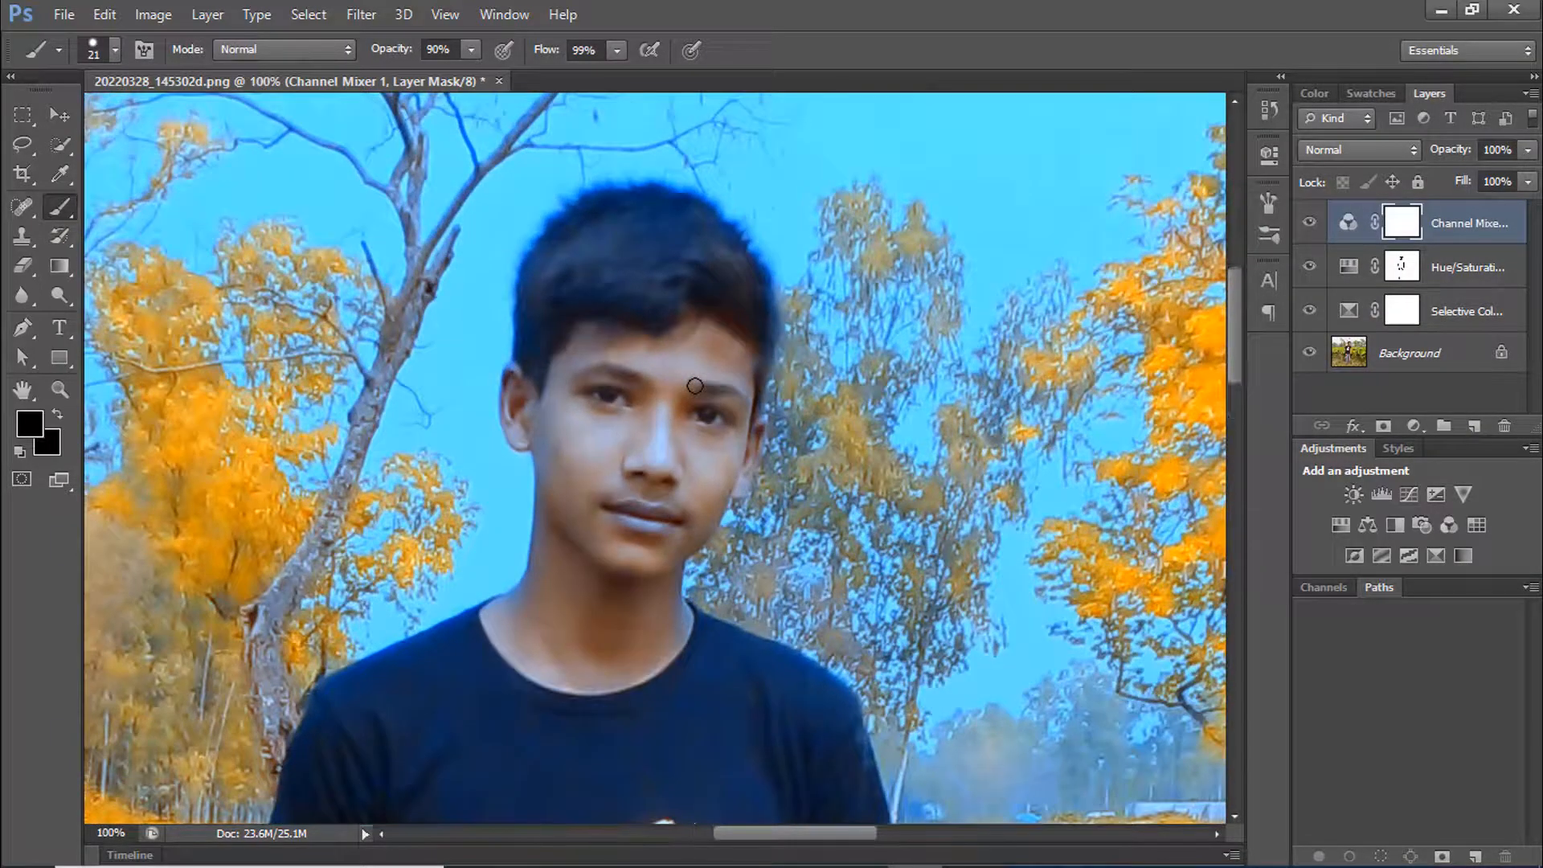
mouse_move(696, 386)
left_mouse_down()
mouse_move(633, 497)
mouse_move(645, 376)
mouse_move(610, 387)
mouse_move(600, 344)
mouse_move(540, 434)
mouse_move(692, 330)
mouse_move(723, 448)
mouse_move(618, 402)
mouse_move(539, 545)
mouse_move(707, 523)
mouse_move(506, 602)
mouse_move(667, 627)
mouse_move(581, 665)
left_mouse_up()
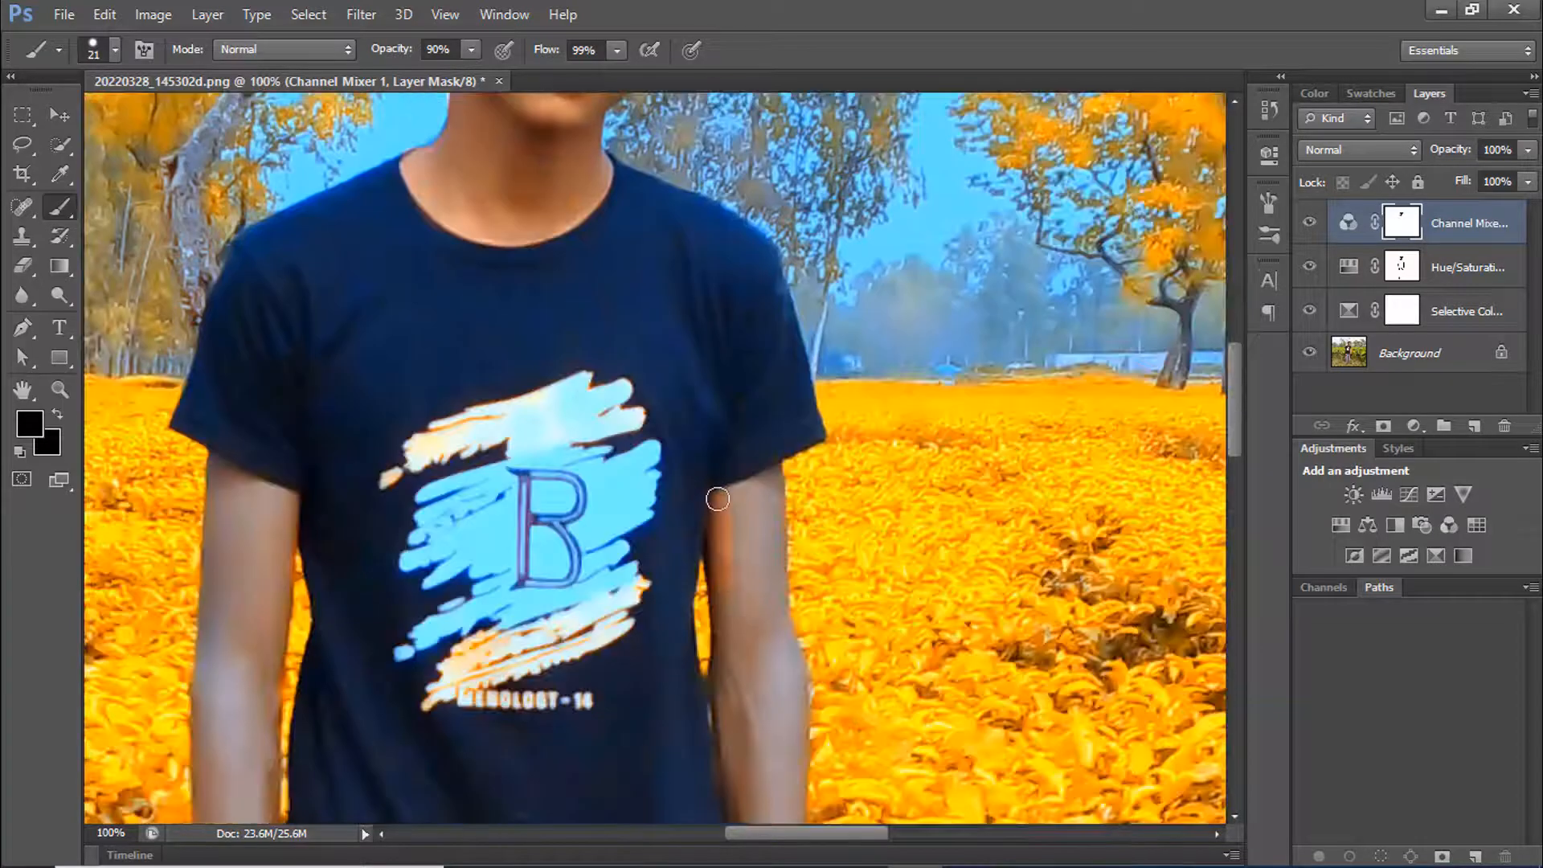
Step: Mask the boy's left arm and hand out of the Channel Mixer effect with the black brush
mouse_move(727, 478)
left_mouse_down()
mouse_move(766, 527)
mouse_move(740, 510)
mouse_move(743, 635)
left_mouse_up()
scroll(761, 372, "up", 4)
mouse_move(601, 510)
left_mouse_down()
mouse_move(678, 678)
mouse_move(656, 316)
left_mouse_up()
left_click_drag(656, 353, 640, 562)
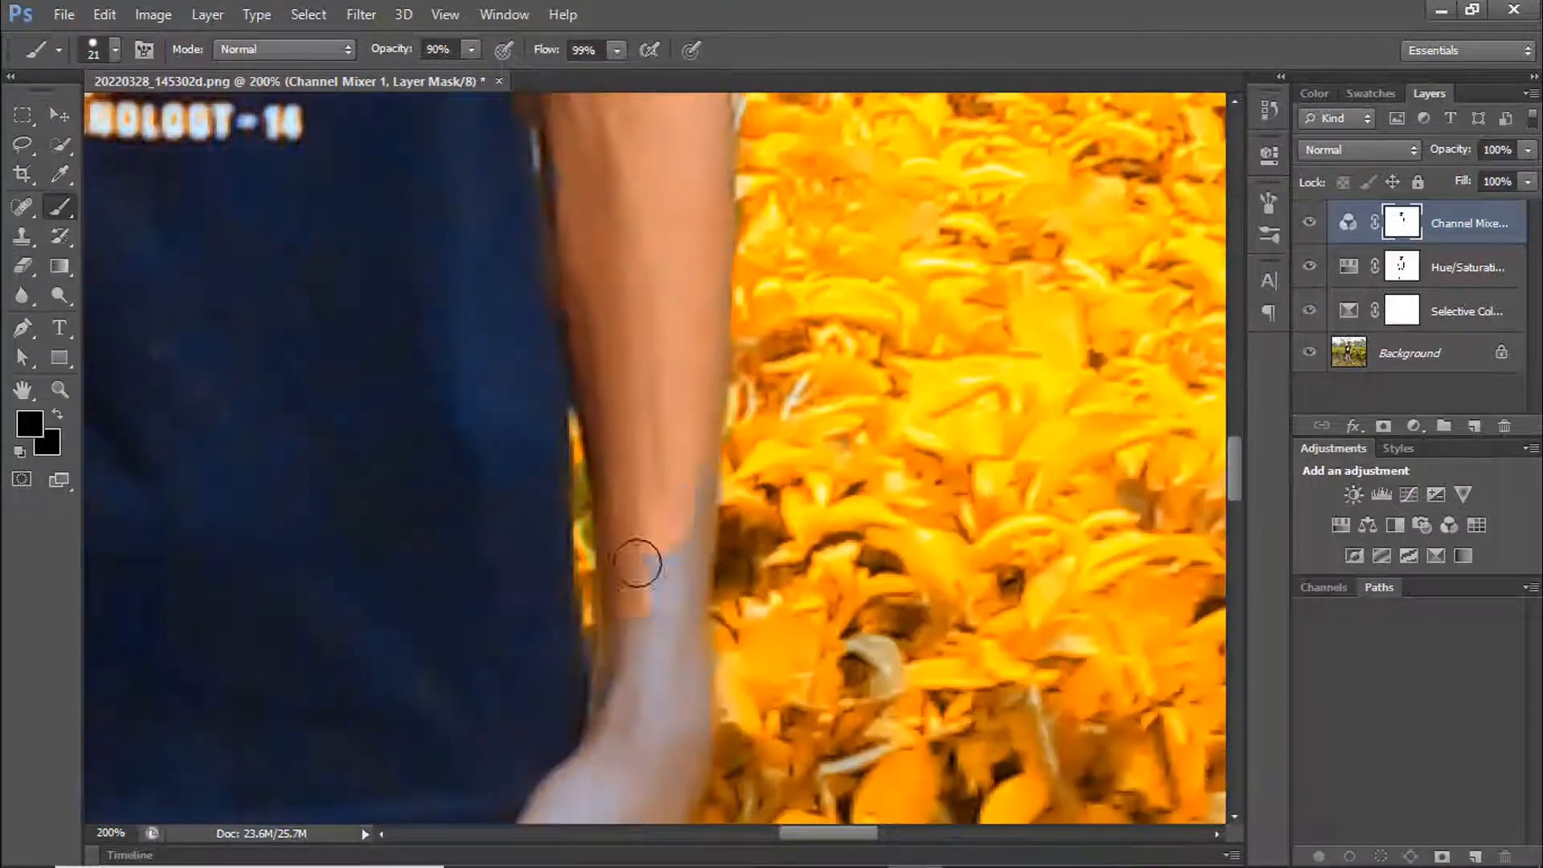
left_click_drag(643, 684, 623, 306)
mouse_move(624, 322)
left_mouse_down()
mouse_move(549, 527)
mouse_move(587, 692)
left_mouse_up()
mouse_move(592, 708)
left_mouse_down()
mouse_move(540, 486)
mouse_move(399, 471)
mouse_move(583, 456)
mouse_move(551, 514)
left_mouse_up()
Step: Resize the brush and paint black on the Channel Mixer mask over the boy's right hand and arm
left_click_drag(401, 562, 1093, 548)
right_click(482, 626)
mouse_move(388, 589)
left_mouse_down()
mouse_move(480, 629)
mouse_move(516, 625)
left_mouse_up()
mouse_move(522, 653)
left_mouse_down()
mouse_move(565, 560)
mouse_move(455, 369)
mouse_move(373, 564)
mouse_move(286, 527)
mouse_move(313, 441)
mouse_move(258, 358)
left_mouse_up()
mouse_move(238, 301)
left_mouse_down()
mouse_move(531, 640)
mouse_move(519, 635)
mouse_move(579, 441)
mouse_move(490, 418)
left_mouse_up()
left_click_drag(518, 353, 515, 470)
mouse_move(534, 249)
left_mouse_down()
mouse_move(517, 434)
mouse_move(506, 310)
left_mouse_up()
left_click_drag(520, 316, 516, 495)
mouse_move(454, 346)
left_mouse_down()
mouse_move(580, 440)
mouse_move(490, 169)
left_mouse_up()
mouse_move(476, 165)
left_mouse_down()
mouse_move(520, 551)
mouse_move(541, 151)
mouse_move(606, 162)
mouse_move(614, 334)
mouse_move(591, 474)
left_mouse_up()
Step: Mask the skin showing between the sandal straps out of the Channel Mixer effect, using a smaller black brush
left_click_drag(635, 707, 595, 177)
mouse_move(699, 482)
left_mouse_down()
mouse_move(661, 527)
mouse_move(803, 485)
mouse_move(743, 450)
left_mouse_up()
right_click(618, 394)
left_click_drag(564, 394, 613, 394)
left_click_drag(241, 459, 648, 429)
right_click(553, 539)
left_click_drag(586, 595, 589, 595)
right_click(424, 539)
mouse_move(506, 534)
left_mouse_down()
mouse_move(414, 546)
mouse_move(511, 564)
left_mouse_up()
left_click_drag(459, 513, 516, 513)
left_click_drag(515, 684, 545, 547)
Step: Mask the toes of both feet out of the Channel Mixer effect with a size 12 brush, finishing with the whole photo in view
right_click(439, 569)
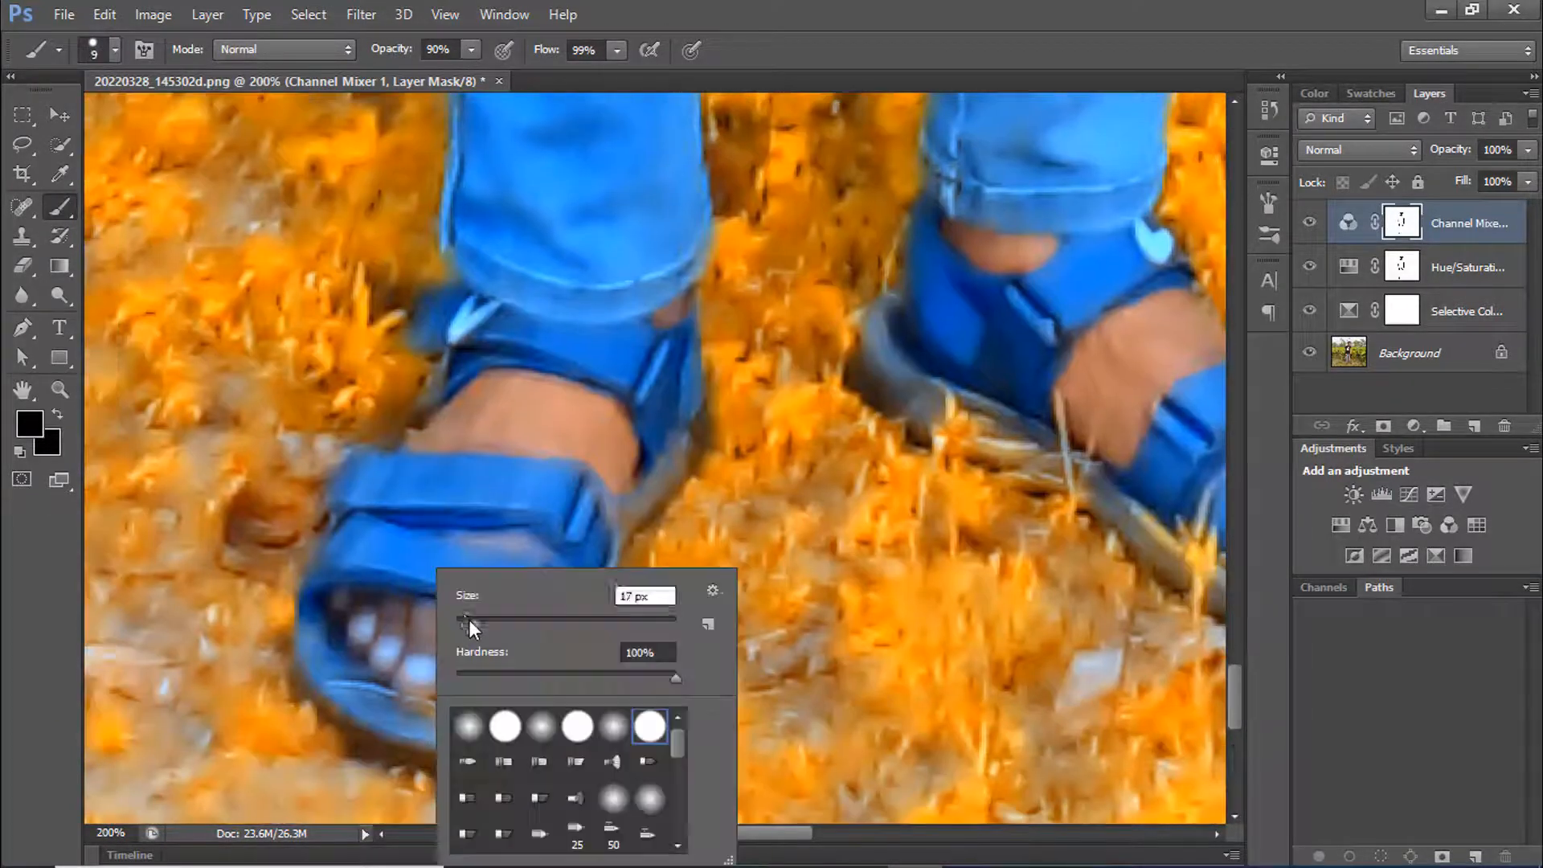
left_click_drag(471, 624, 468, 624)
mouse_move(514, 683)
left_mouse_down()
mouse_move(394, 615)
mouse_move(510, 671)
left_mouse_up()
left_click_drag(868, 594, 446, 593)
left_click_drag(875, 512, 923, 461)
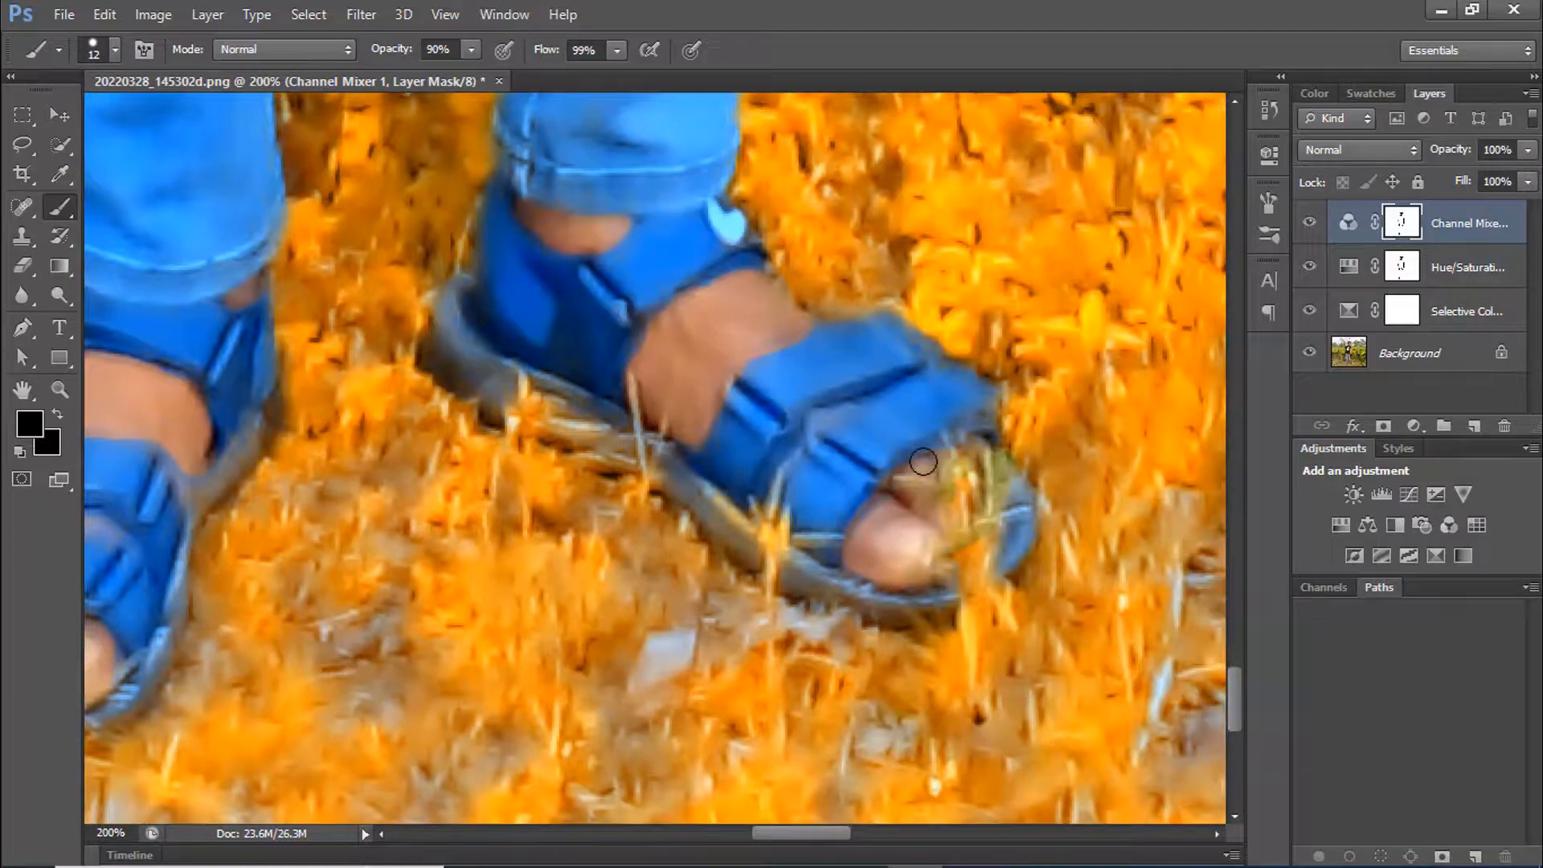
left_click_drag(828, 202, 903, 699)
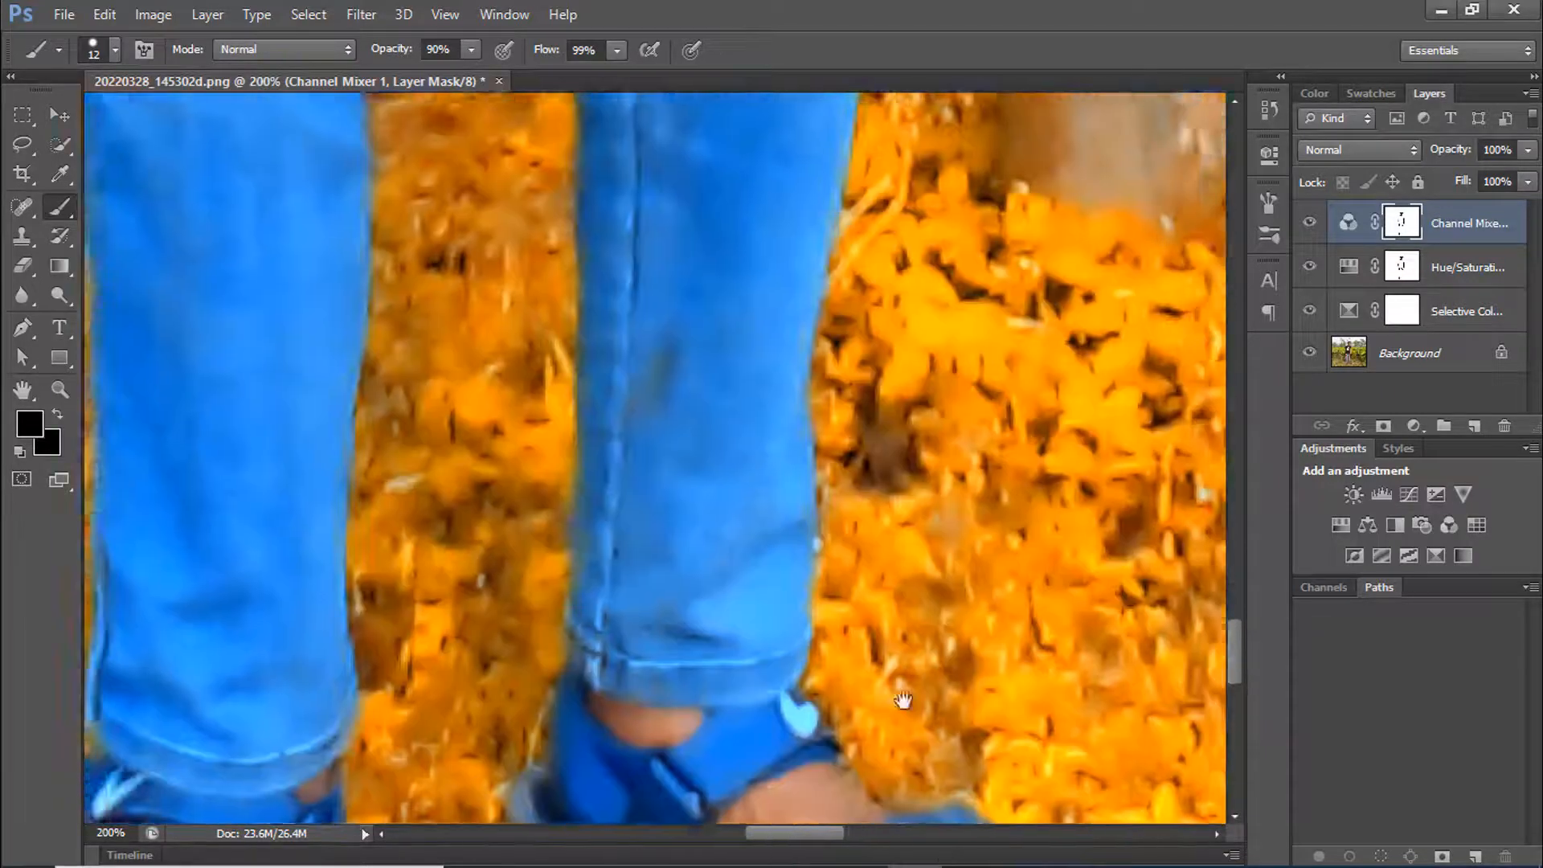
left_click_drag(830, 506, 902, 812)
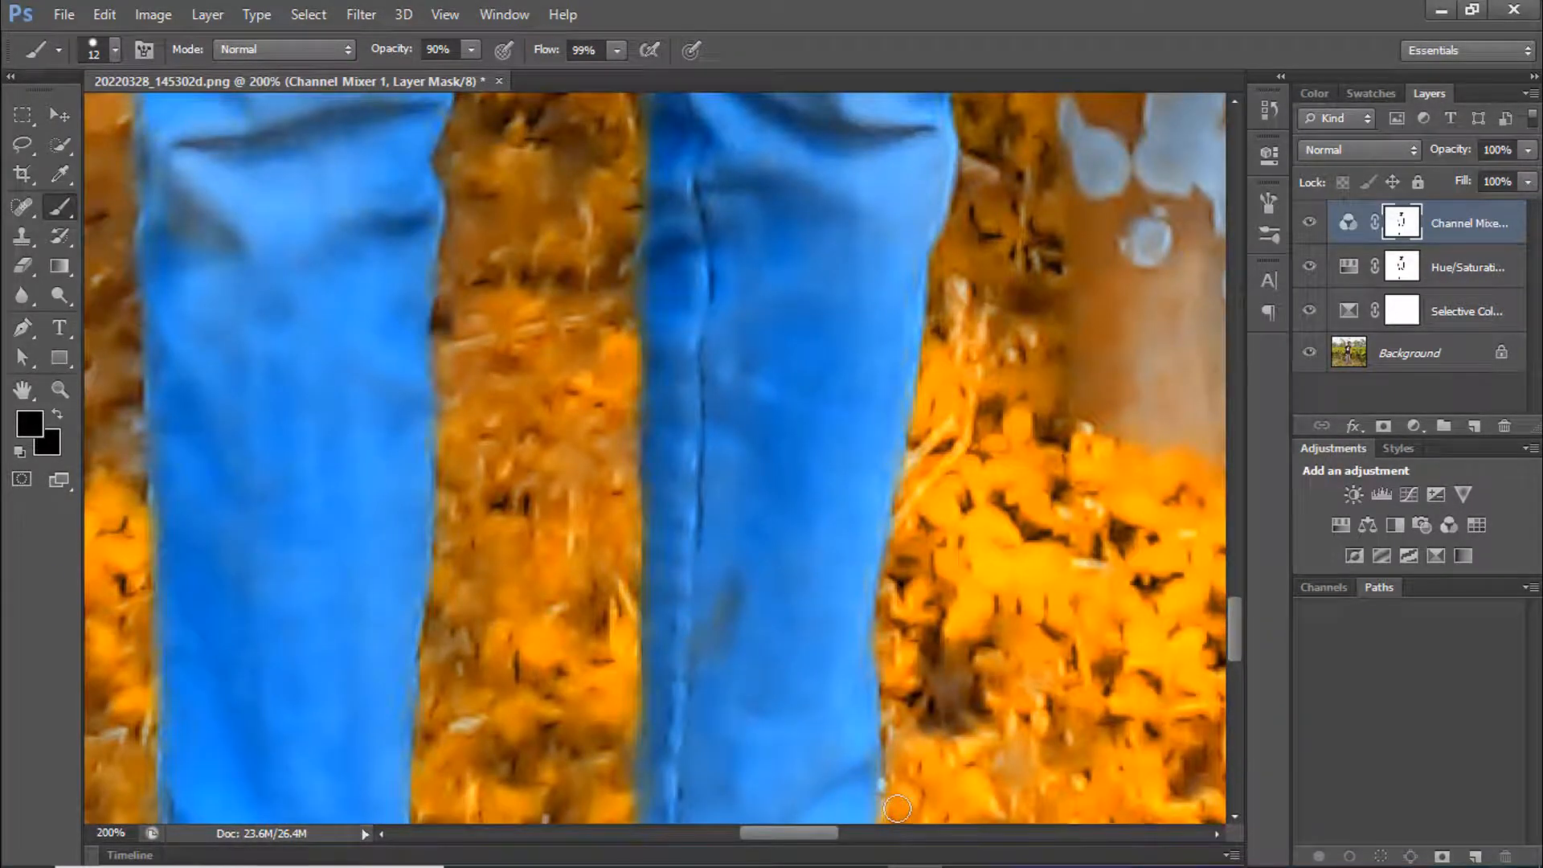
key("ctrl+0")
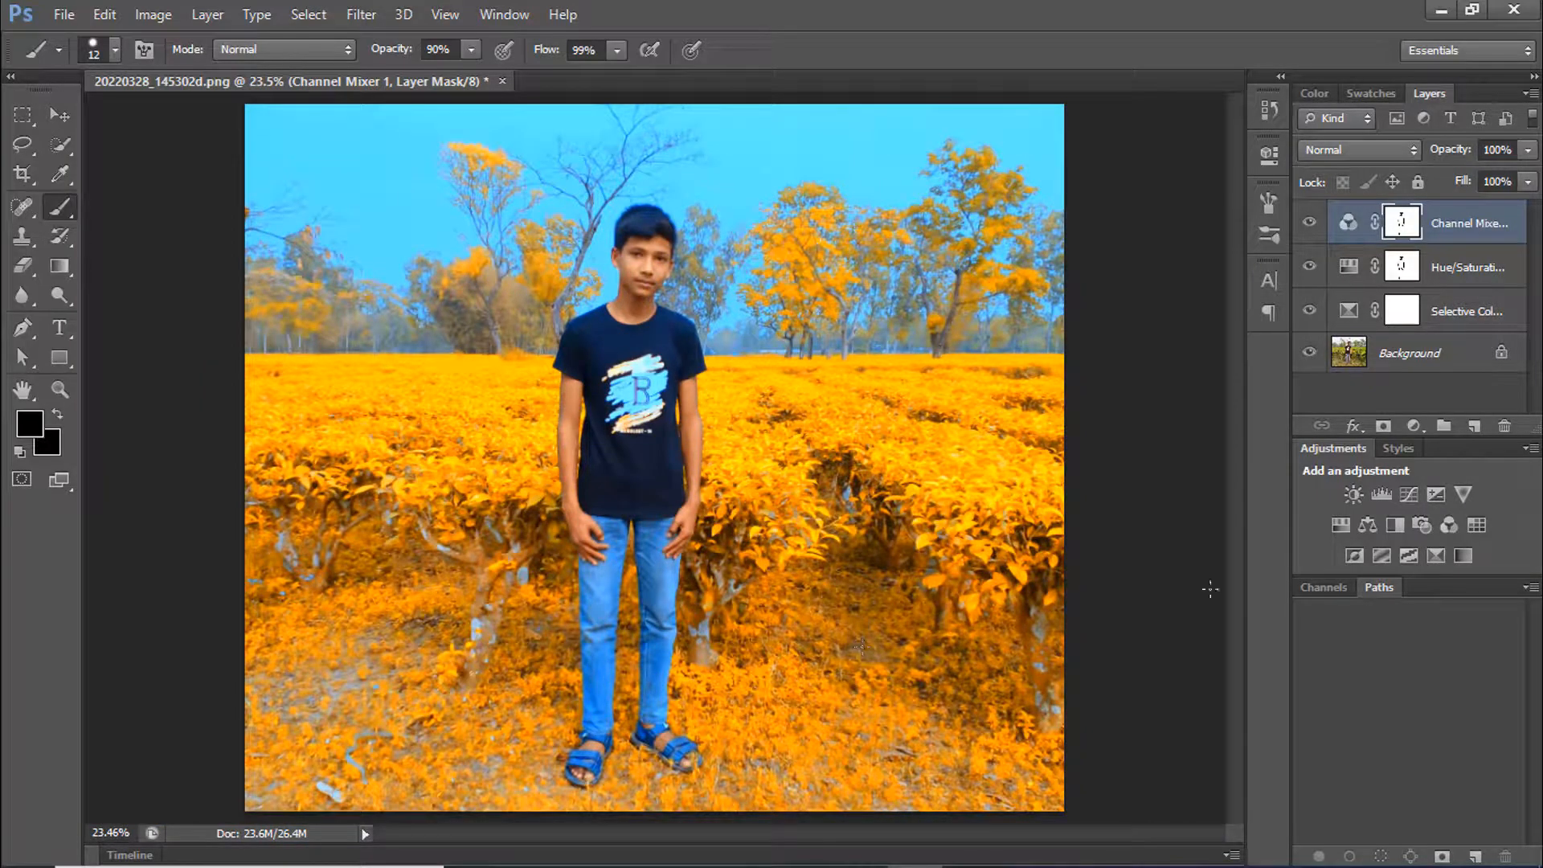
Step: Add a Color Balance adjustment layer and set its Highlights to Cyan–Red +10, Magenta–Green -10 and Yellow–Blue +10
left_click(1415, 426)
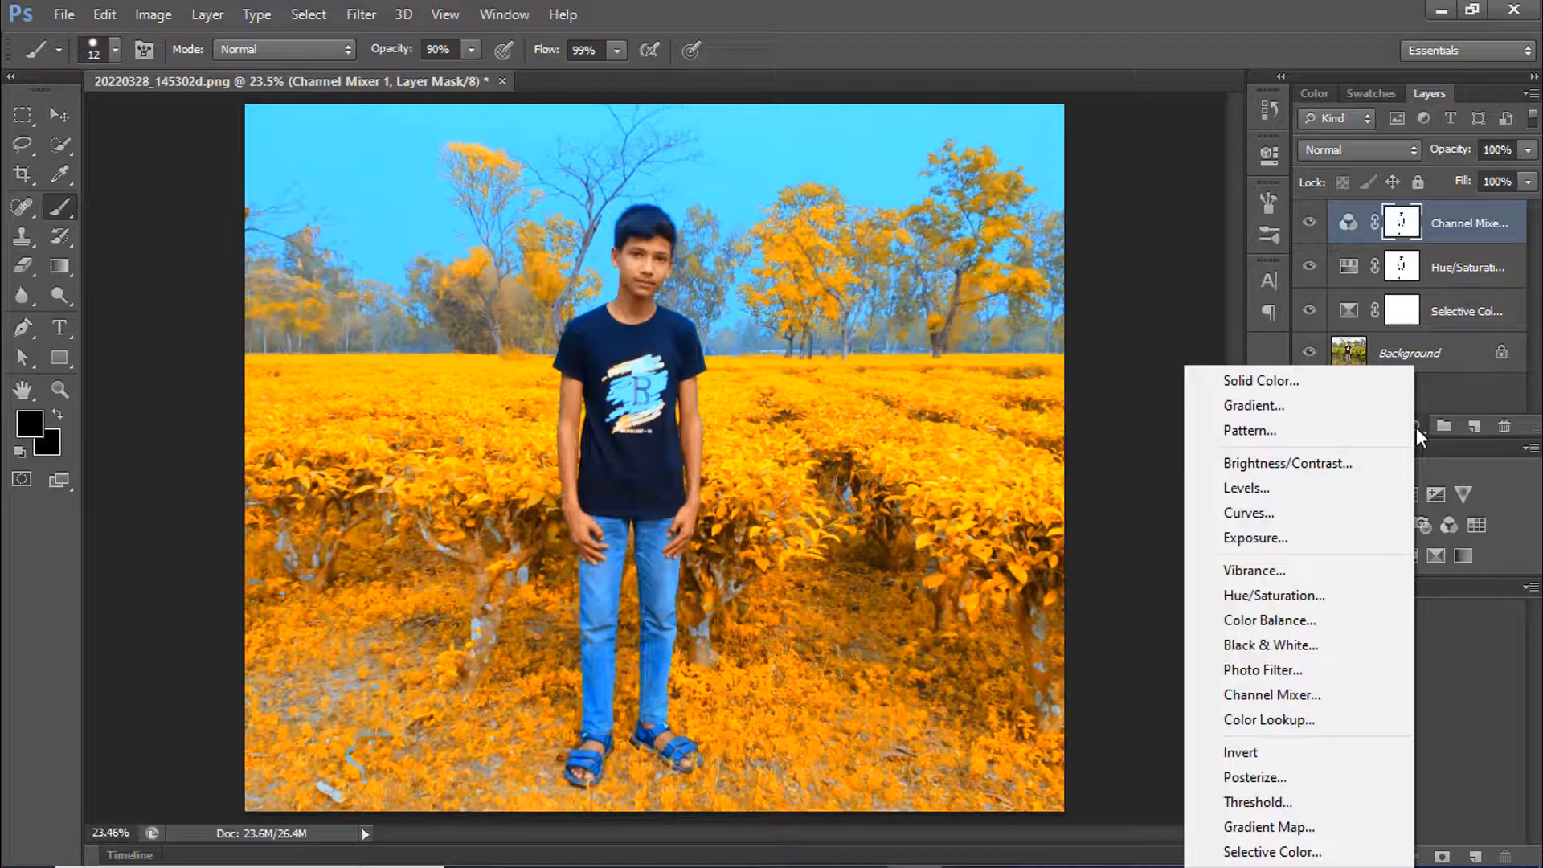
left_click(1327, 622)
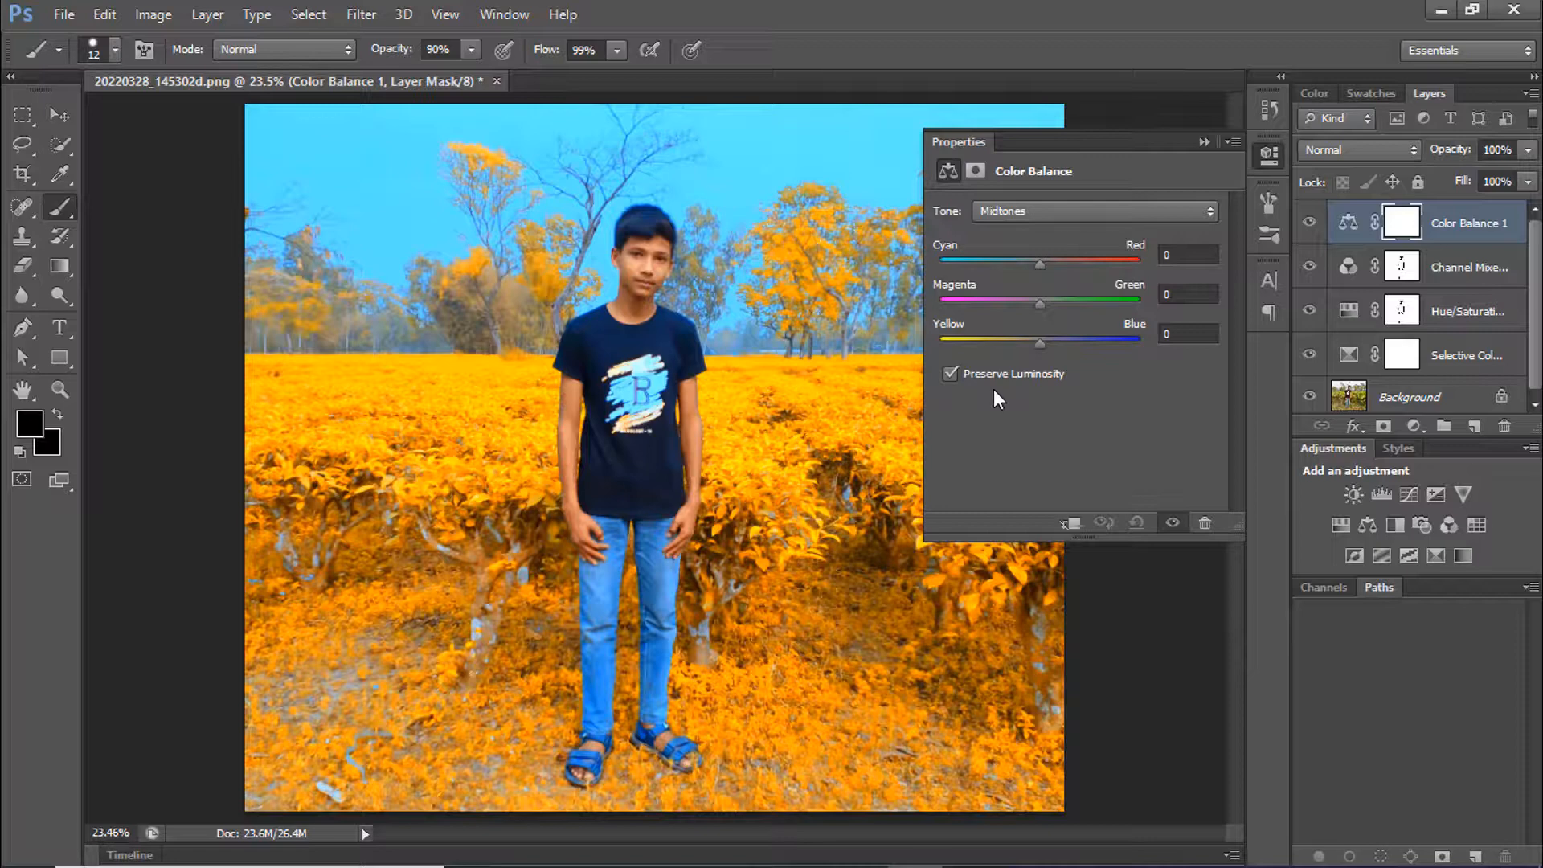
left_click(1070, 210)
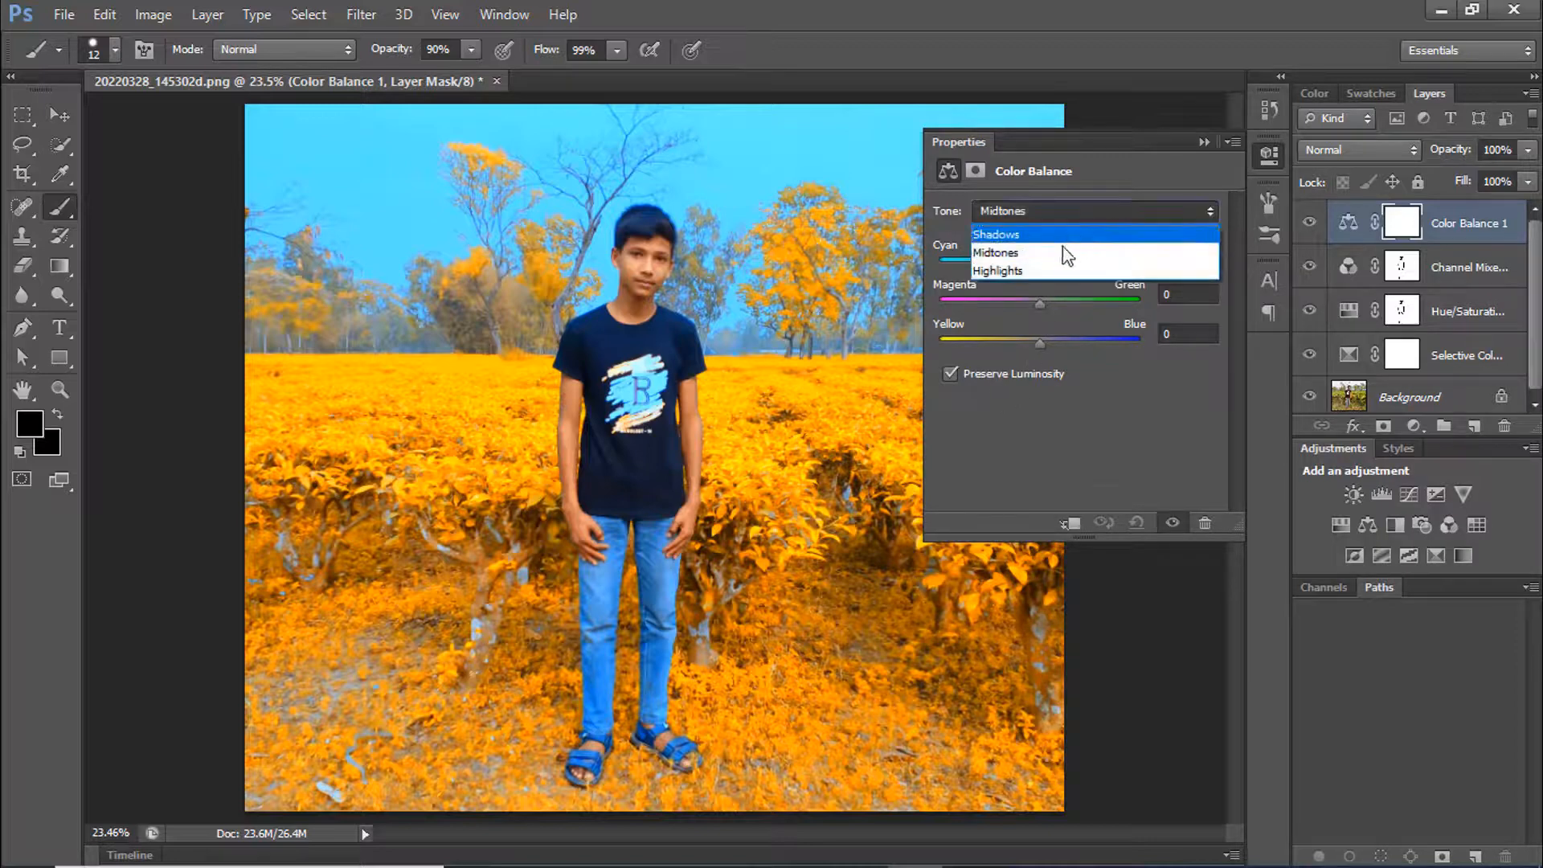
left_click(1049, 263)
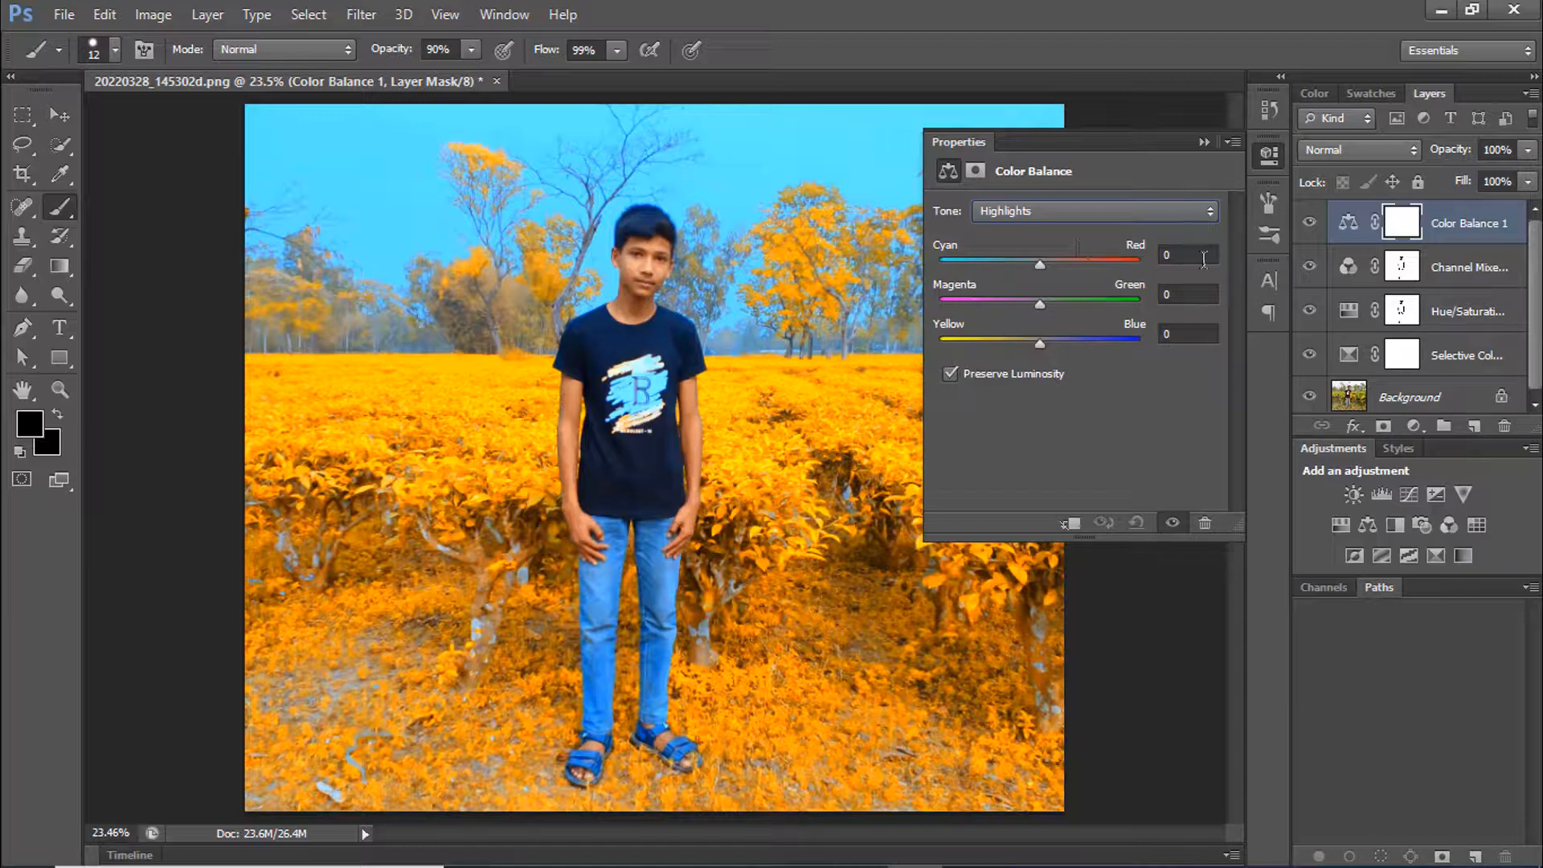
left_click(1178, 255)
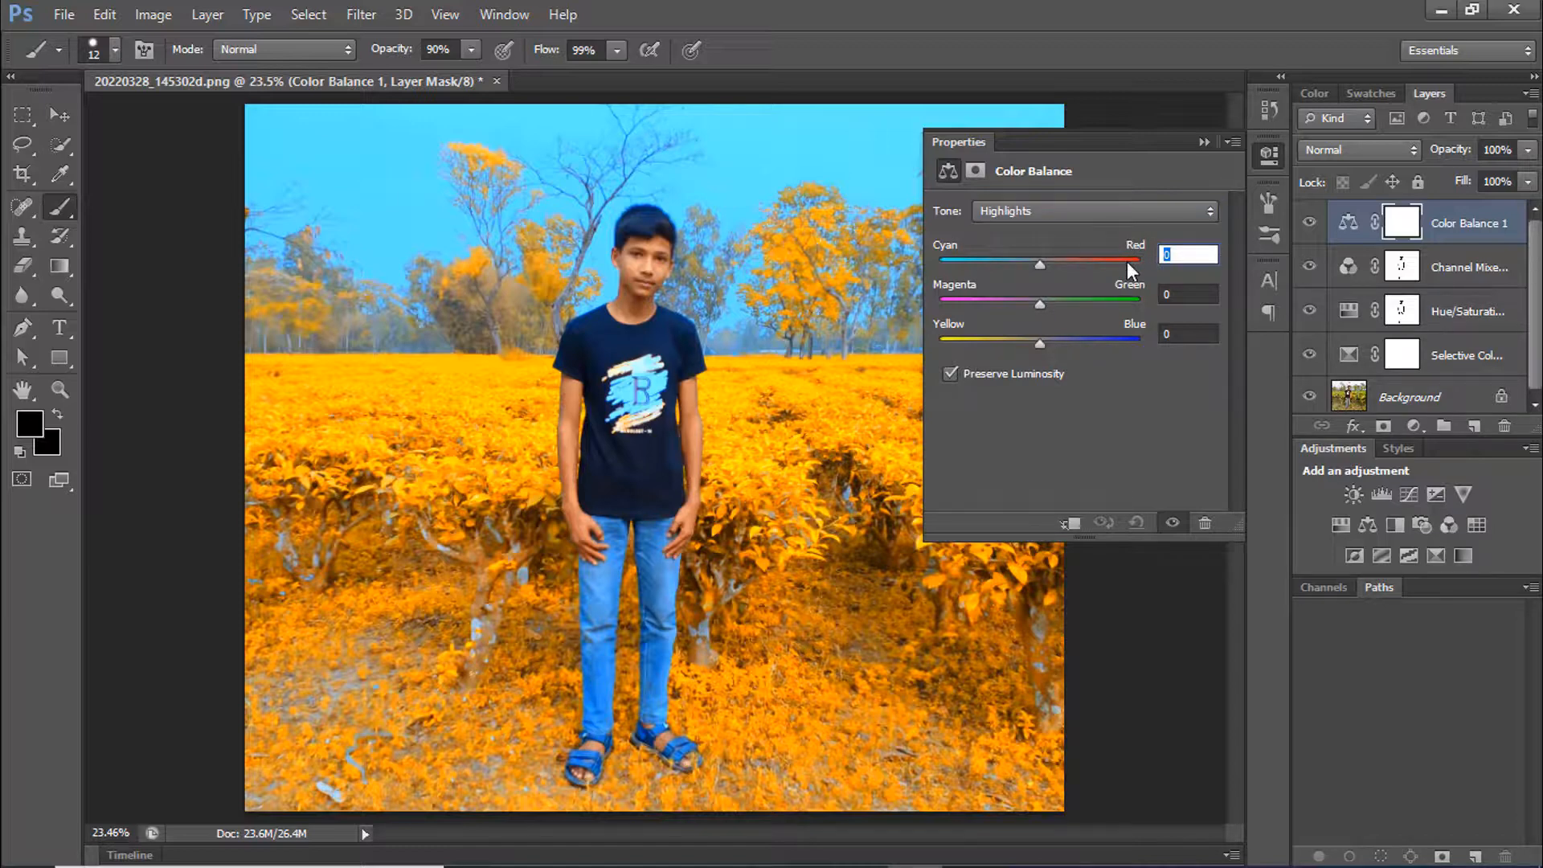
type("+10")
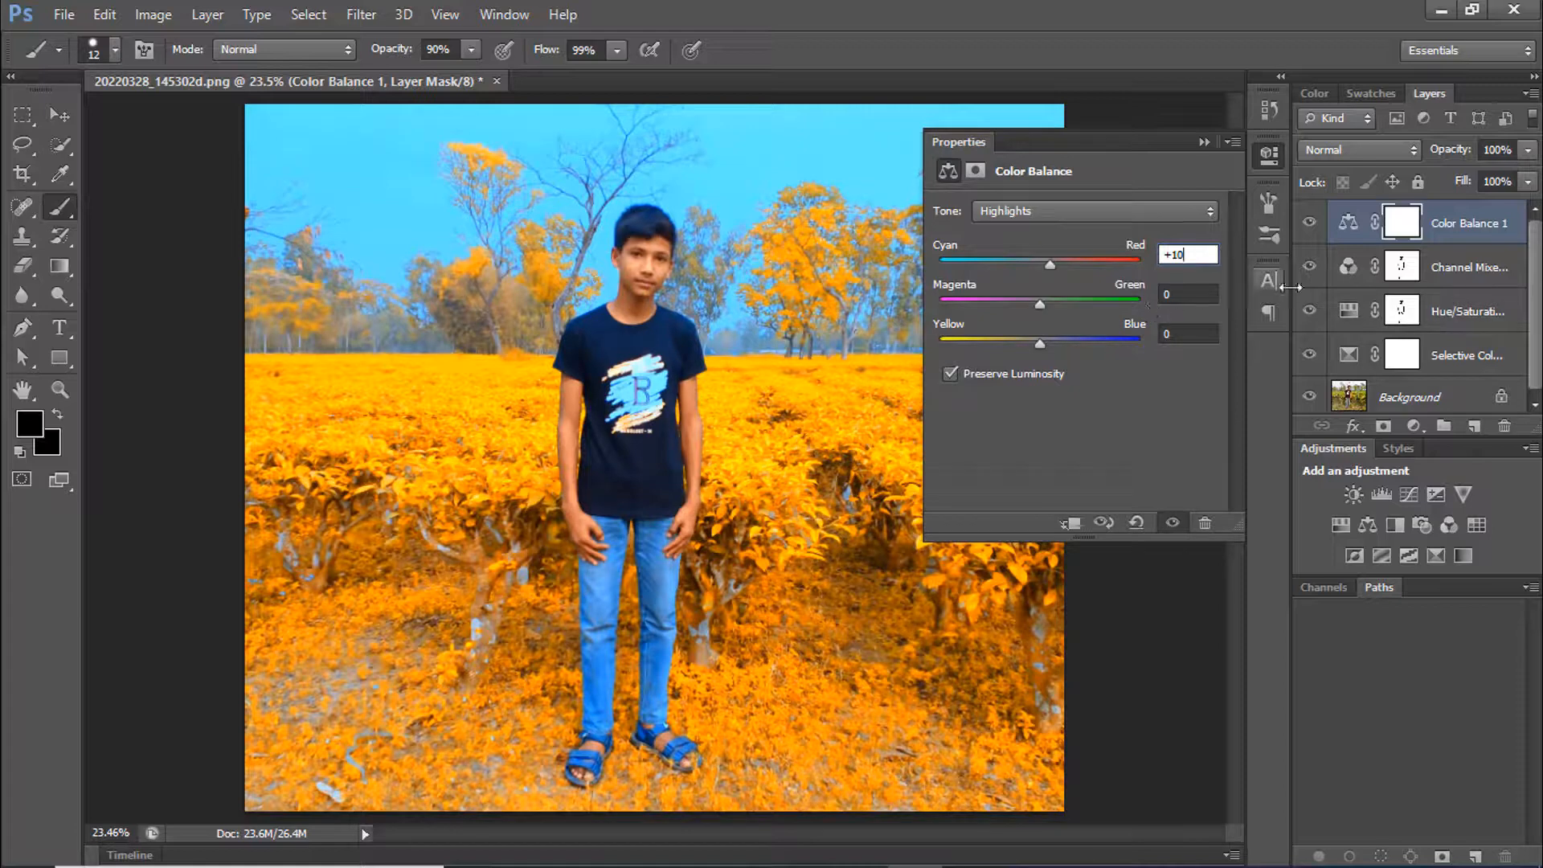
key("Tab")
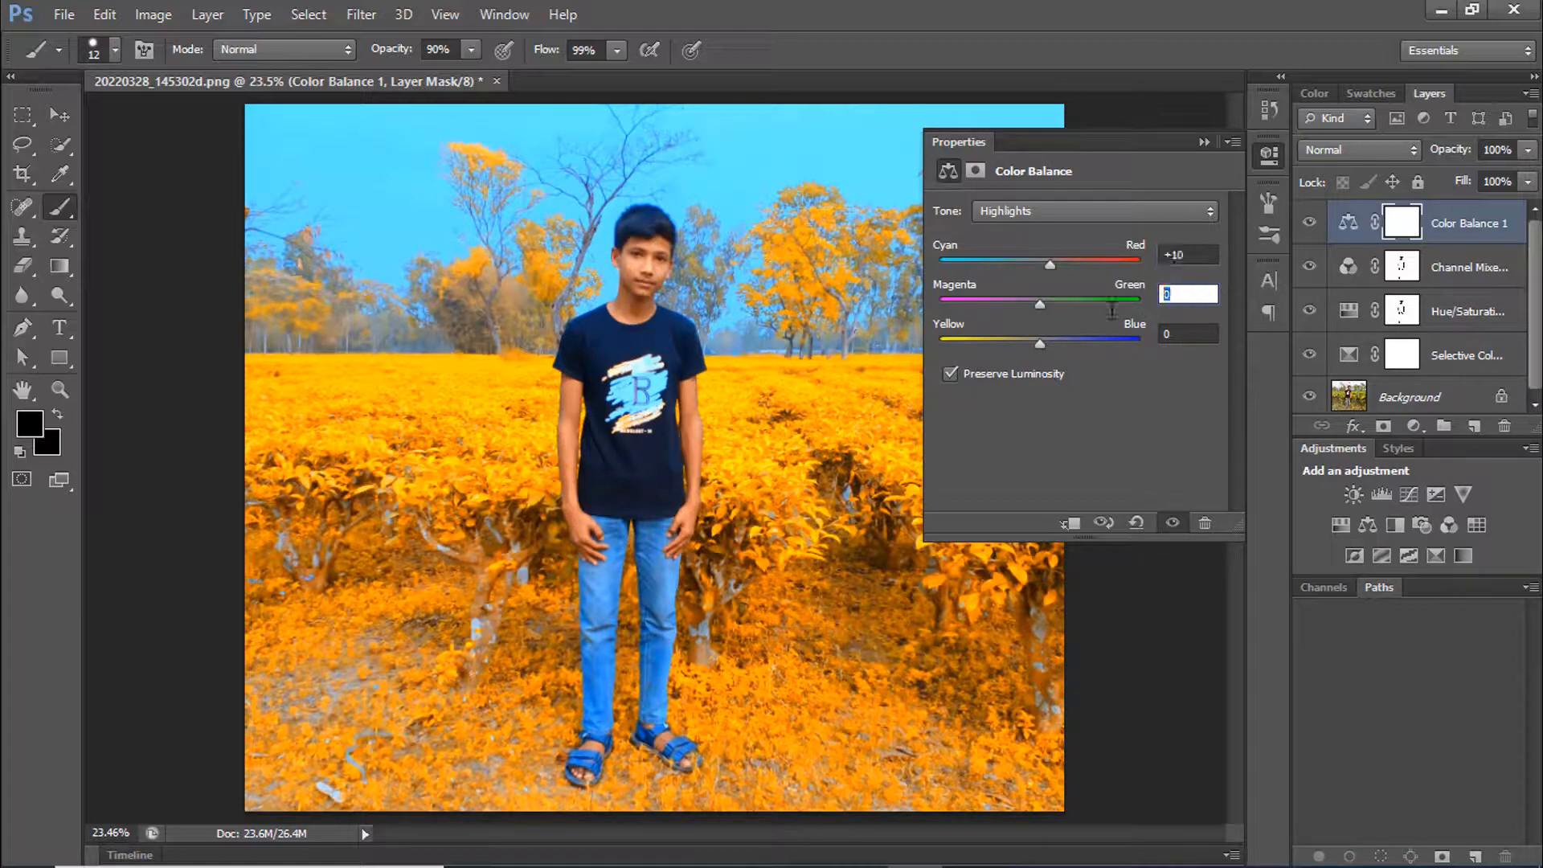
type("-10")
key("Tab")
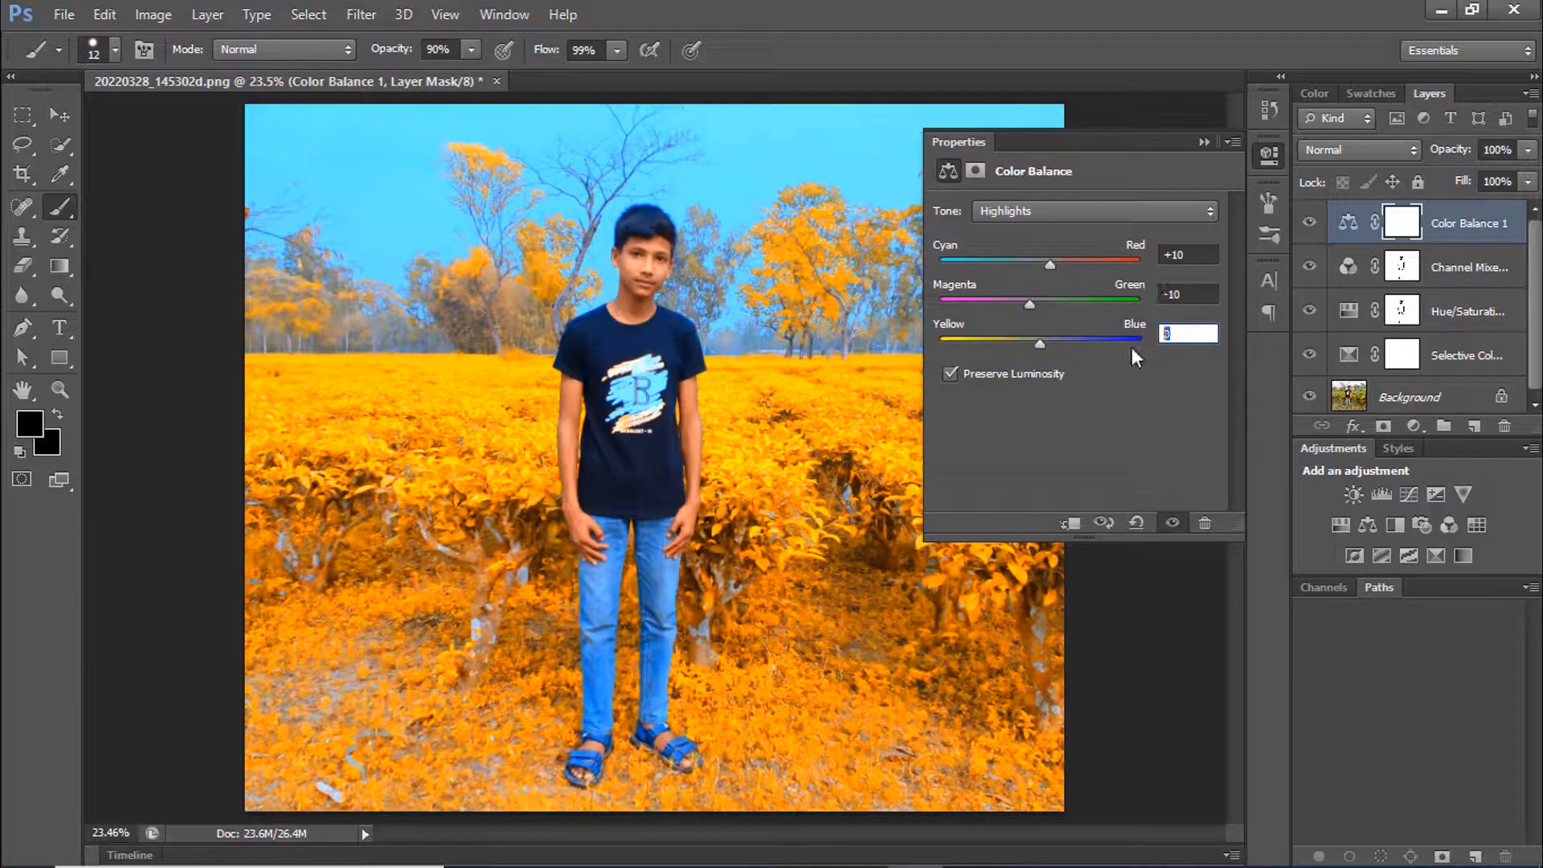
type("+10")
Step: Set the Color Balance Midtones to Cyan–Red +10, Magenta–Green -10 and Yellow–Blue +10
left_click(1077, 210)
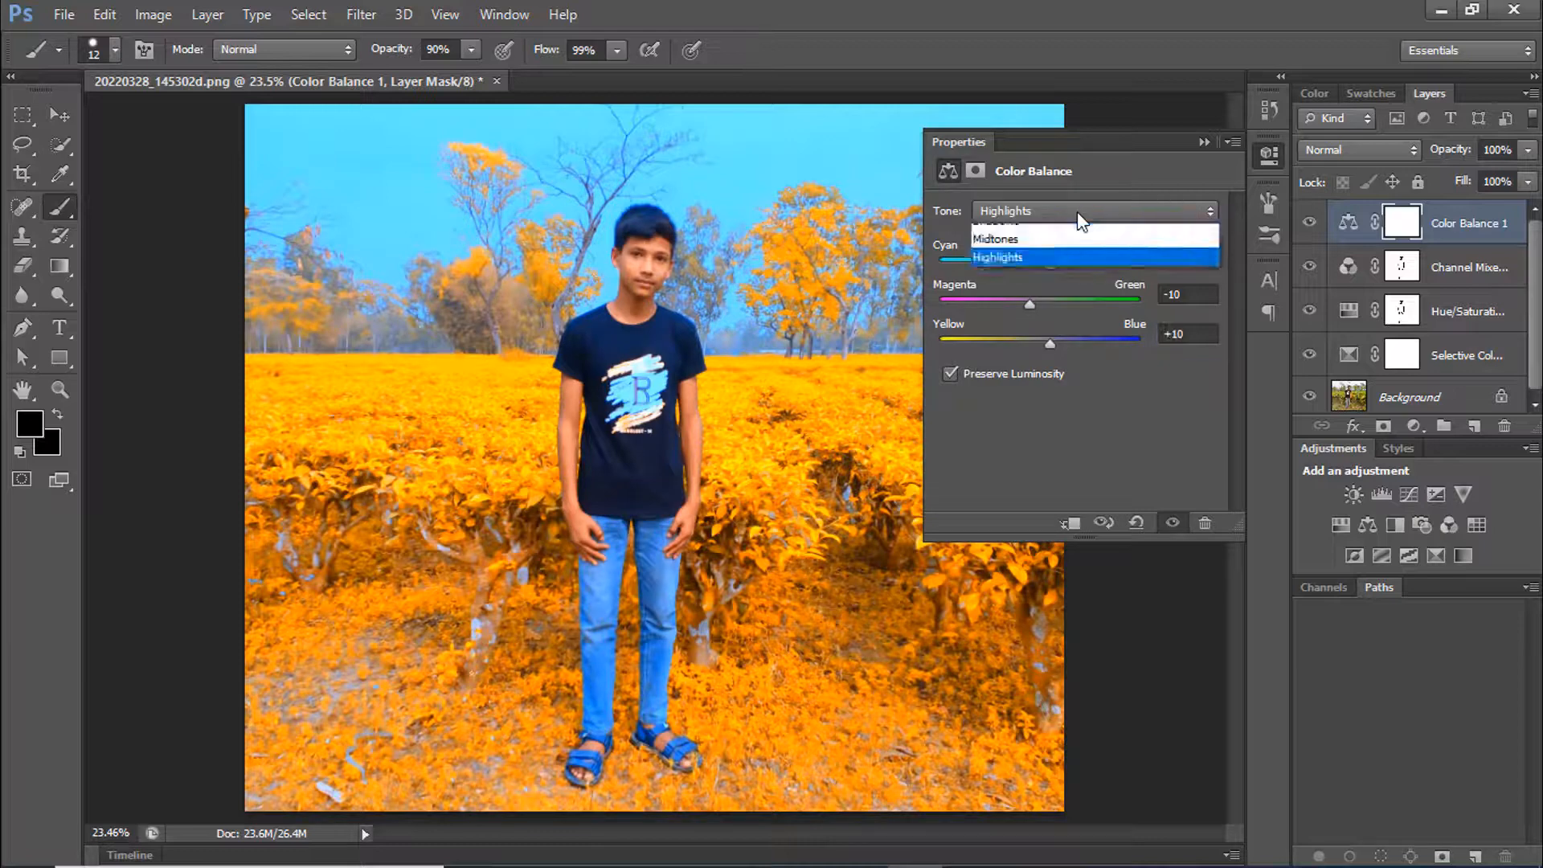
left_click(1097, 245)
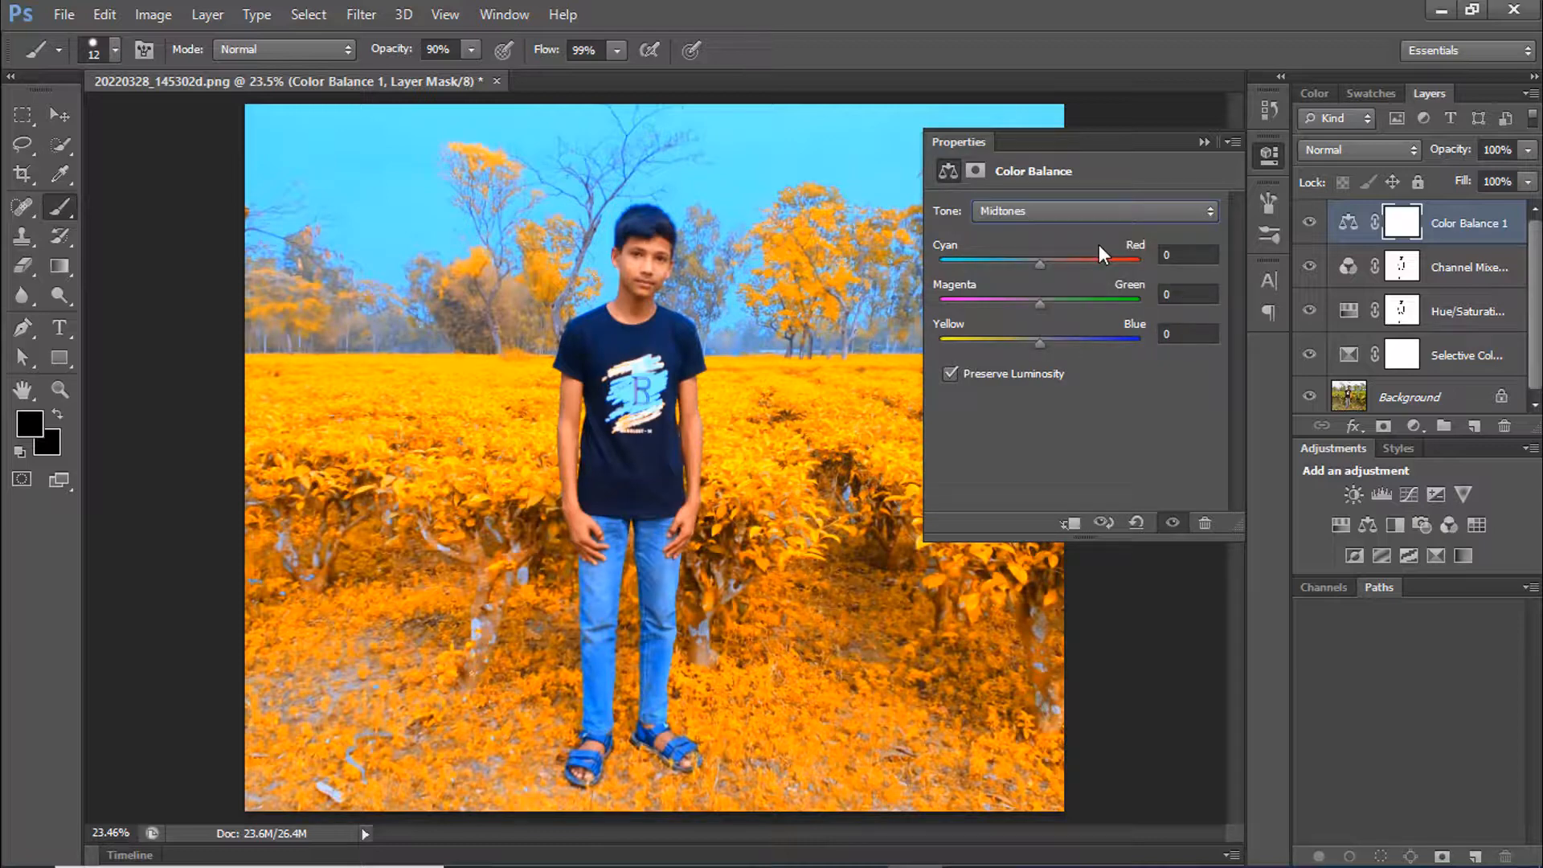
left_click(1171, 258)
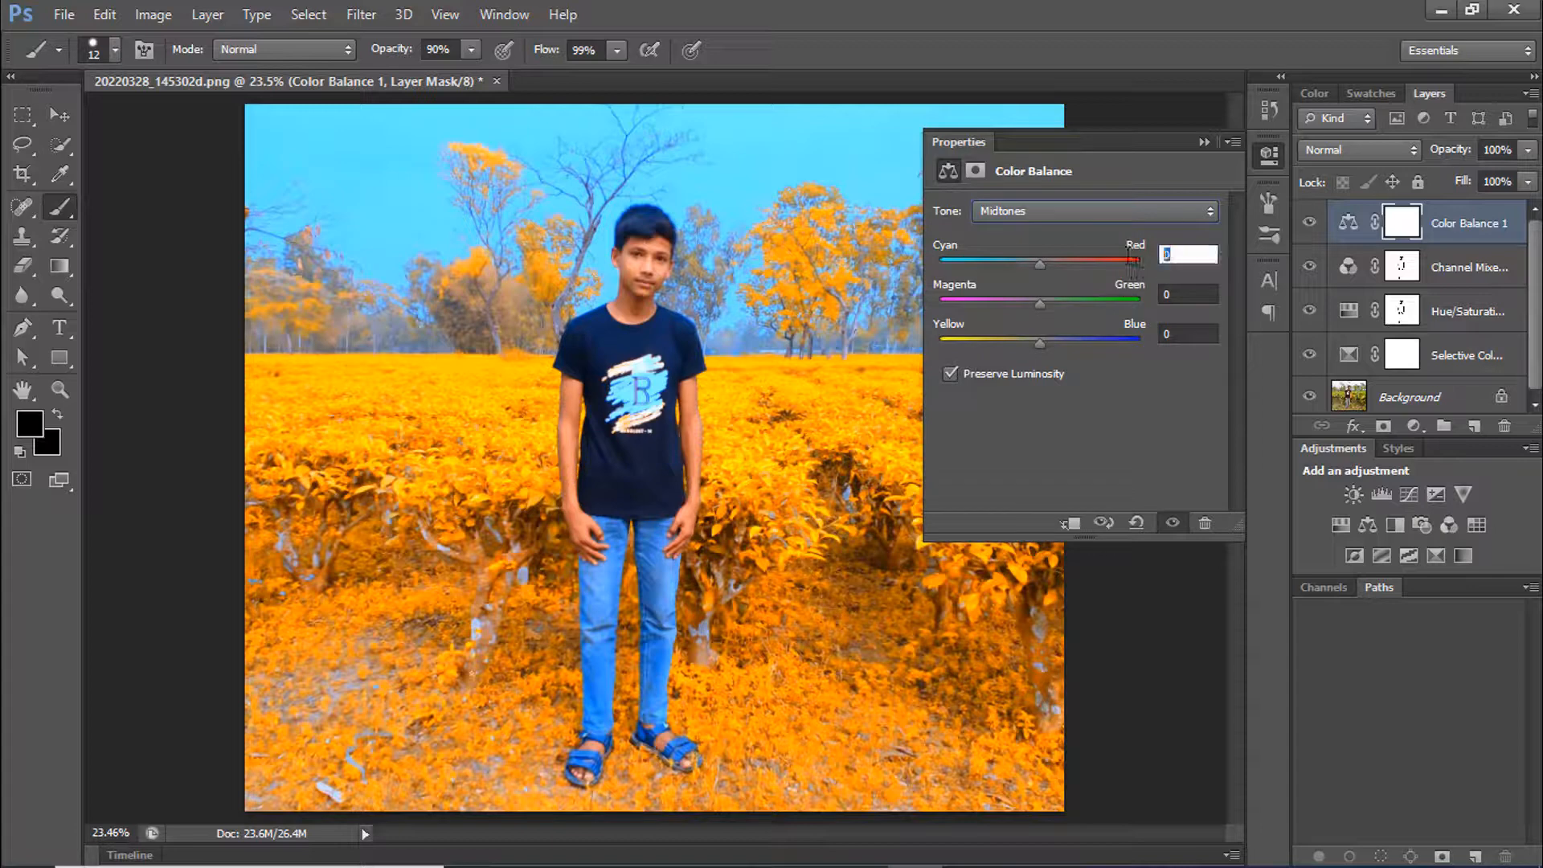
type("+10")
left_click(1175, 294)
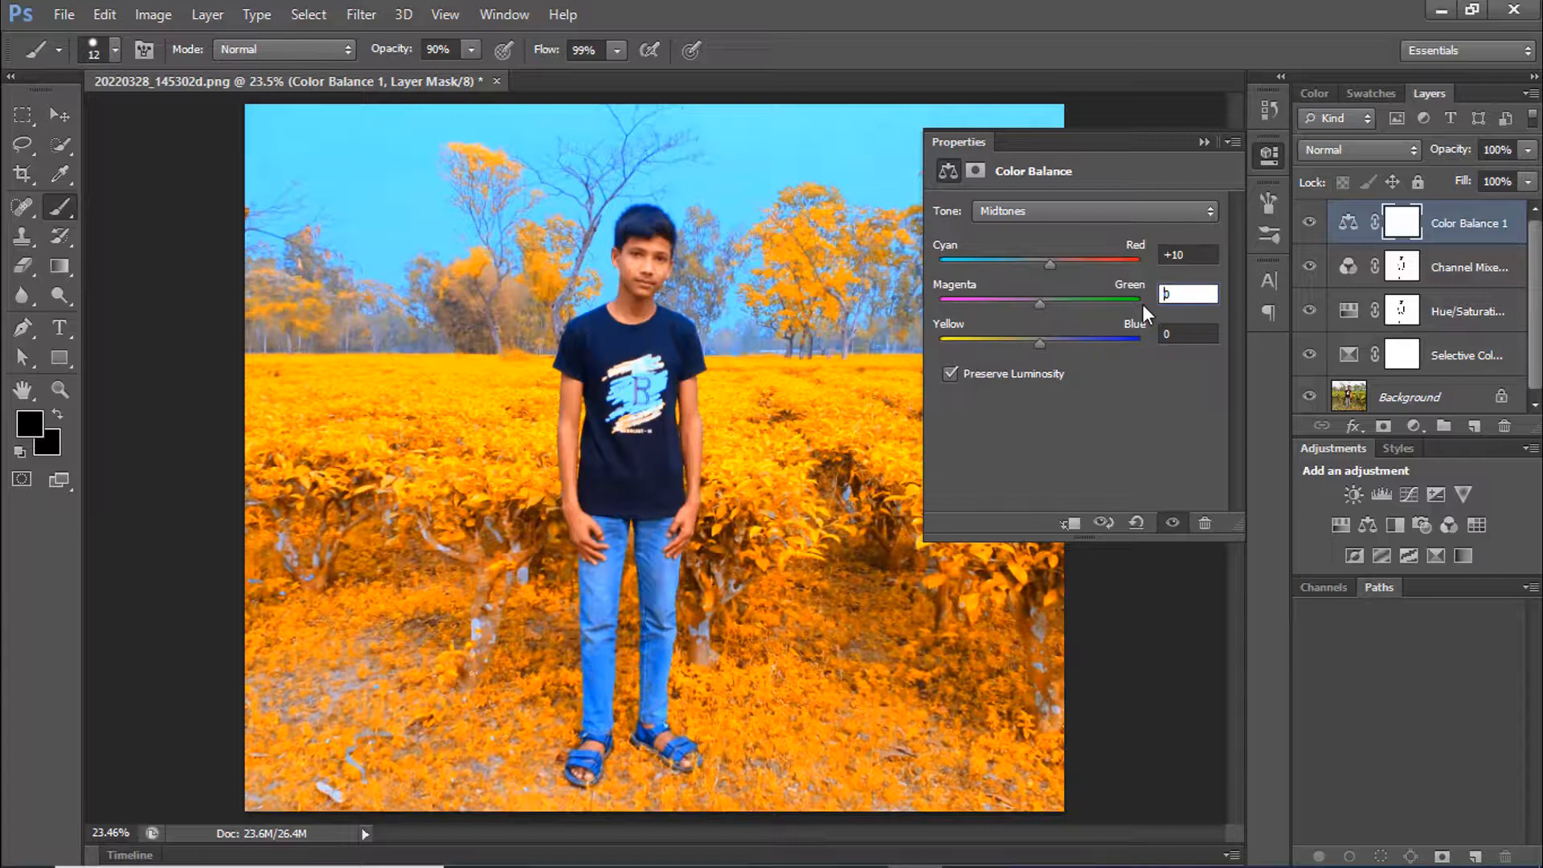
left_click_drag(1192, 296, 1161, 301)
type("-10")
left_click_drag(1186, 332, 1159, 334)
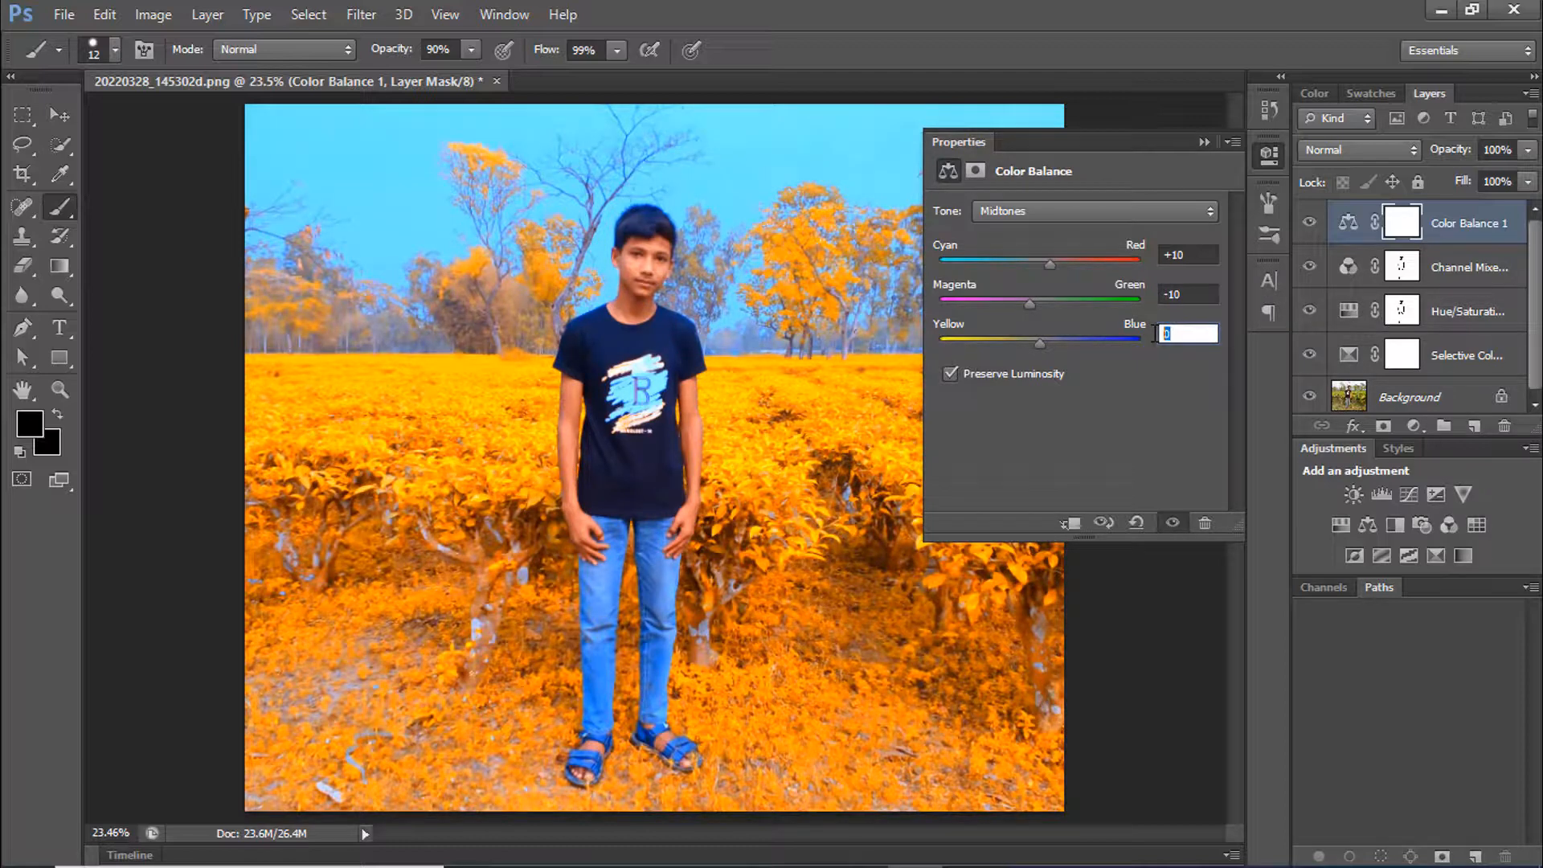
type("+10")
Step: Set the Cyan–Red value of the Color Balance Shadows to -5
left_click(1107, 209)
left_click(1098, 235)
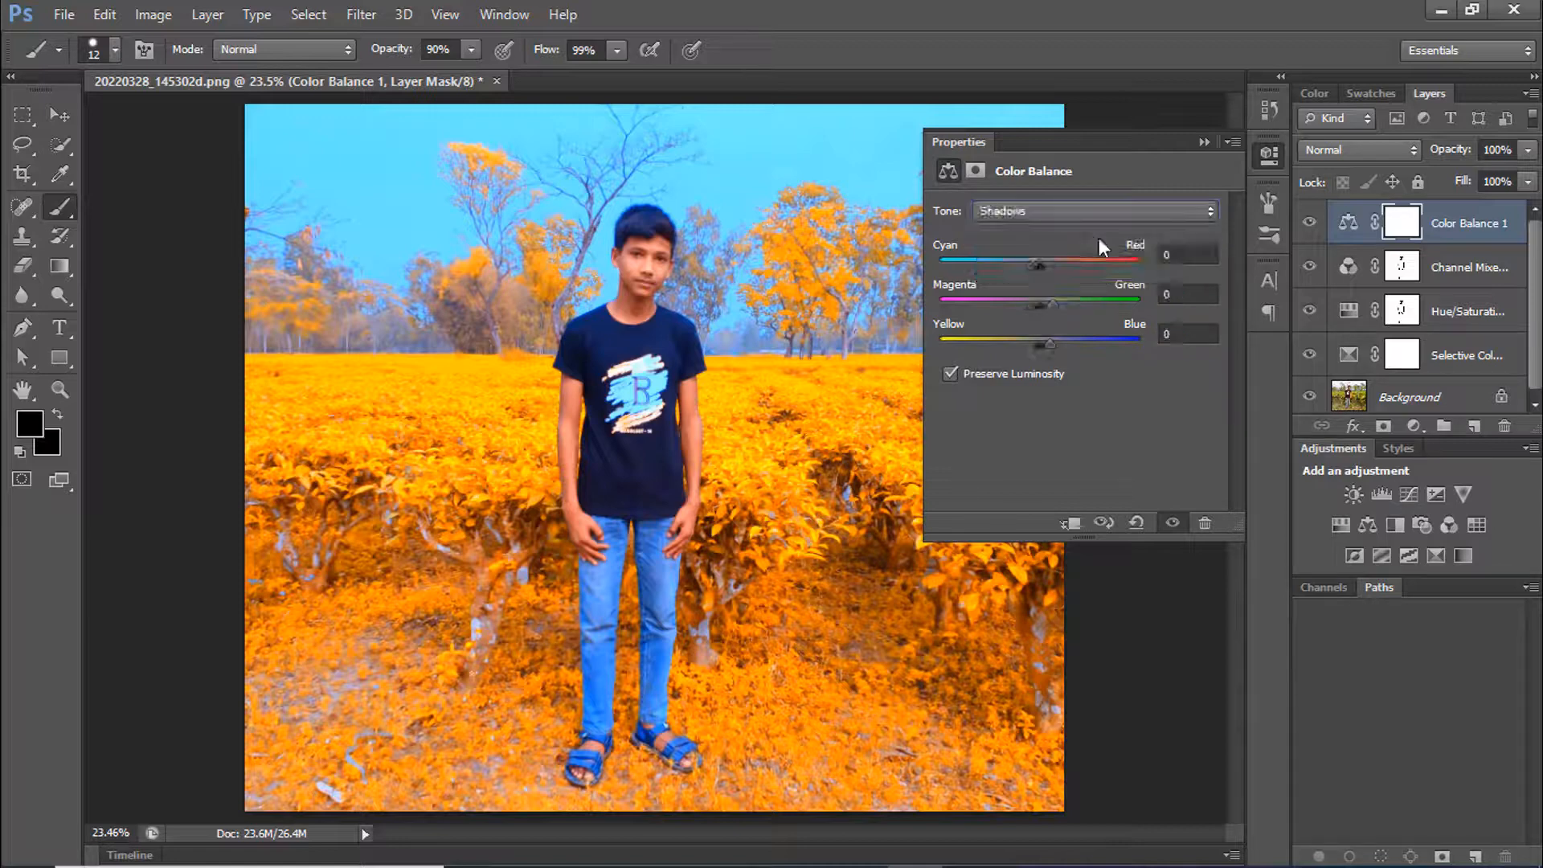
left_click(1175, 254)
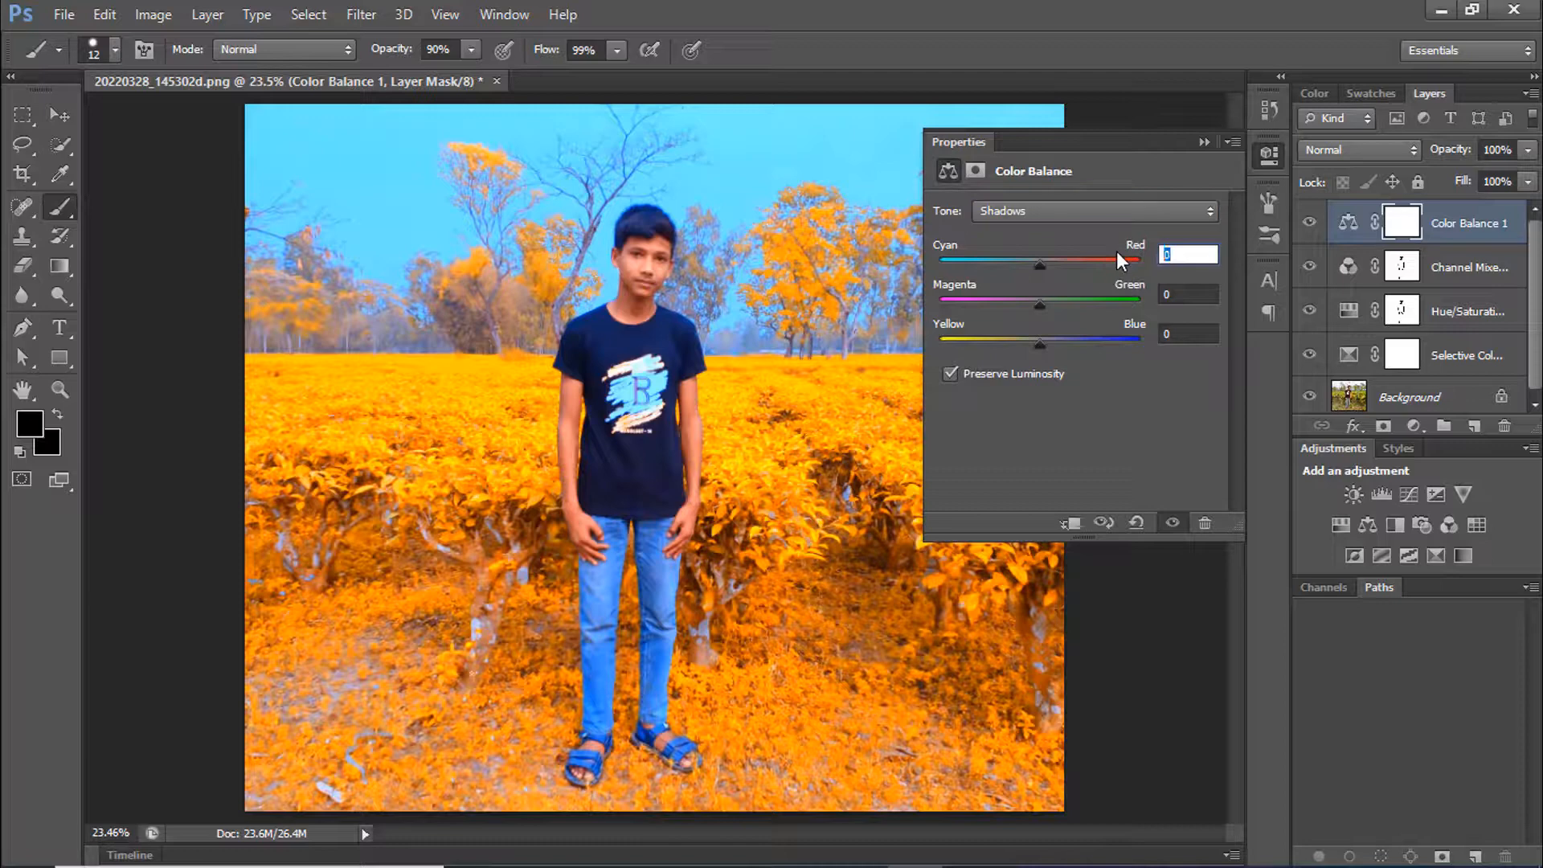
type("-5")
left_click(1172, 290)
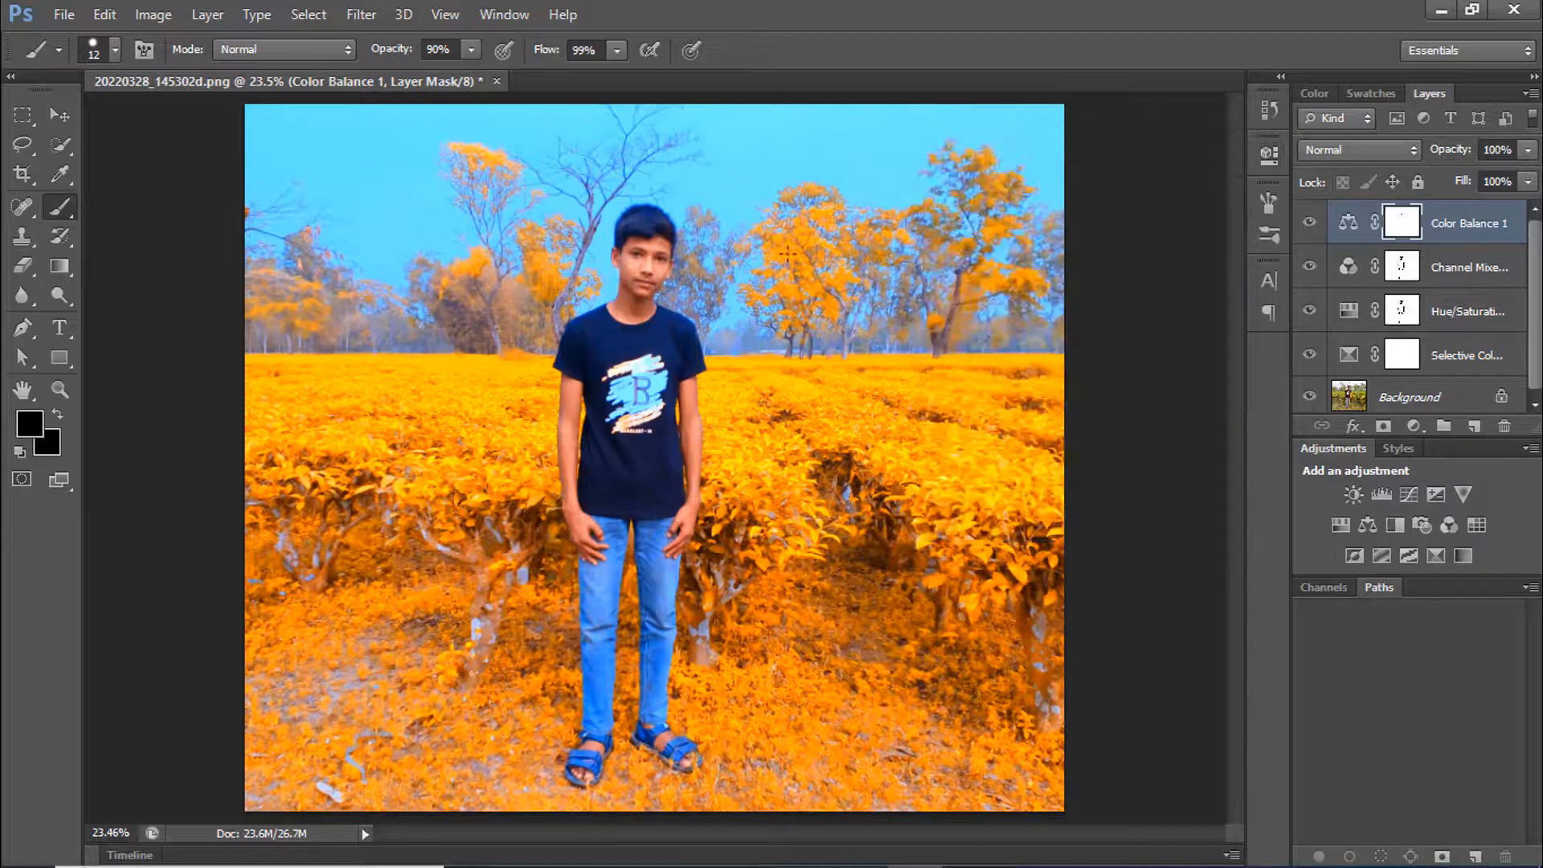
Step: Paint black on the Color Balance mask over the boy's face and neck, enlarging the brush to size 27
right_click(61, 217)
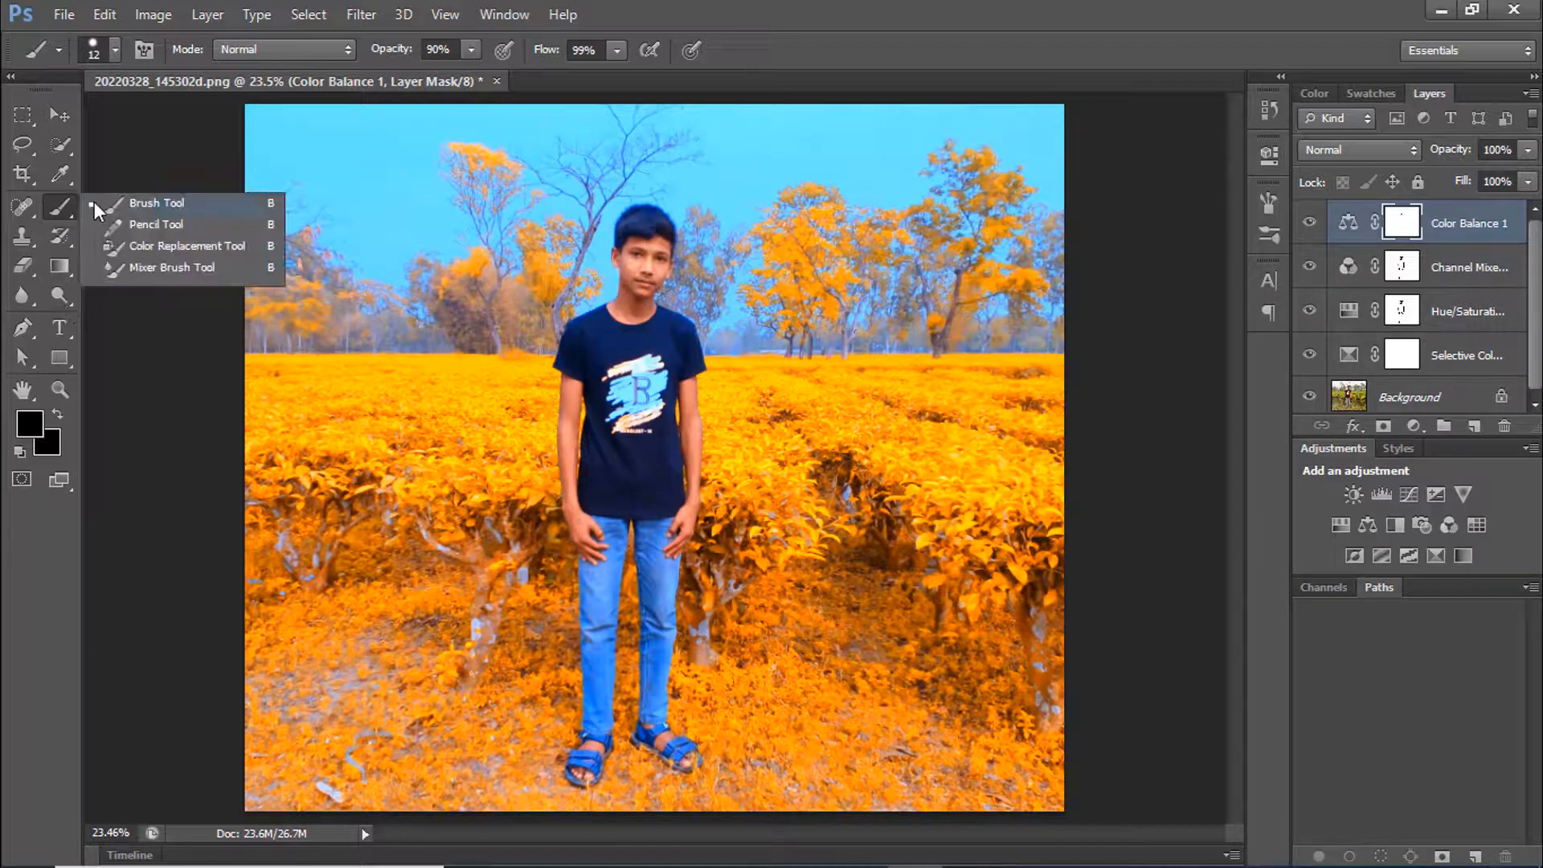
left_click(94, 201)
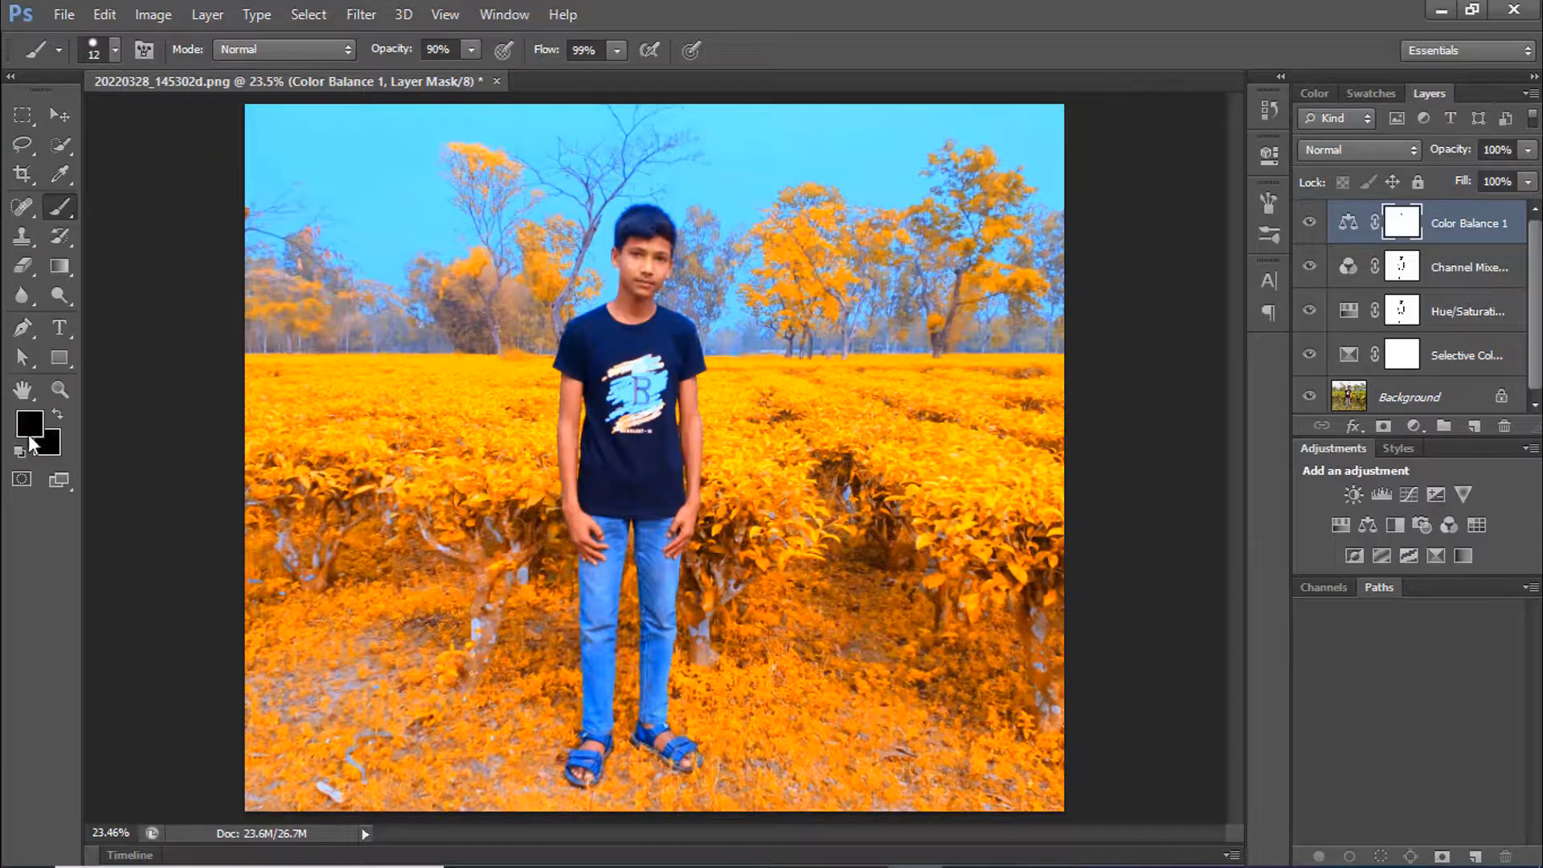
left_click(30, 423)
left_click(870, 115)
left_click(914, 397)
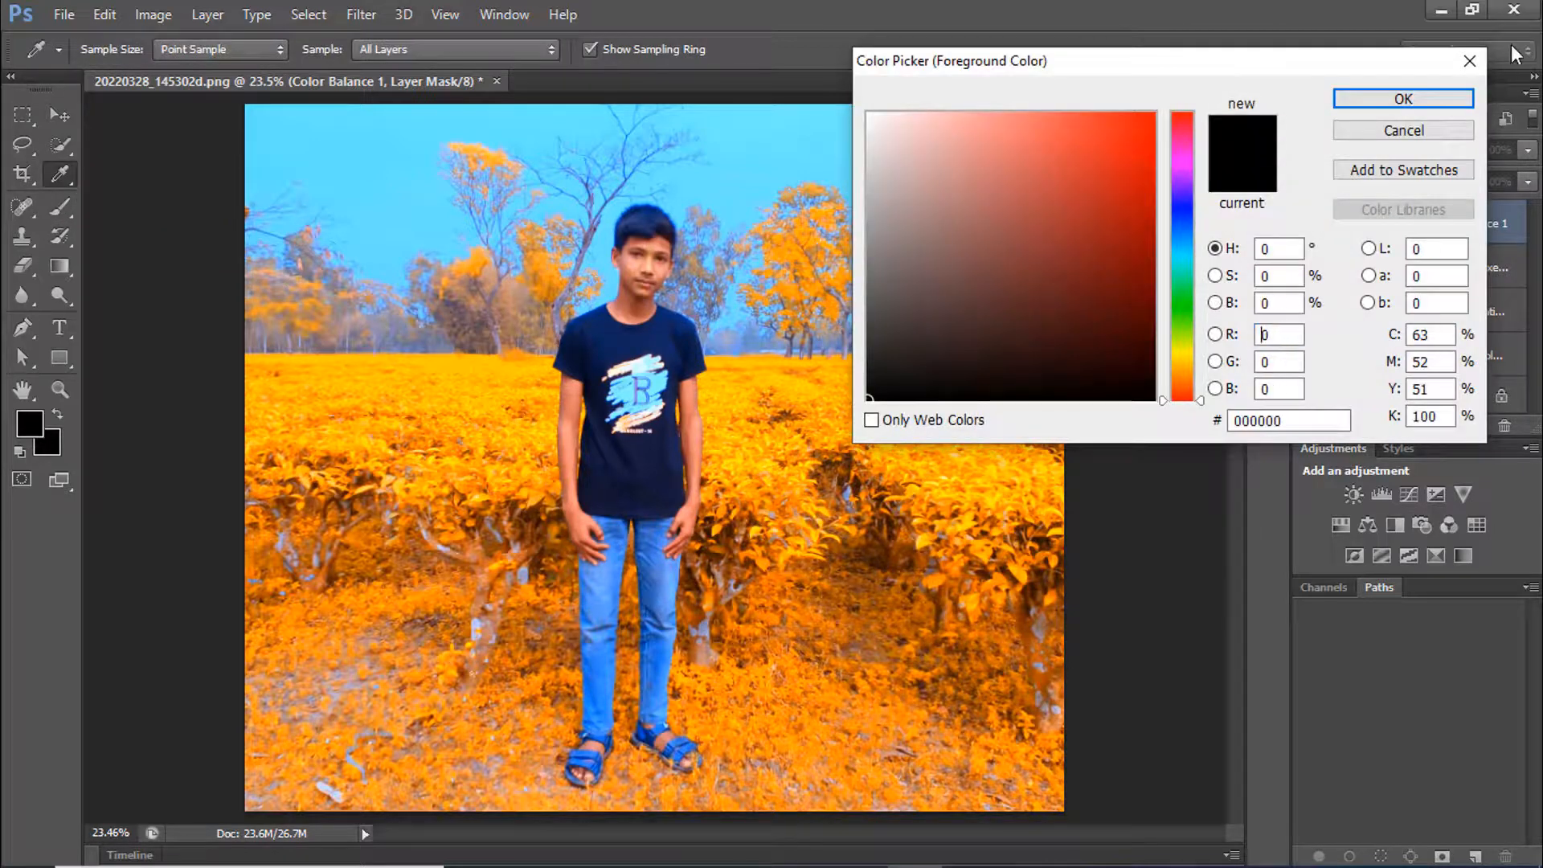
left_click(1403, 98)
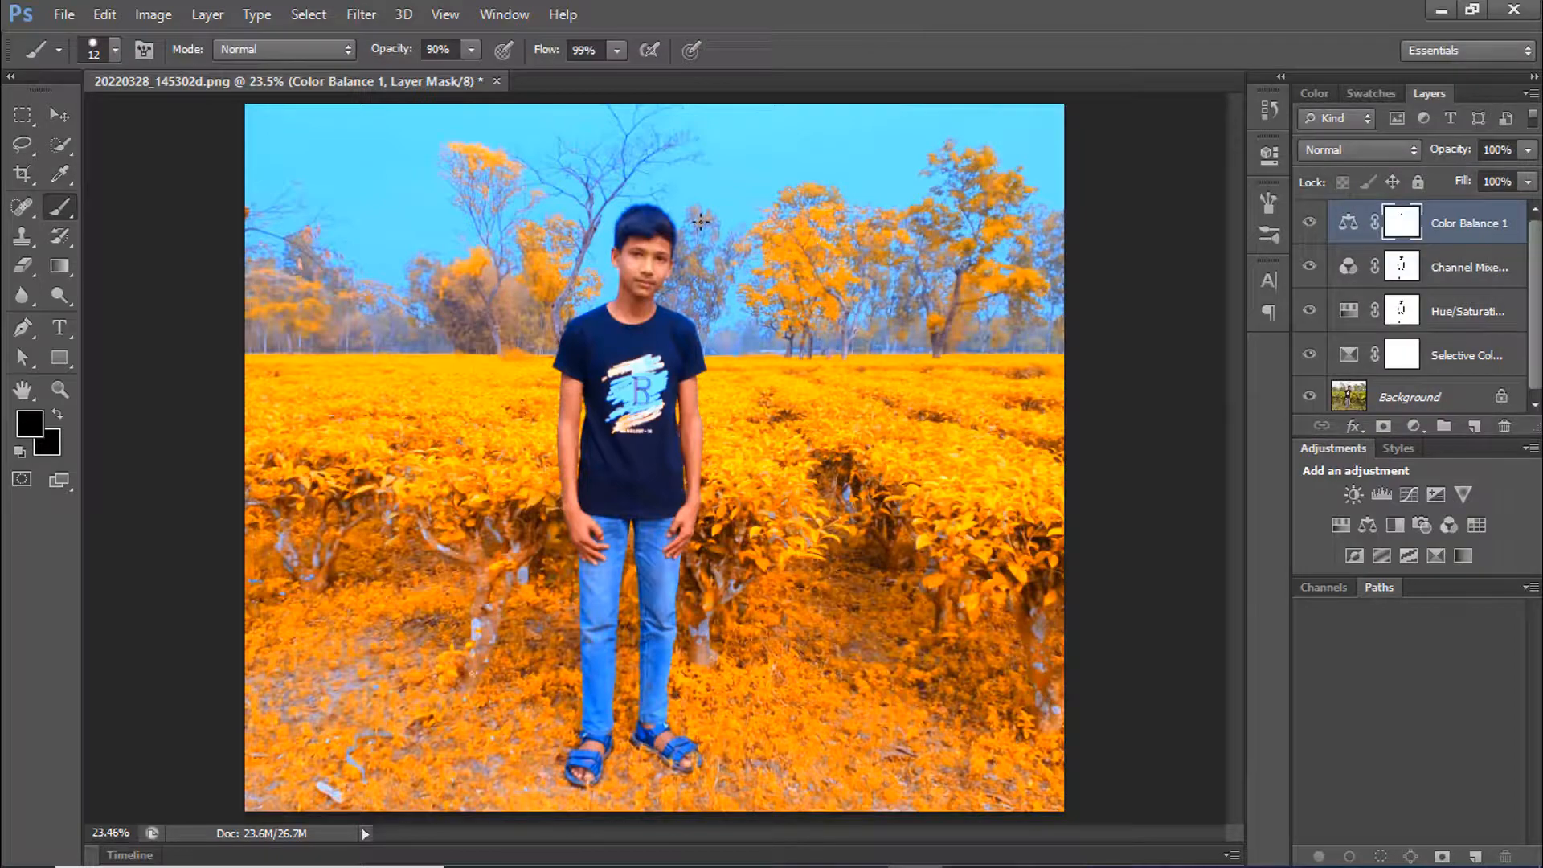
key("ctrl+plus")
key("ctrl+plus")
key("ctrl+plus")
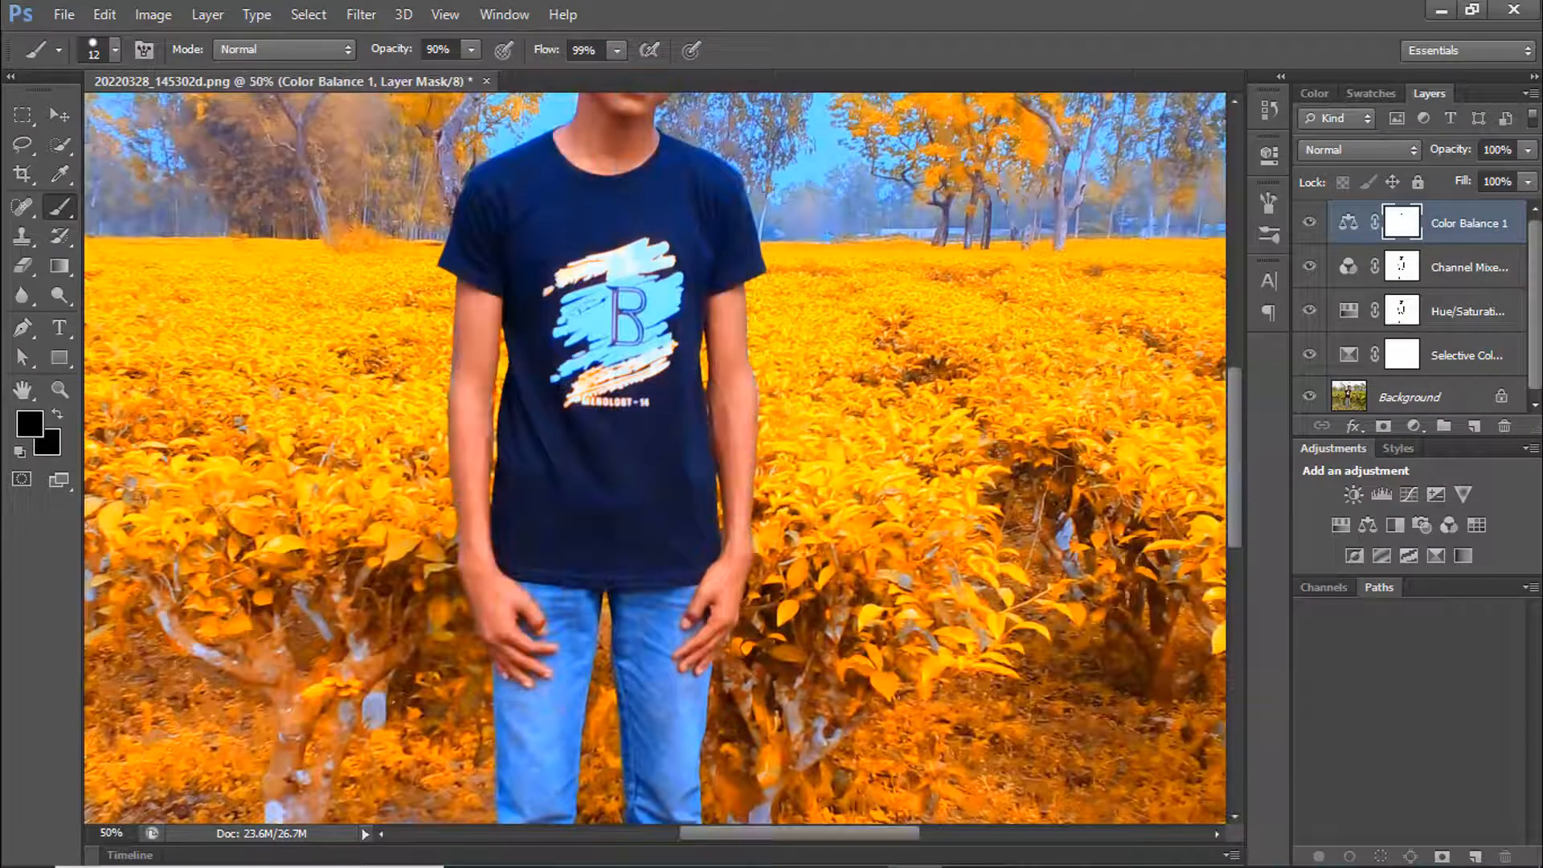
left_click_drag(729, 398, 766, 525)
left_click_drag(654, 166, 679, 580)
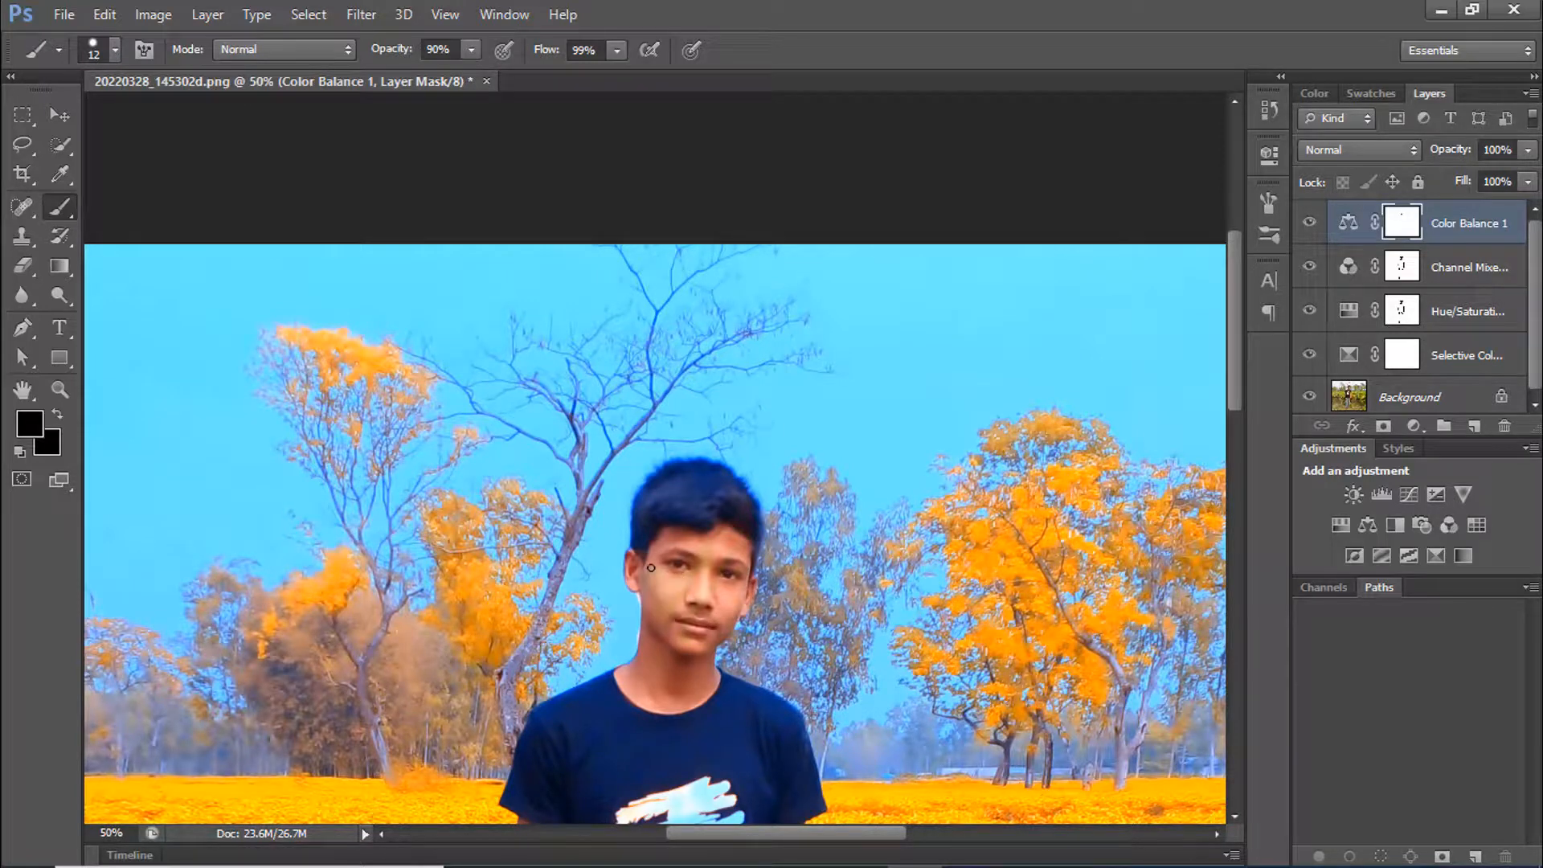
key("ctrl+plus")
left_click_drag(651, 568, 666, 465)
right_click(695, 482)
left_click_drag(771, 567, 789, 567)
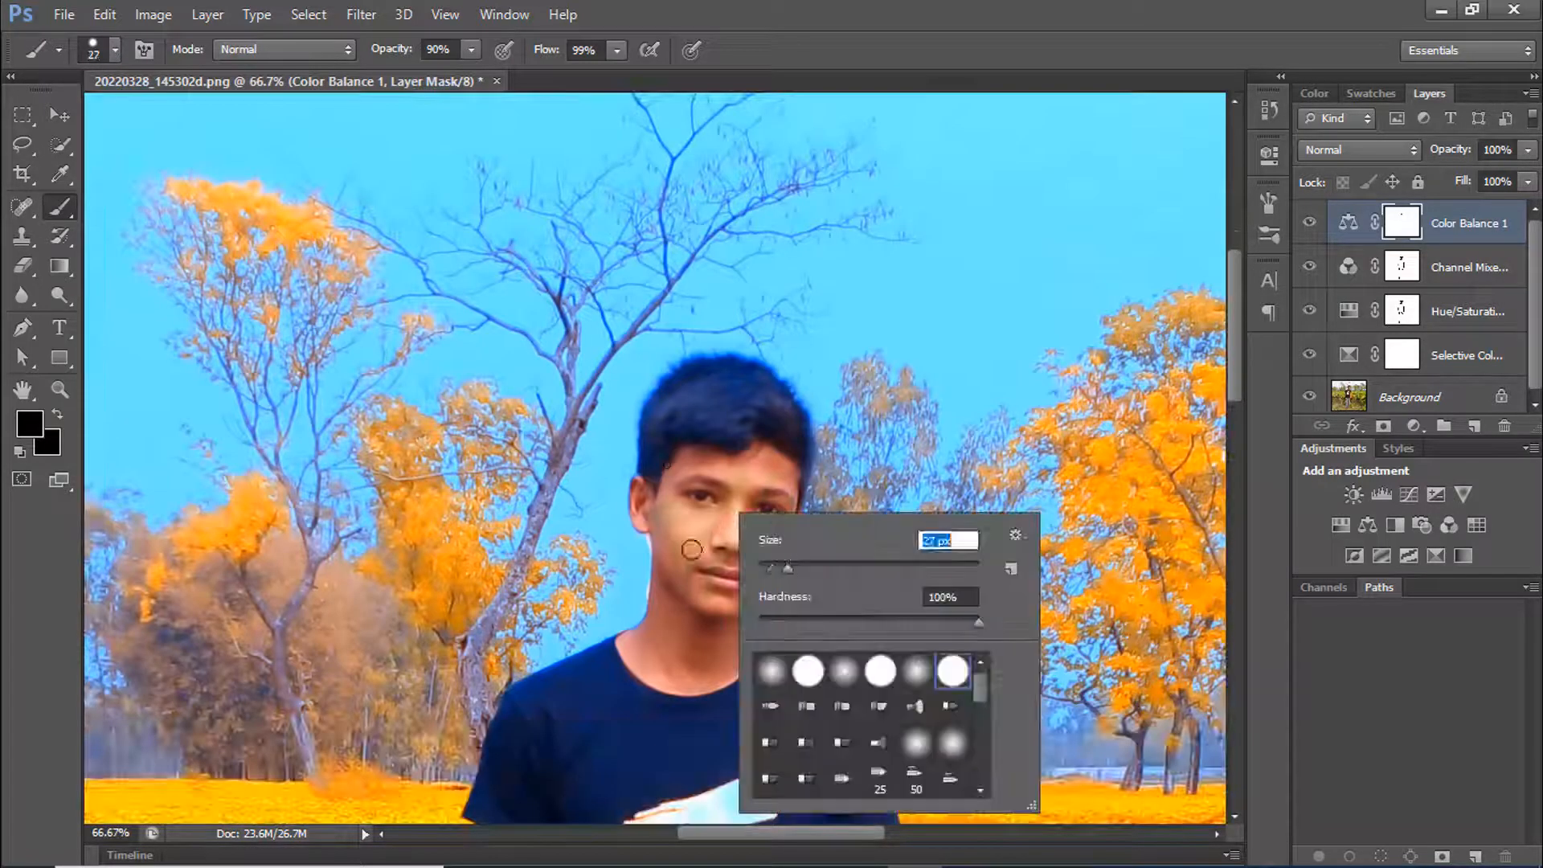
left_click(692, 552)
mouse_move(744, 653)
left_mouse_down()
mouse_move(709, 648)
mouse_move(782, 469)
mouse_move(642, 635)
left_mouse_up()
Step: Mask the boy's left arm and hand out of the Color Balance effect with the black brush
left_click_drag(764, 756, 686, 456)
left_click_drag(764, 561, 778, 752)
left_click_drag(784, 748, 764, 470)
left_click(778, 631, "ctrl")
mouse_move(779, 516)
left_mouse_down()
mouse_move(704, 589)
mouse_move(671, 722)
mouse_move(750, 649)
left_mouse_up()
Step: Paint black on the Color Balance mask over the boy's right hand with a size 19 brush and his right arm at size 30
left_click_drag(394, 700, 638, 655)
right_click(638, 655)
left_click_drag(733, 617, 724, 618)
left_click(566, 631)
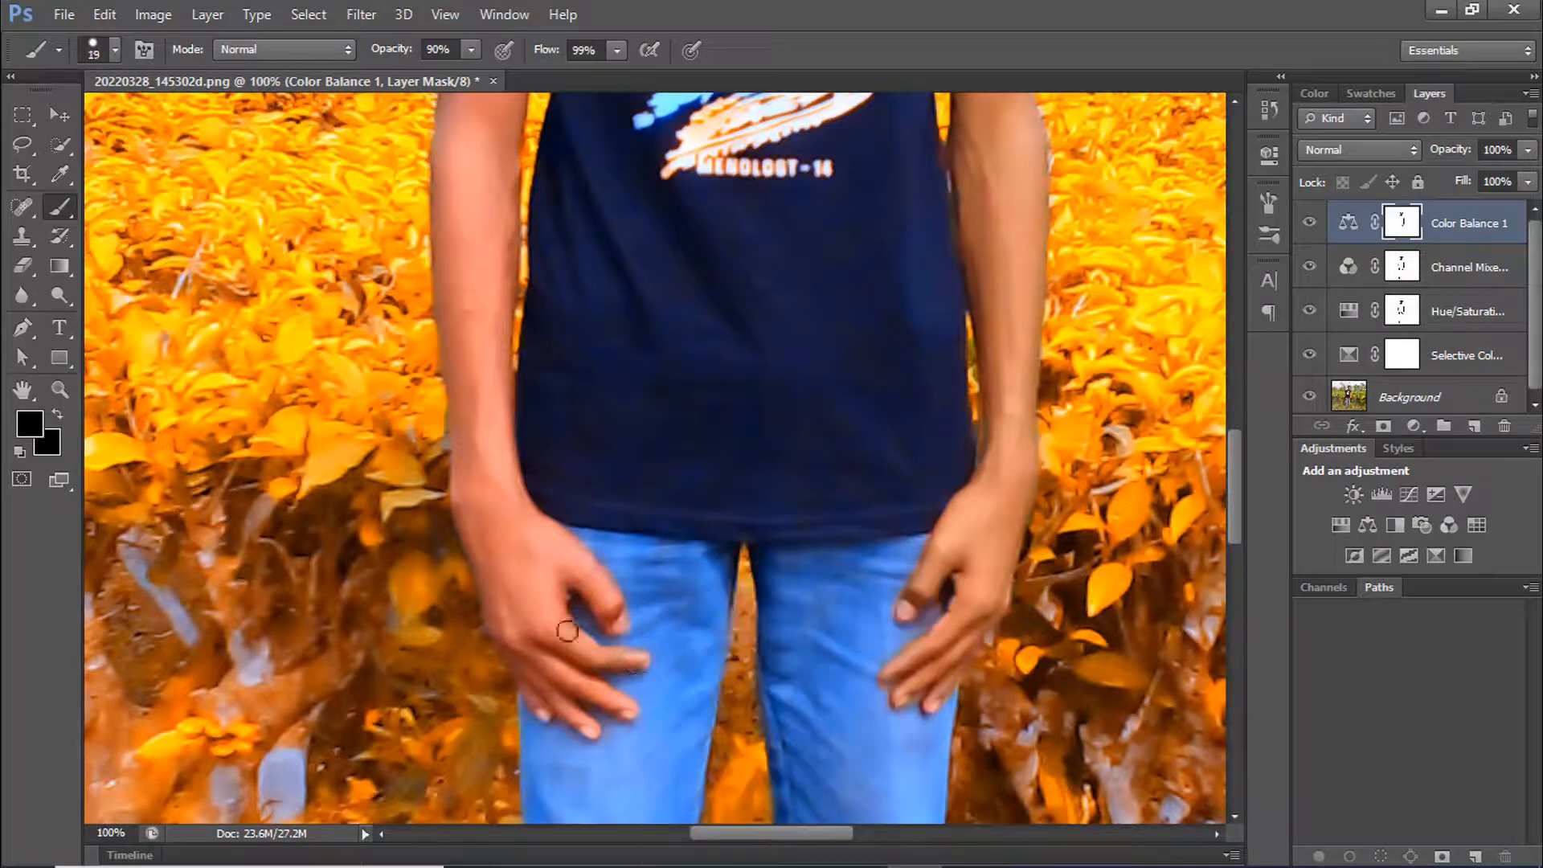
mouse_move(566, 630)
left_mouse_down()
mouse_move(537, 702)
mouse_move(604, 586)
mouse_move(590, 617)
left_mouse_up()
right_click(492, 572)
left_click(472, 520)
left_click_drag(472, 520, 474, 362)
left_click_drag(496, 313, 521, 598)
mouse_move(506, 393)
left_mouse_down()
mouse_move(479, 444)
mouse_move(531, 462)
mouse_move(538, 250)
mouse_move(488, 297)
mouse_move(494, 608)
left_mouse_up()
Step: Mask both feet out of the Color Balance effect with a size 22 black brush, finishing with the whole photo in view
left_click_drag(516, 767, 492, 133)
left_click_drag(516, 768, 492, 133)
right_click(494, 594)
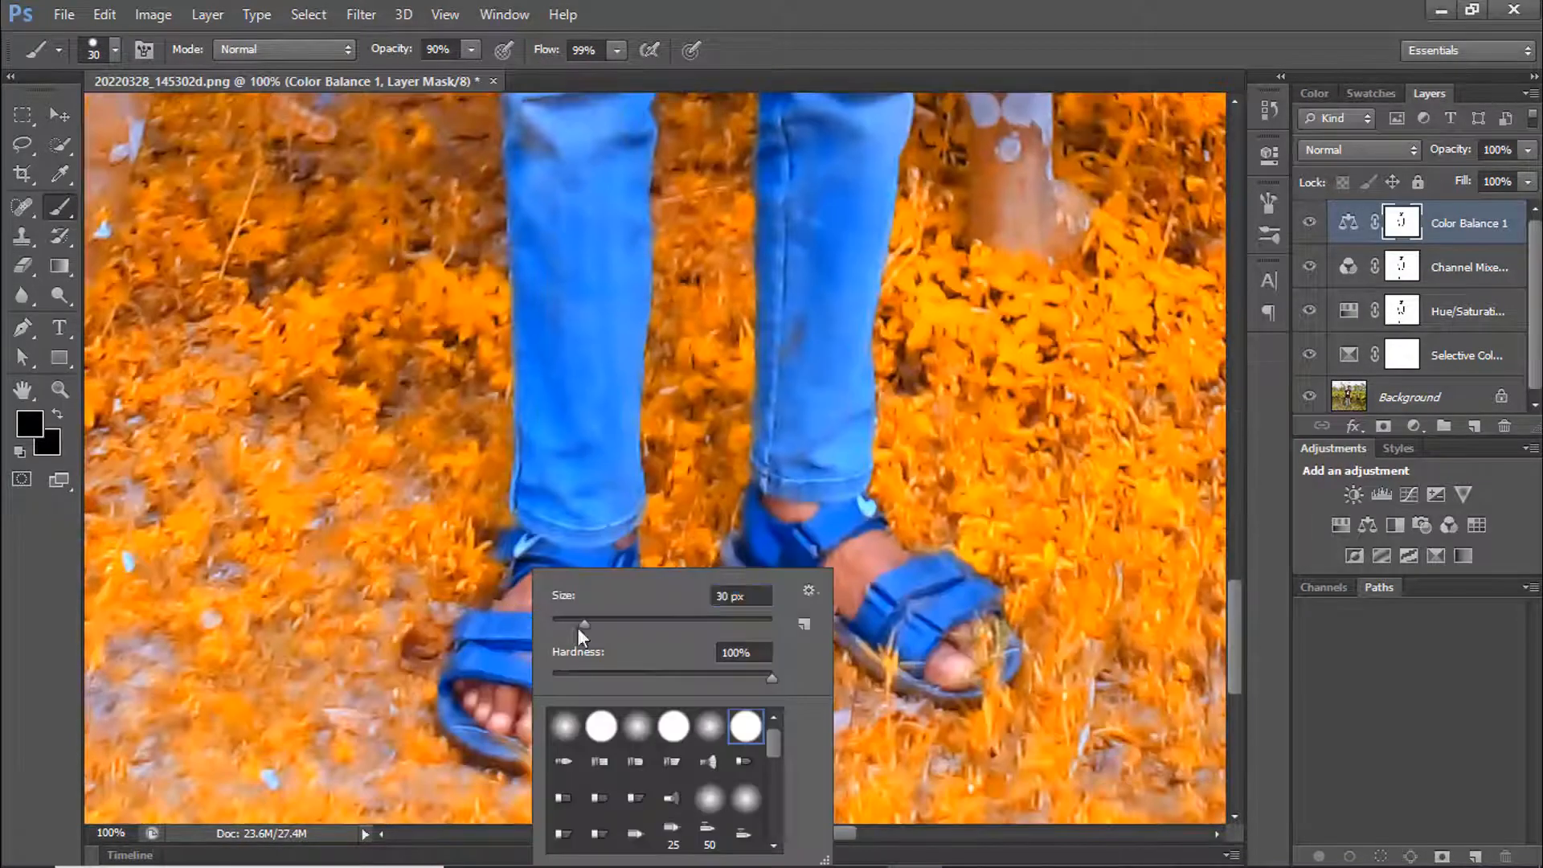
left_click_drag(579, 626, 570, 626)
left_click(514, 602)
left_click_drag(575, 605, 511, 598)
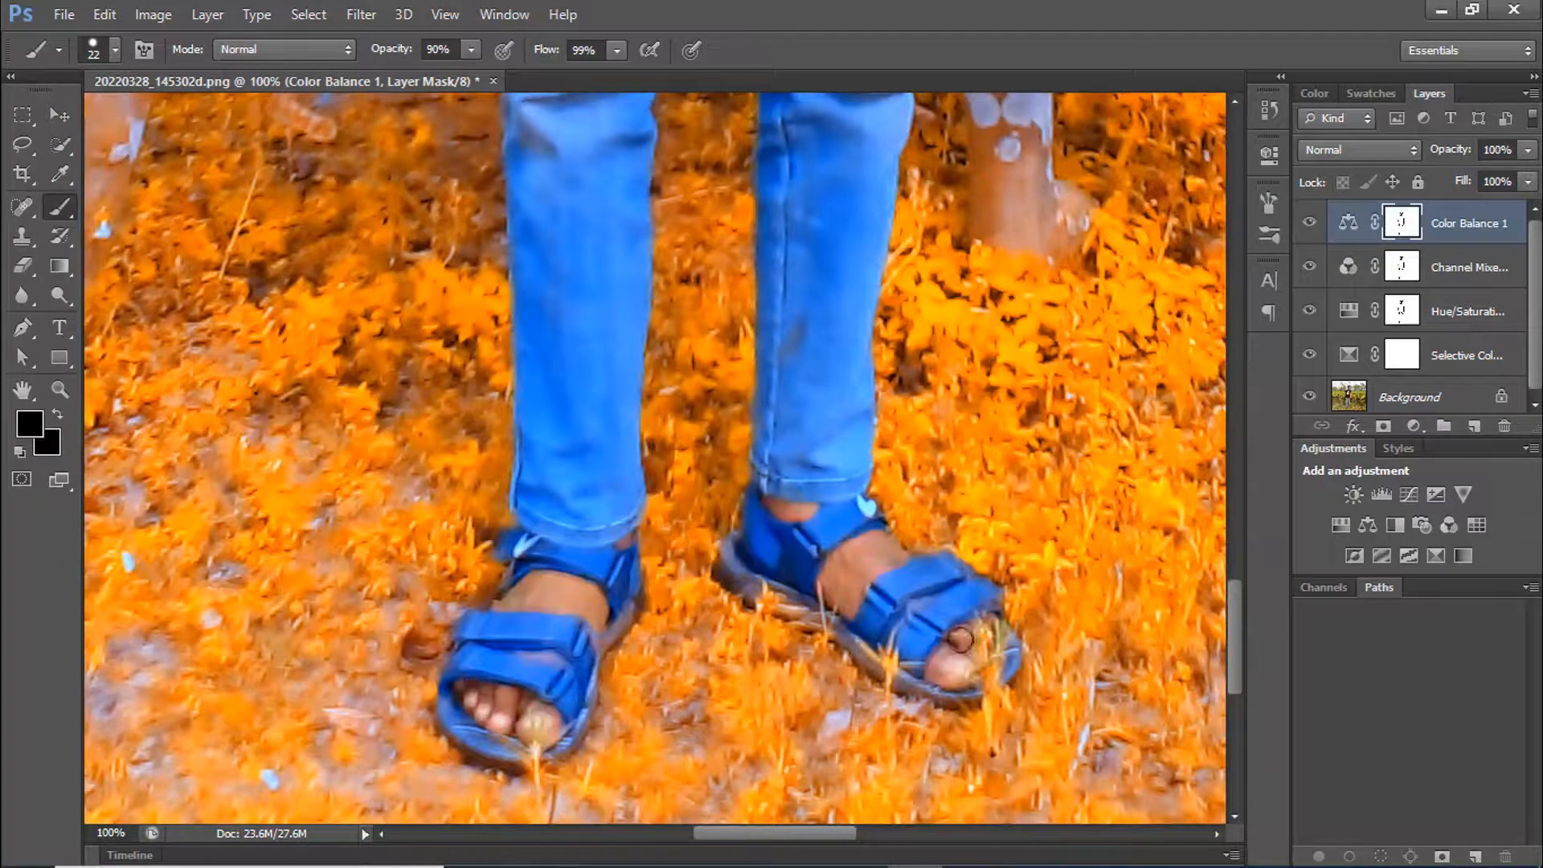
key("ctrl+0")
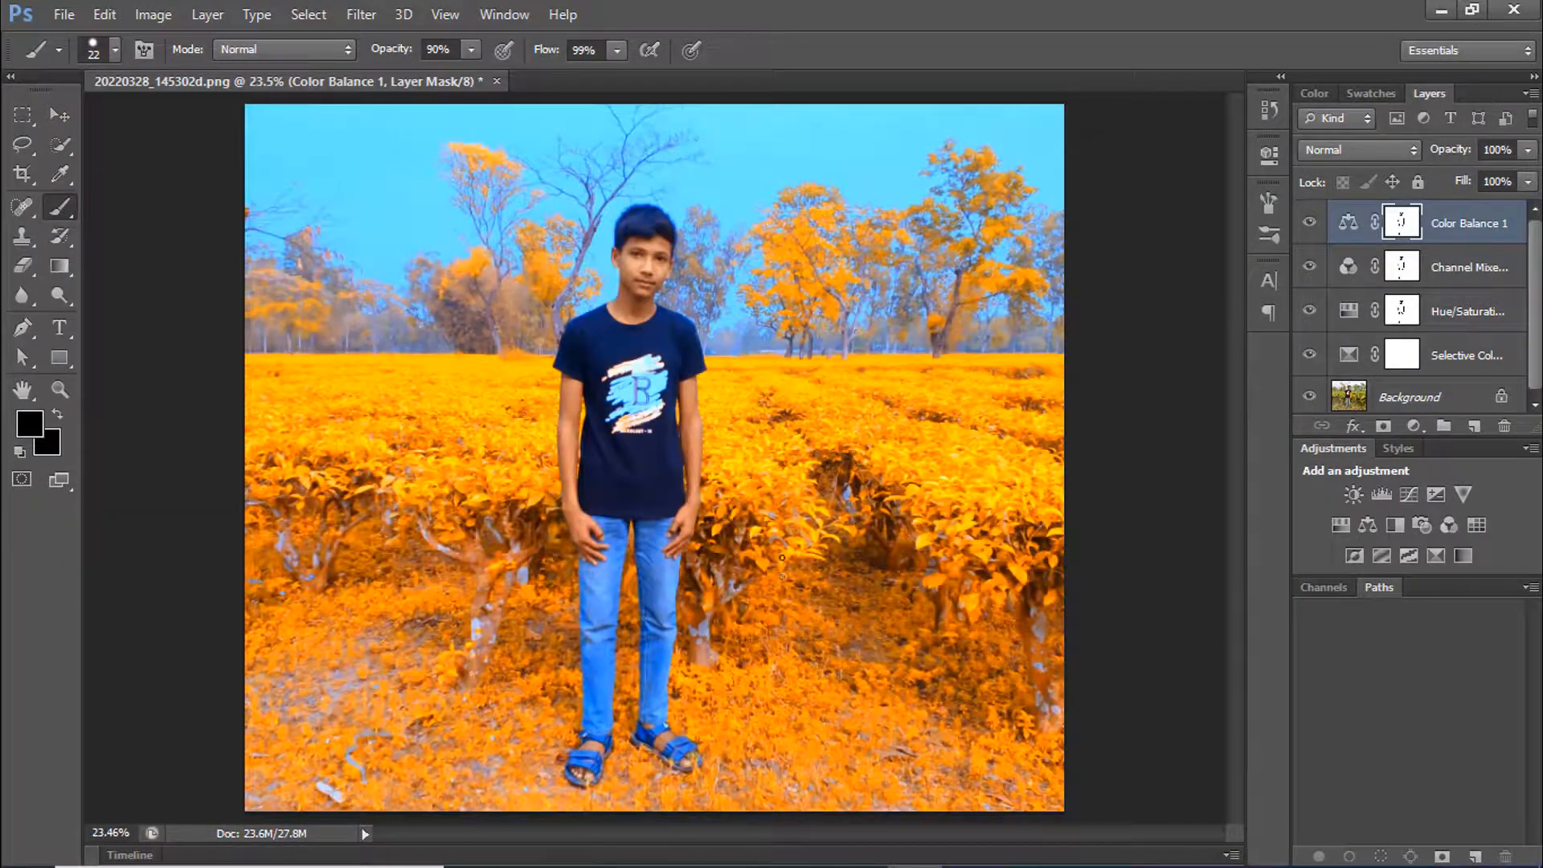